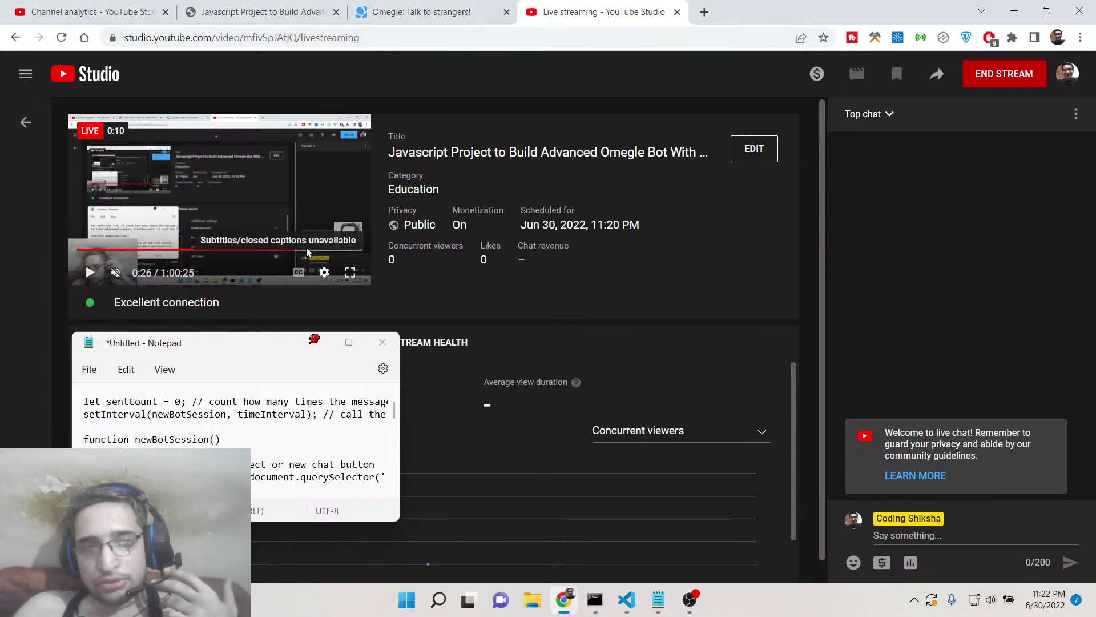
Position and resize the Notepad bot script window over the Omegle page.
left_click(490, 11)
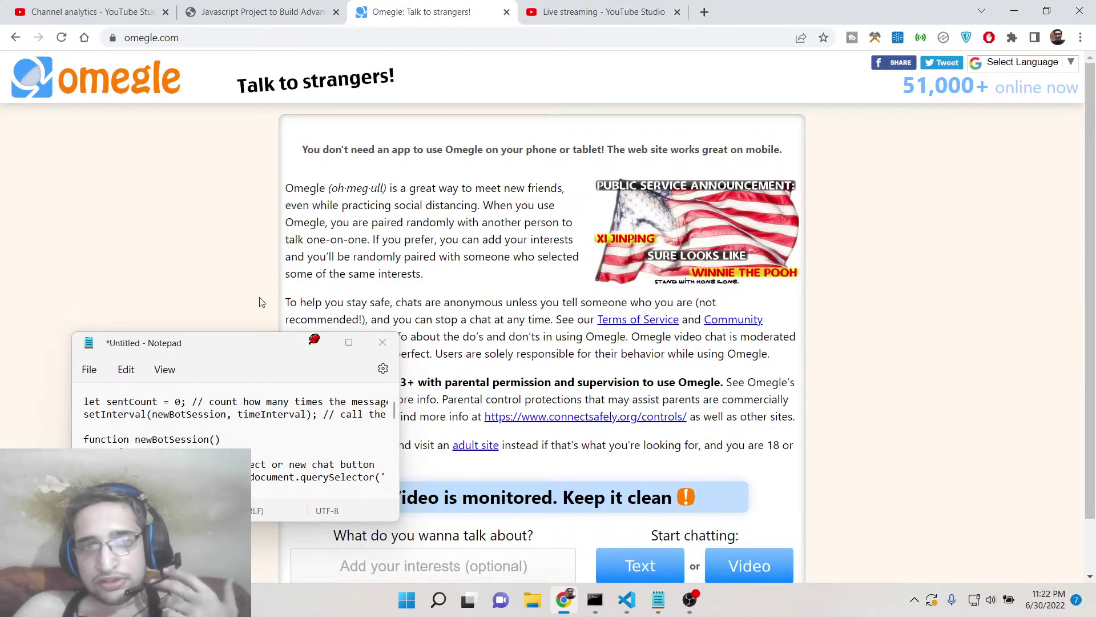
left_click_drag(241, 347, 201, 190)
scroll(836, 480, "down", 2)
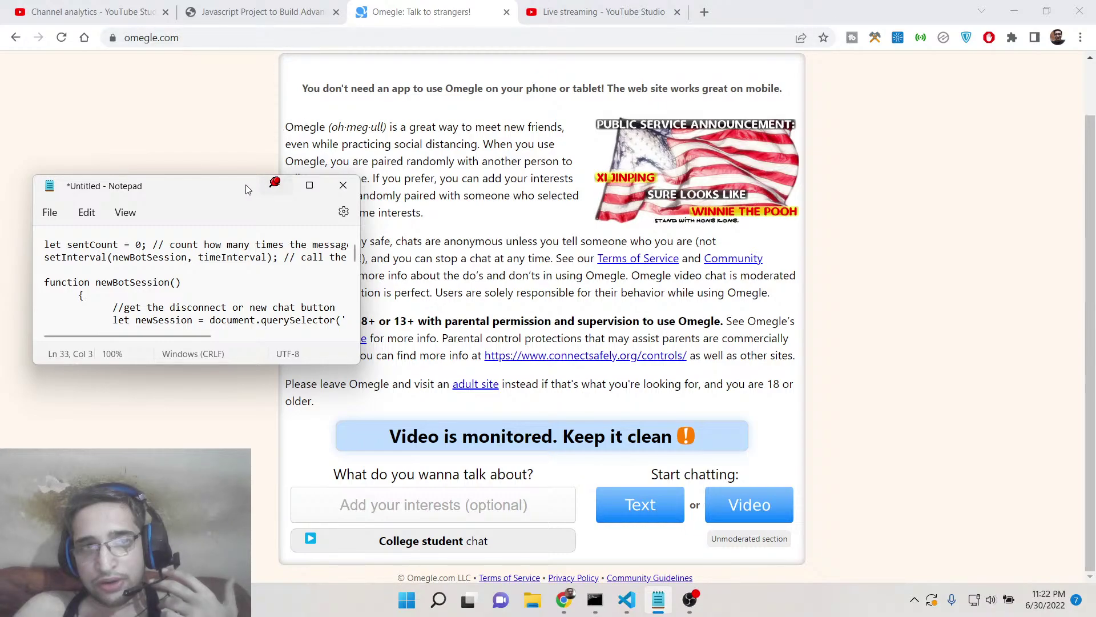
left_click_drag(246, 185, 217, 135)
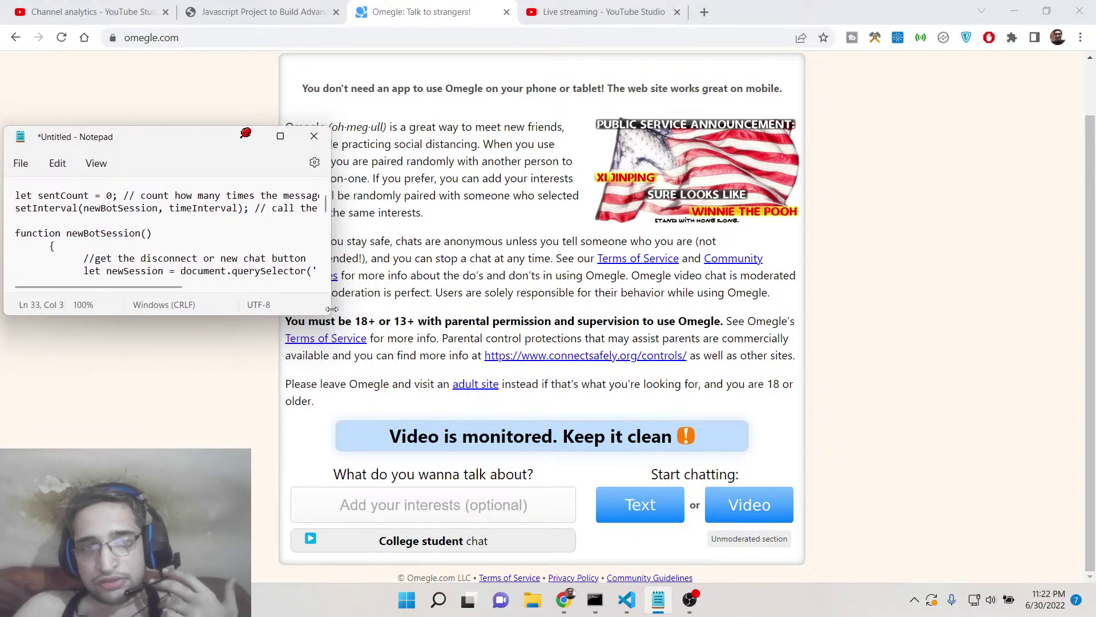
left_click_drag(328, 313, 441, 416)
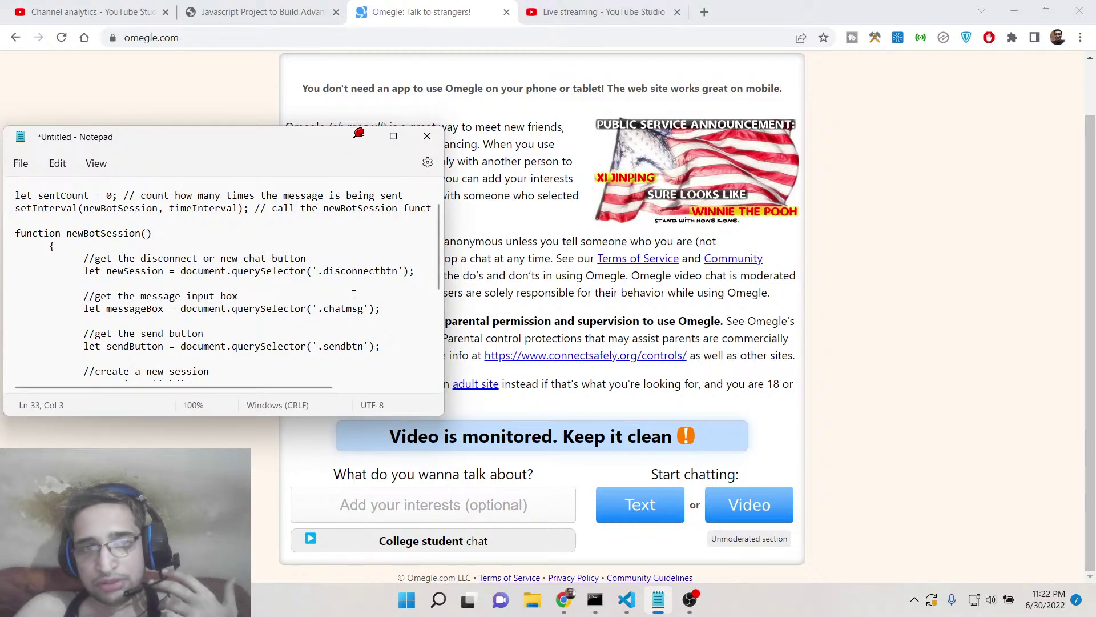
scroll(364, 281, "down", 3)
scroll(363, 282, "up", 5)
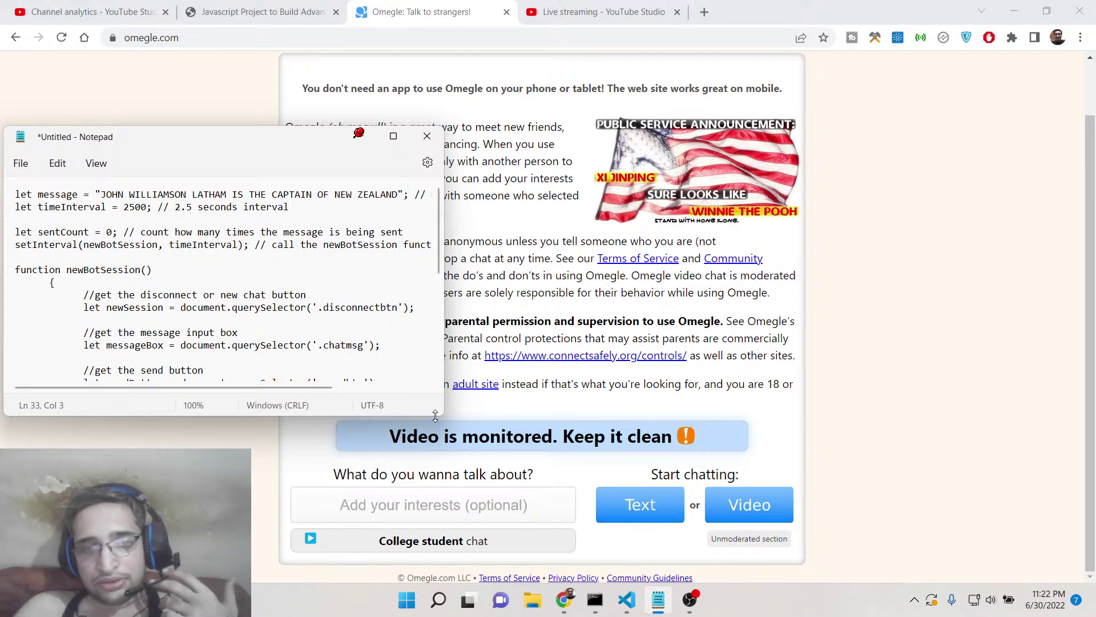
left_click_drag(440, 417, 383, 366)
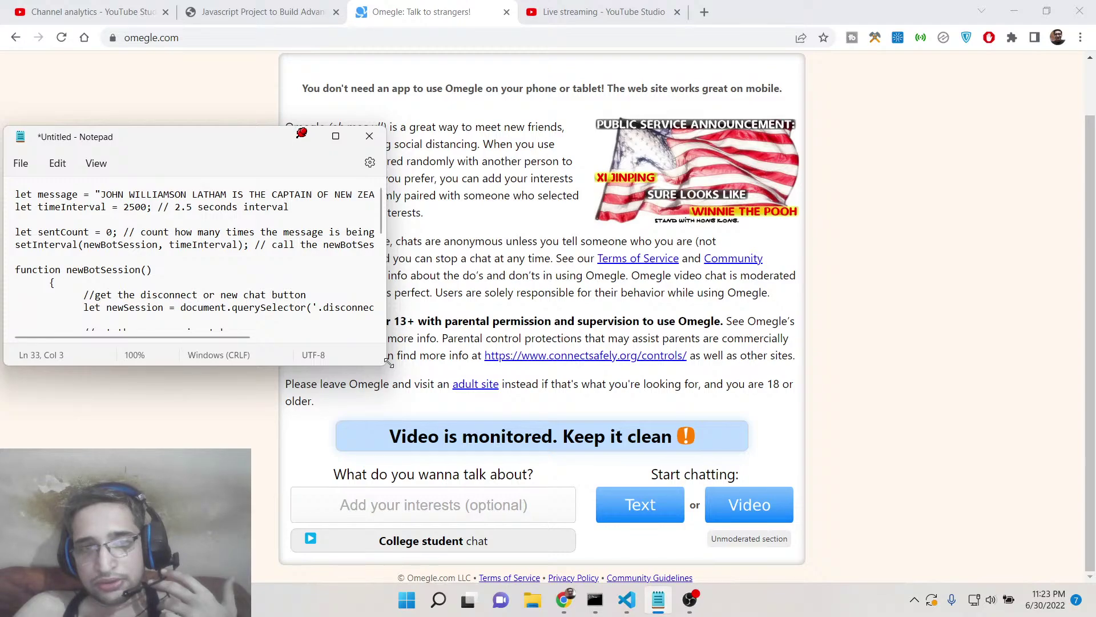
Copy the bot code from the Coding Shiksha Javascript Project article, then go back to Omegle.
left_click(304, 12)
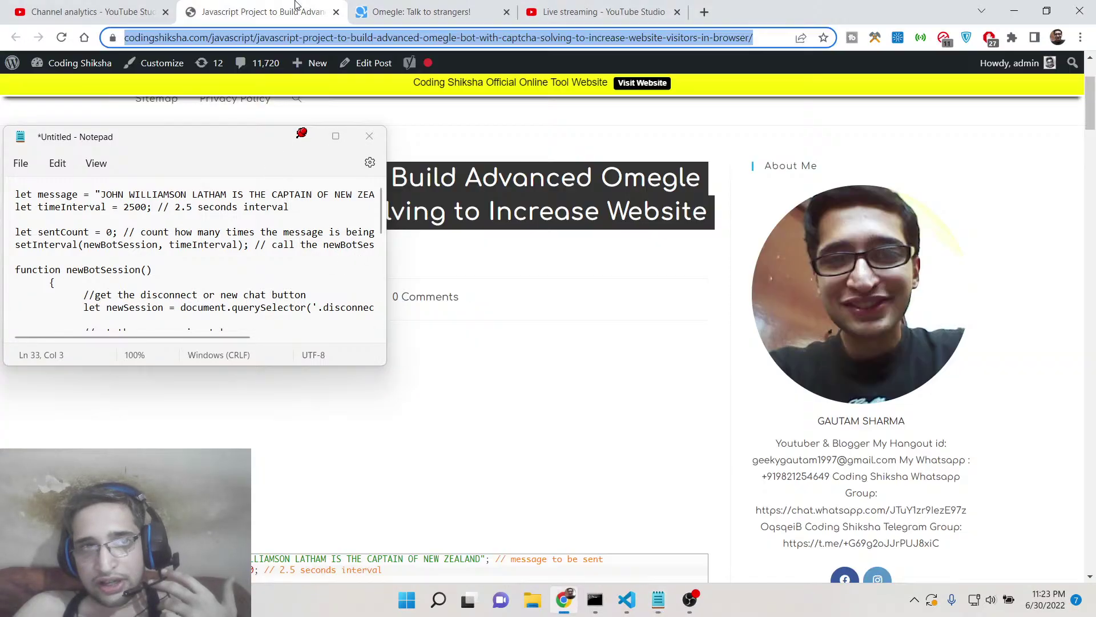
scroll(458, 265, "down", 5)
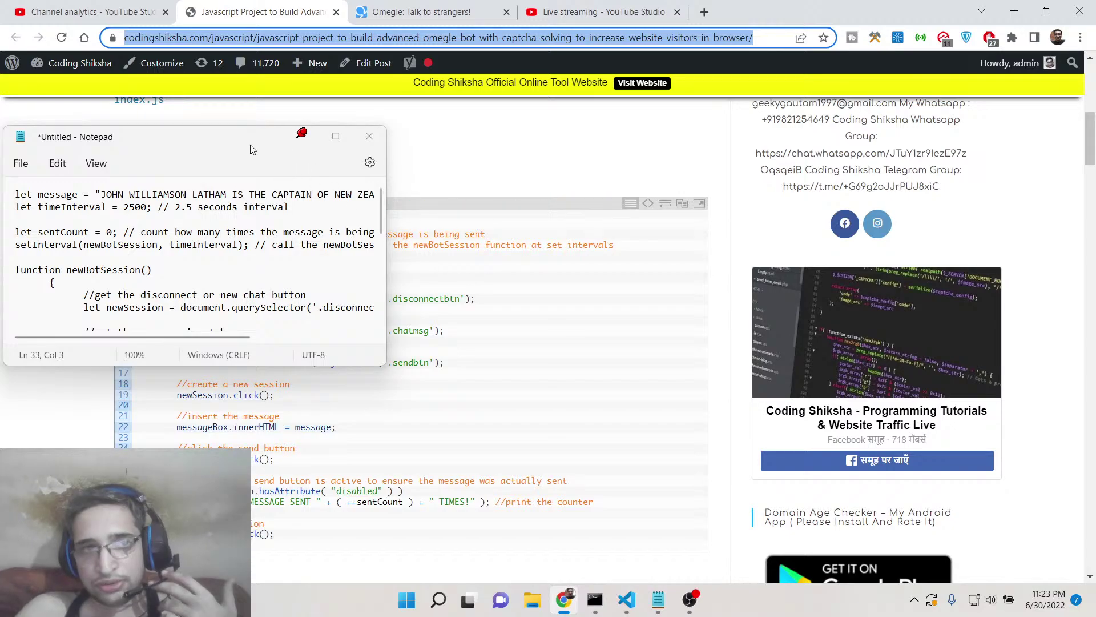
left_click_drag(172, 137, 211, 418)
scroll(469, 238, "down", 5)
scroll(468, 239, "up", 4)
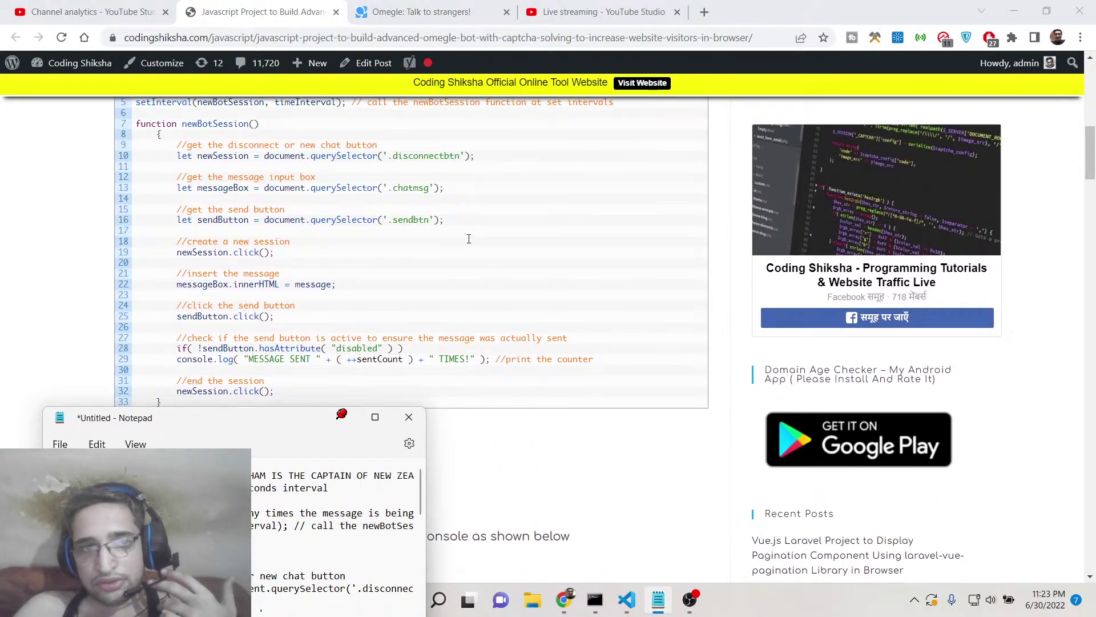
scroll(469, 238, "up", 4)
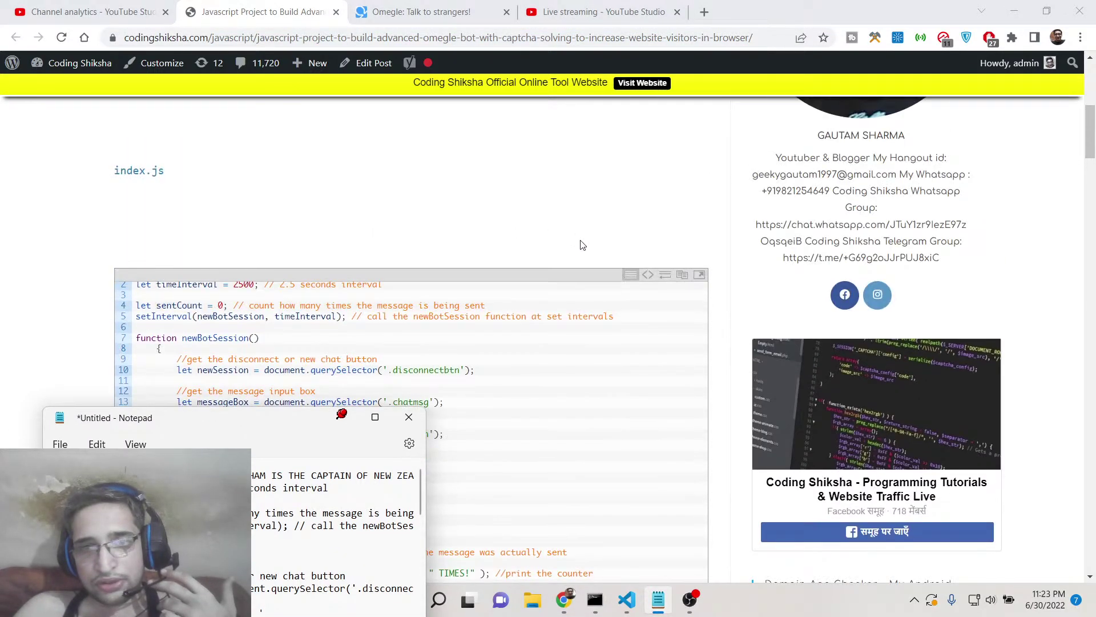
left_click(680, 275)
scroll(548, 294, "down", 5)
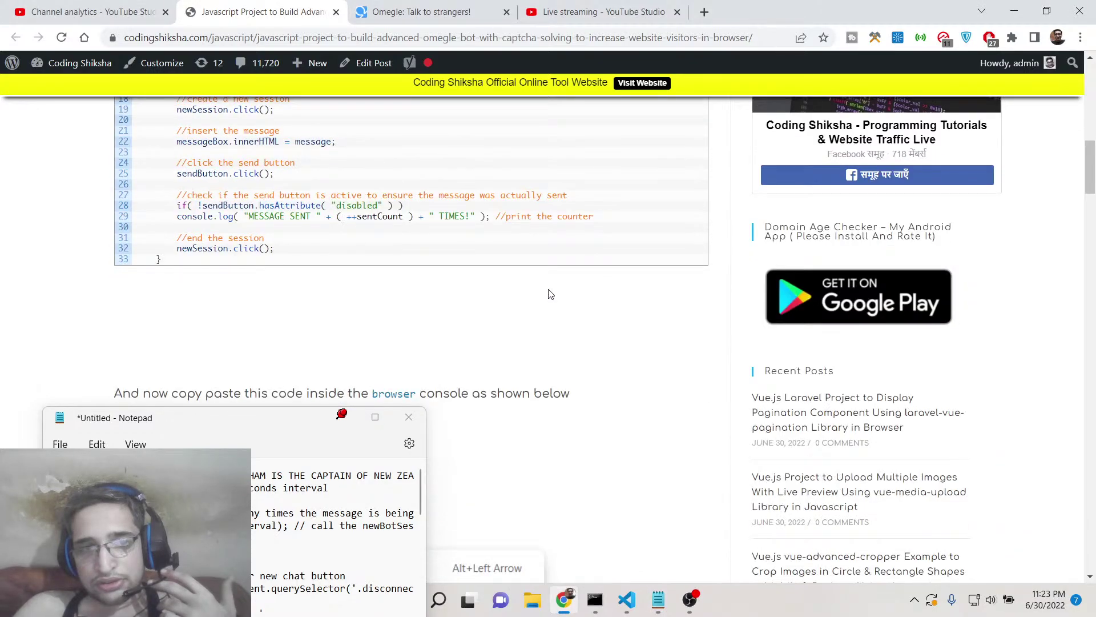
scroll(549, 294, "down", 5)
right_click(257, 211)
scroll(523, 268, "down", 1)
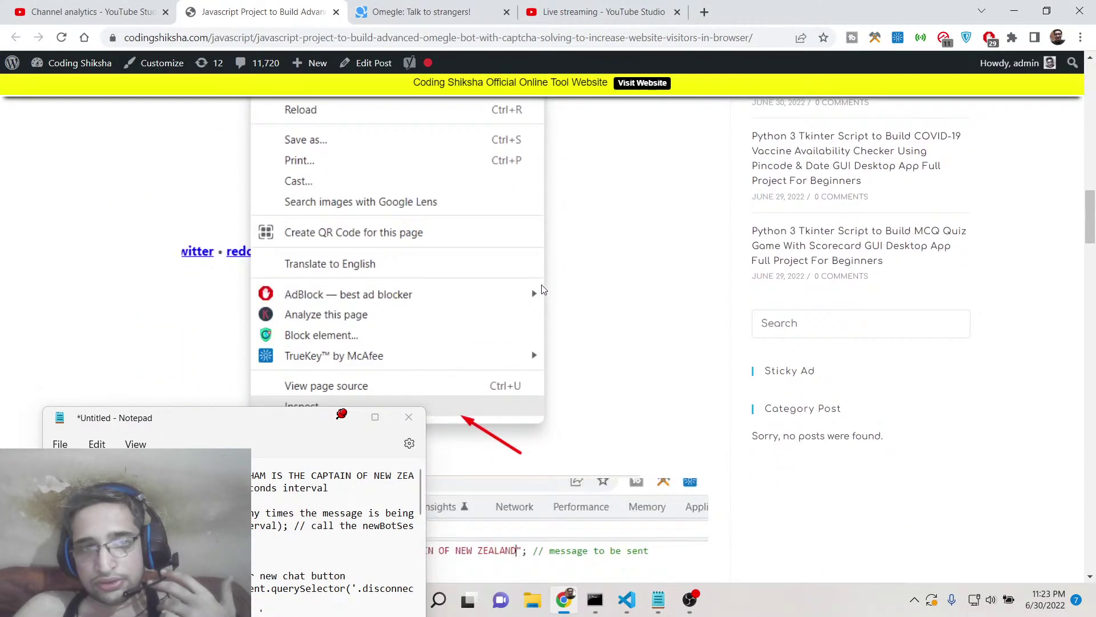
scroll(522, 262, "down", 1)
scroll(522, 263, "up", 3)
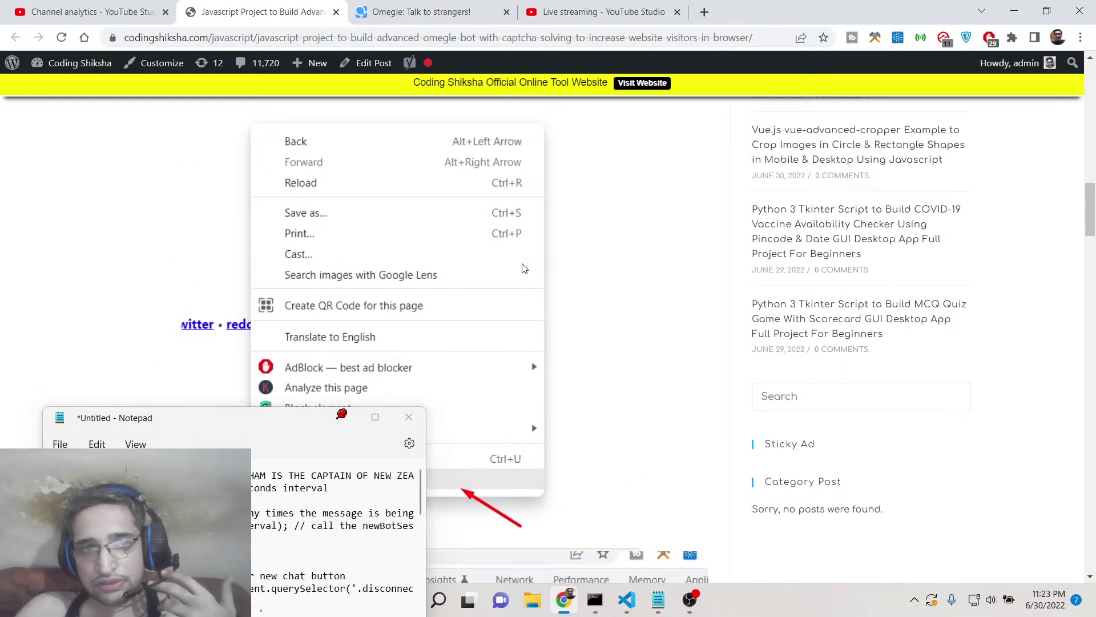
scroll(512, 245, "up", 4)
left_click(435, 11)
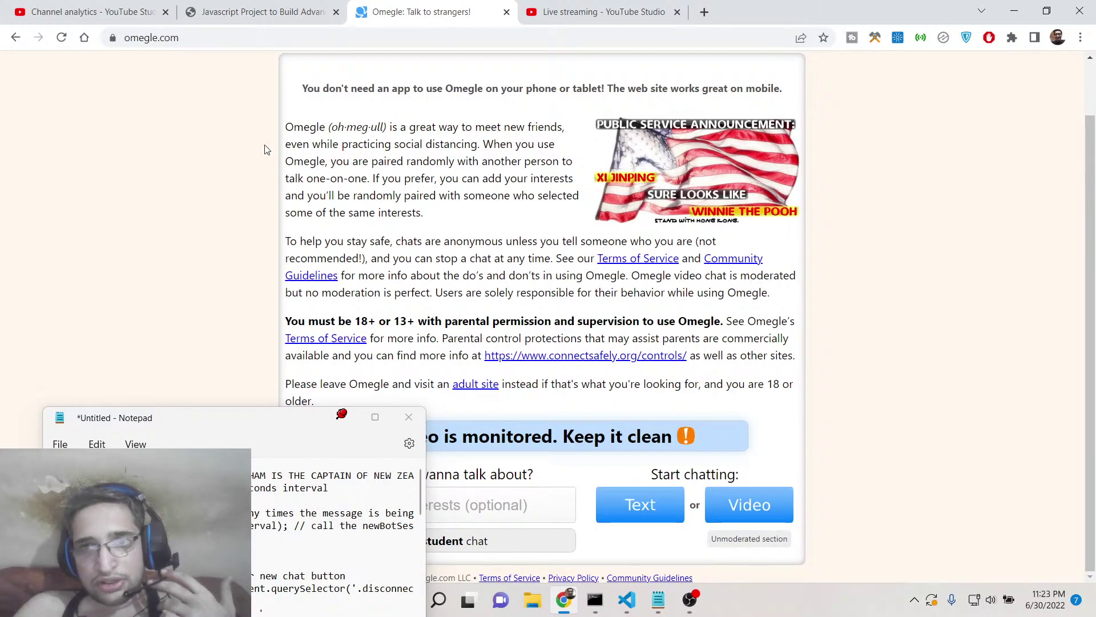
Clear the Omegle page's DevTools console errors and close DevTools.
right_click(220, 135)
left_click(286, 403)
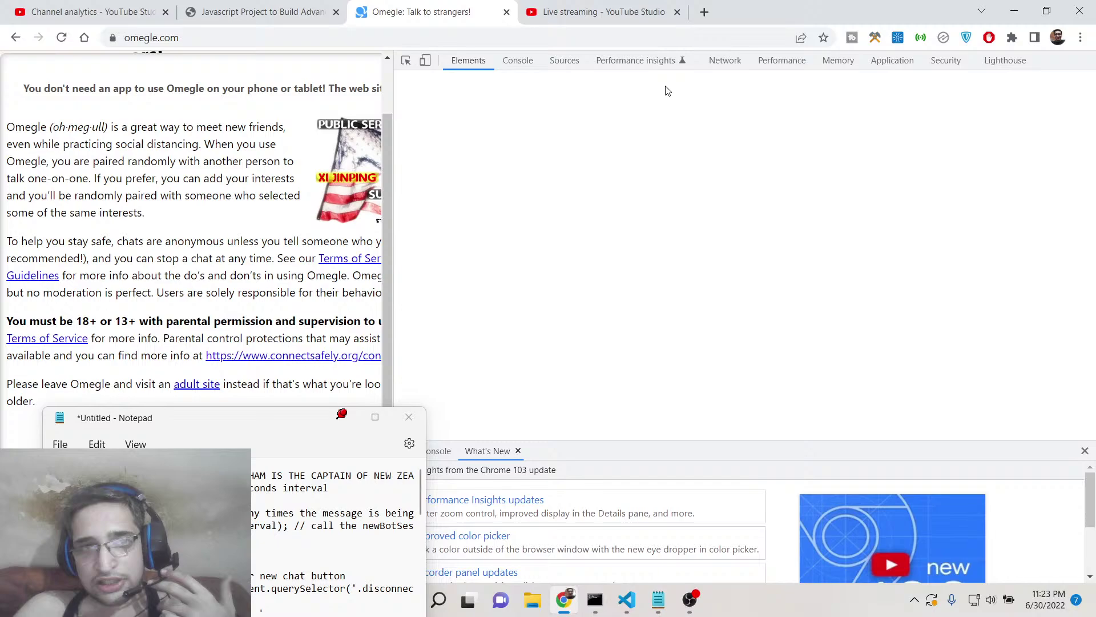
left_click(519, 61)
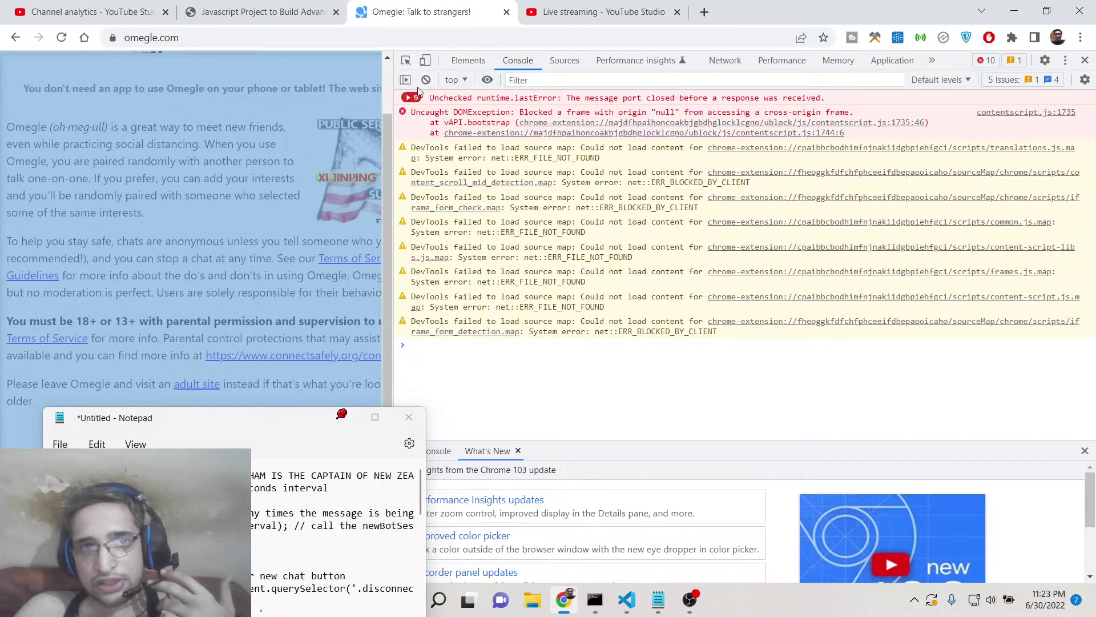
left_click(426, 80)
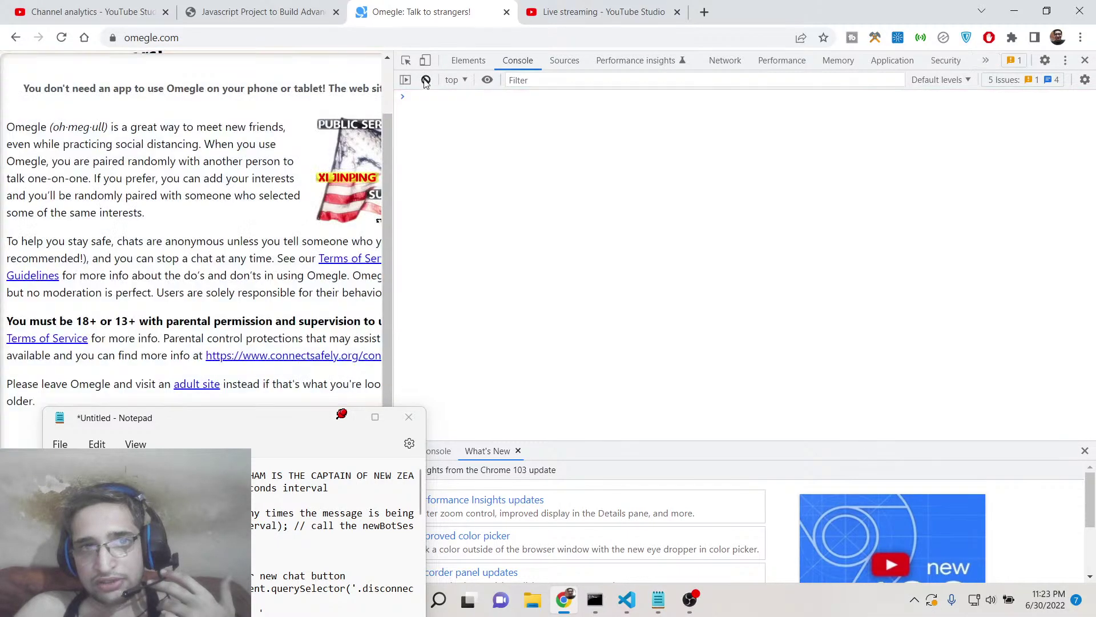
left_click(1084, 60)
Reload omegle.com and move the Notepad window higher up.
left_click(456, 37)
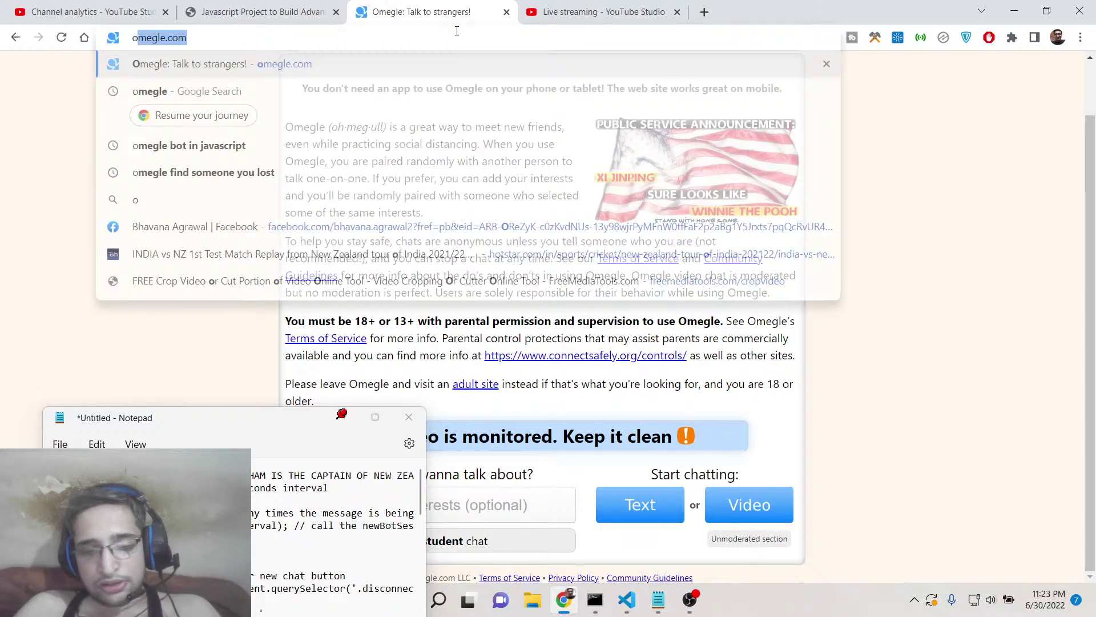
type("omegle.com")
key("Return")
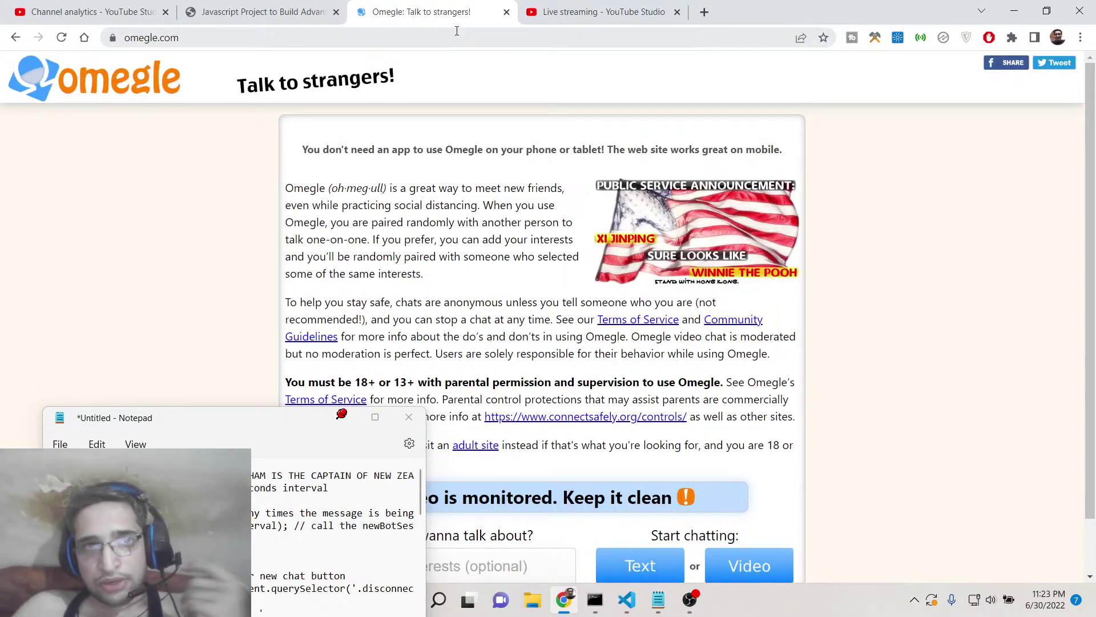
left_click_drag(143, 419, 137, 130)
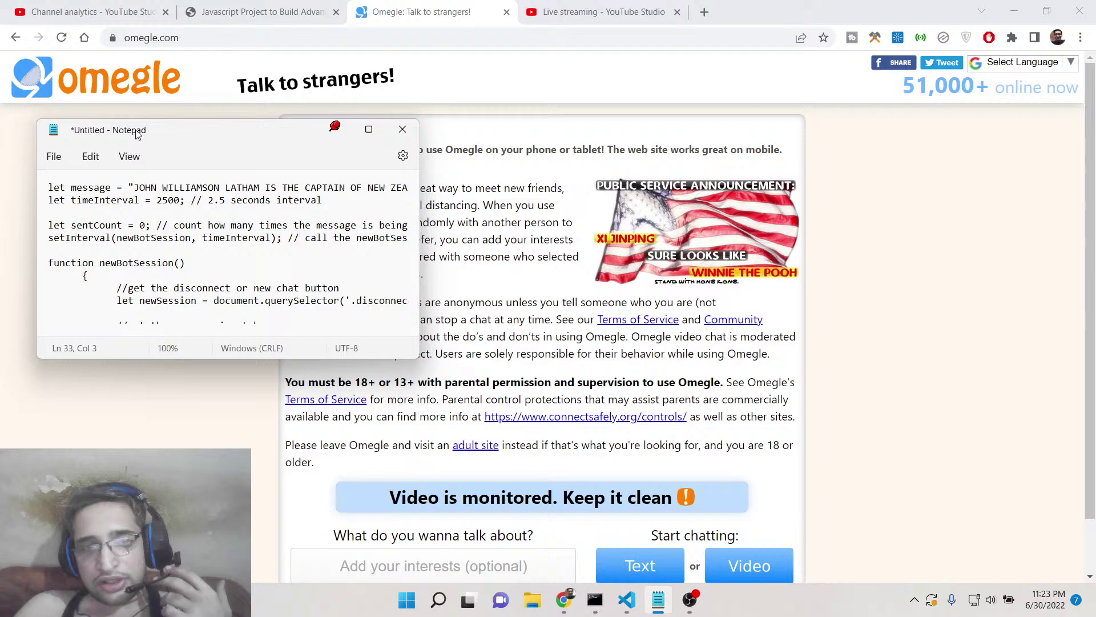
scroll(504, 215, "down", 1)
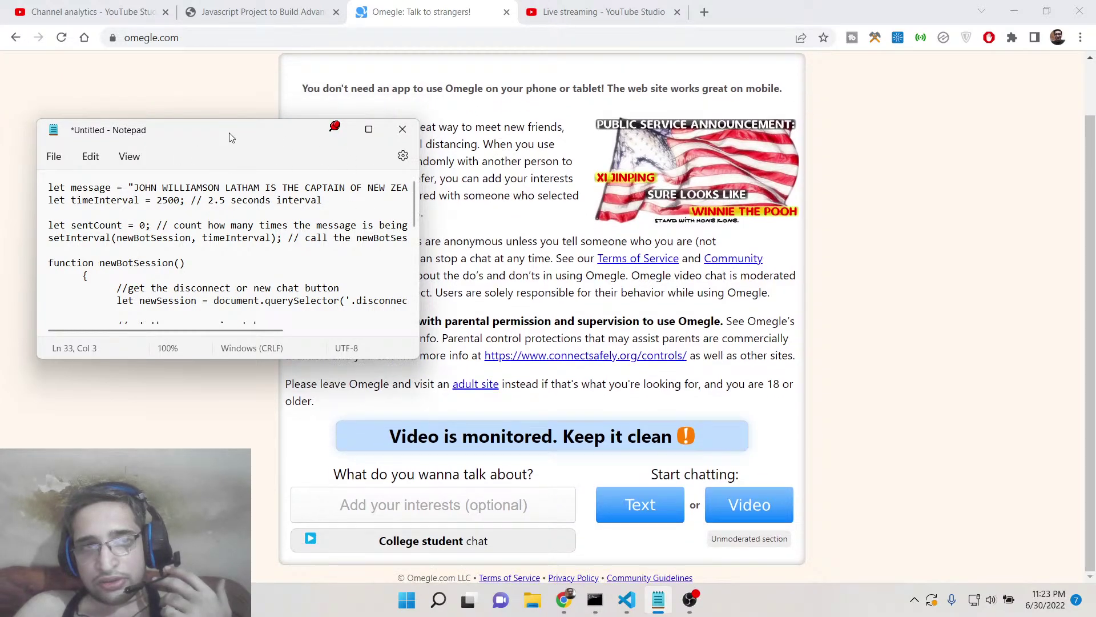
left_click_drag(231, 130, 186, 59)
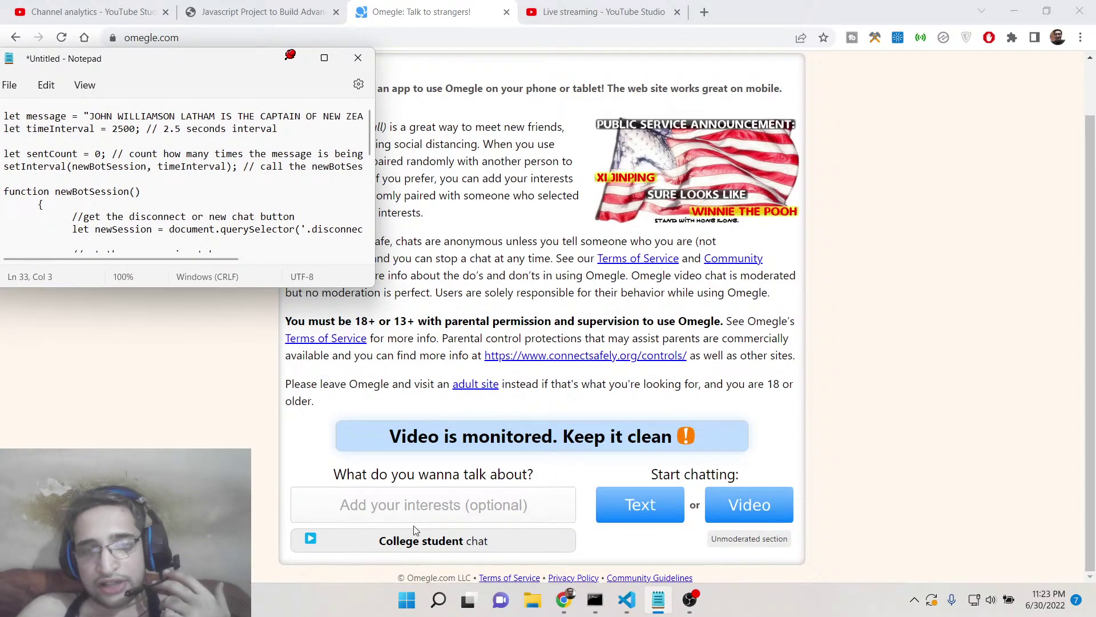
Add interest tags india, indian, delhi, mumbai, chennai, punjab, kolkata, hyderabad, shimla and others.
left_click(391, 505)
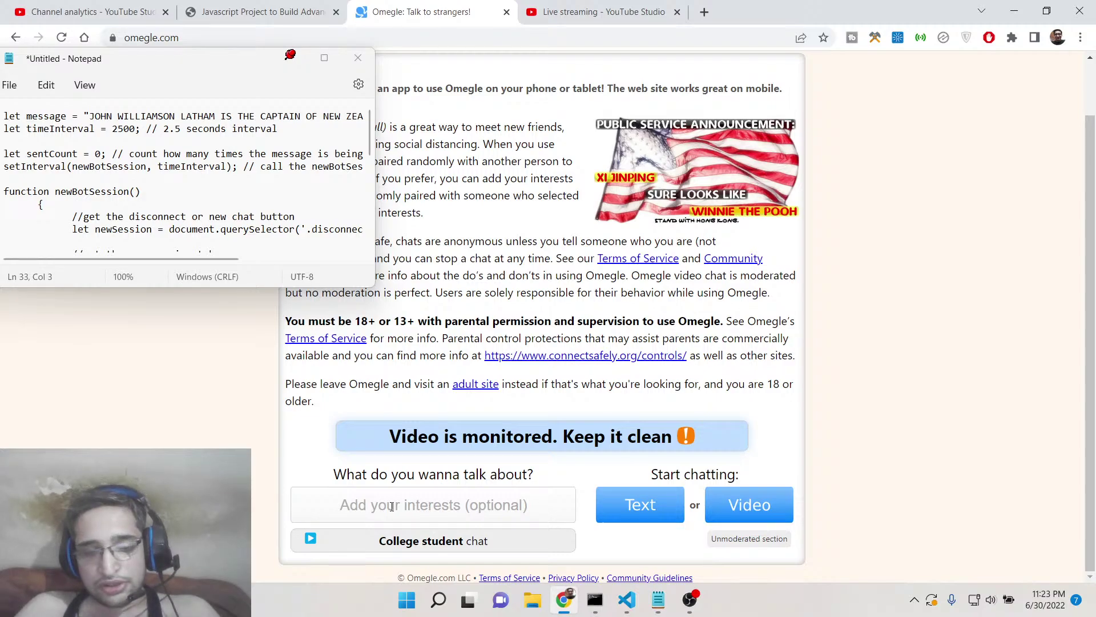
type("india")
key("Return")
type("indian")
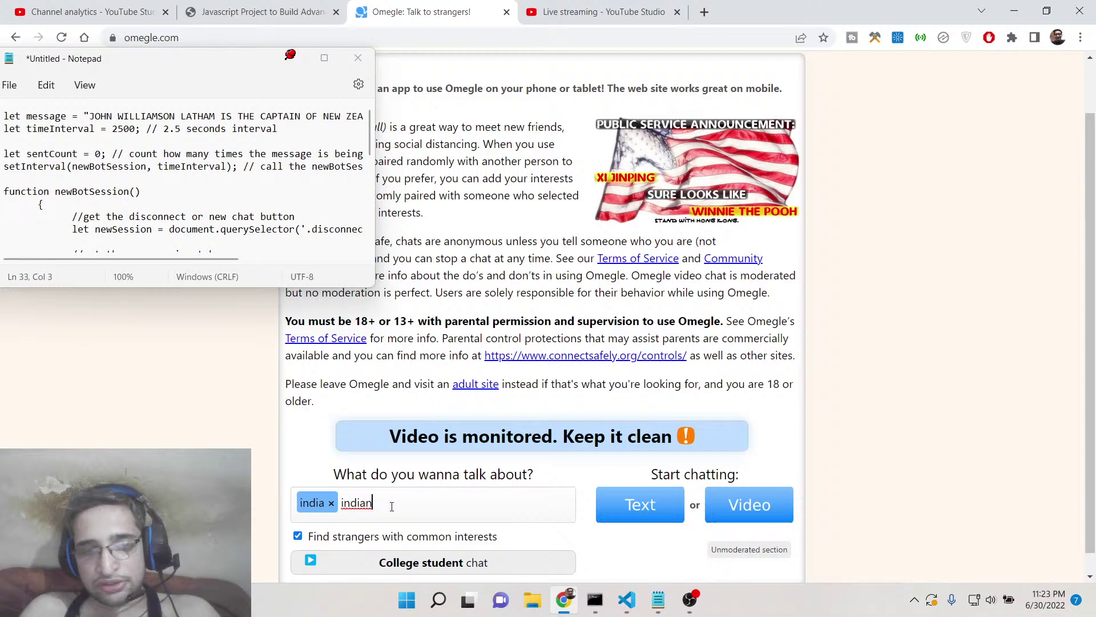
key("Return")
type("delhi")
key("Return")
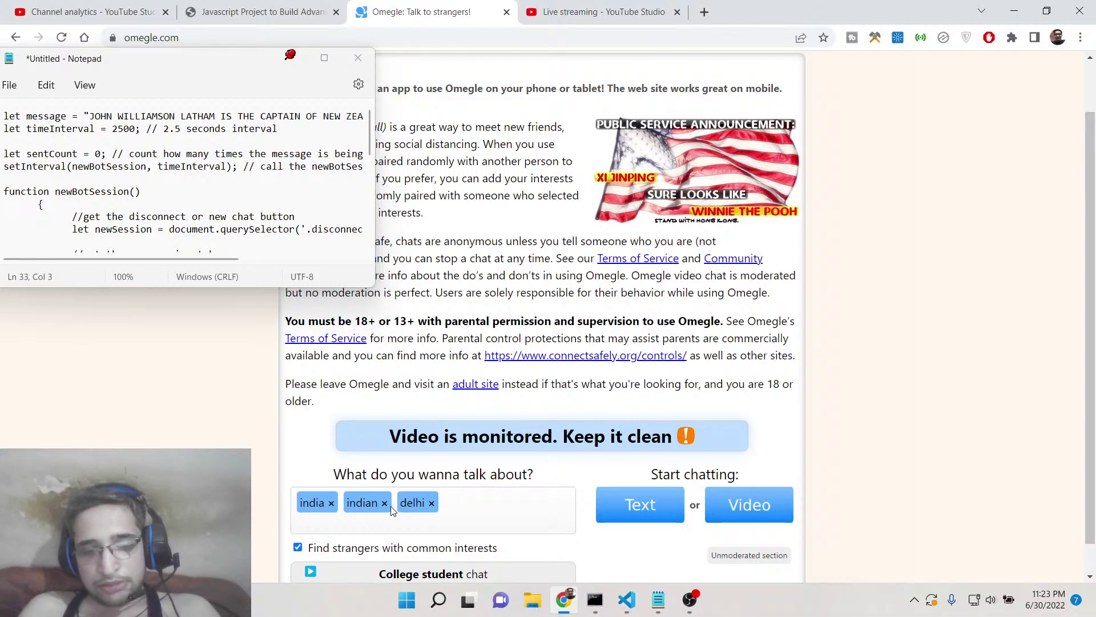
type("mumbai")
key("Return")
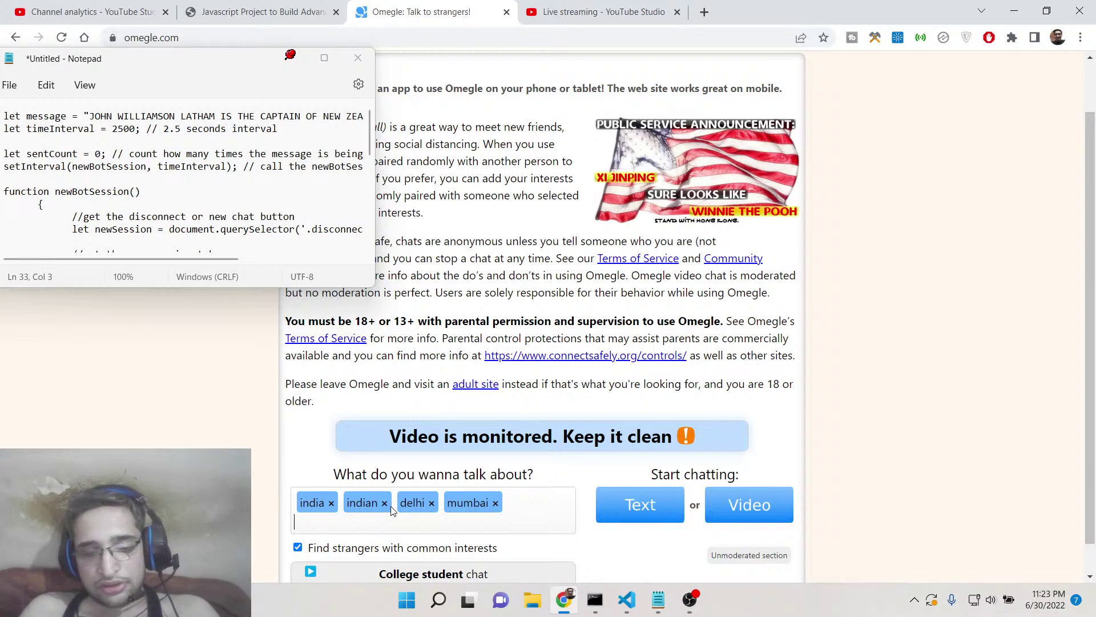
type("hindu")
key("Return")
type("muslim")
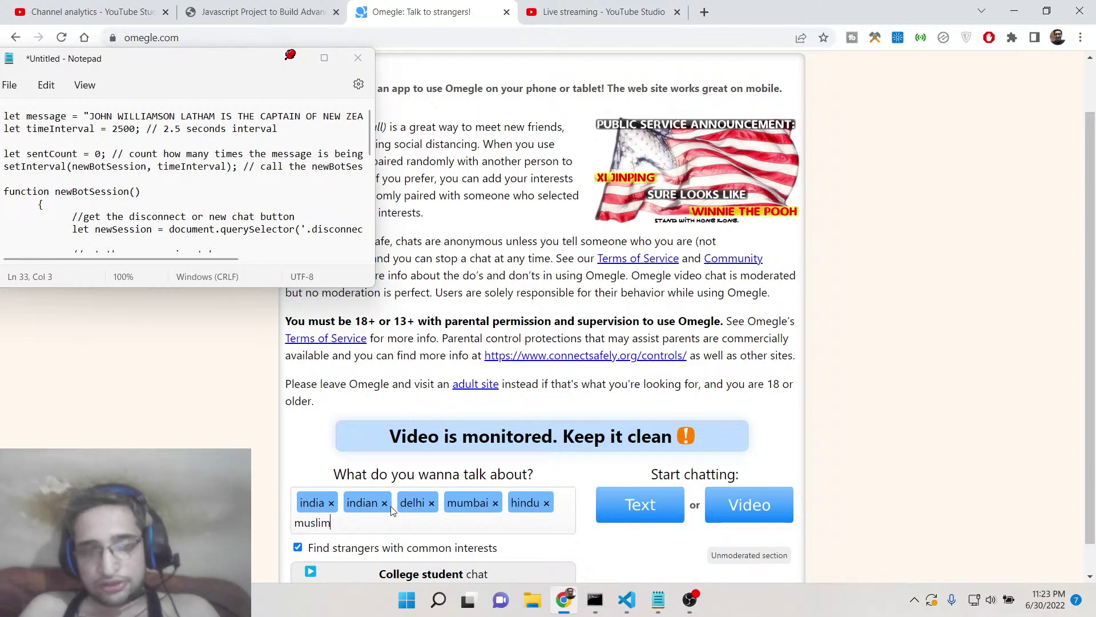
key("Return")
type("ennai")
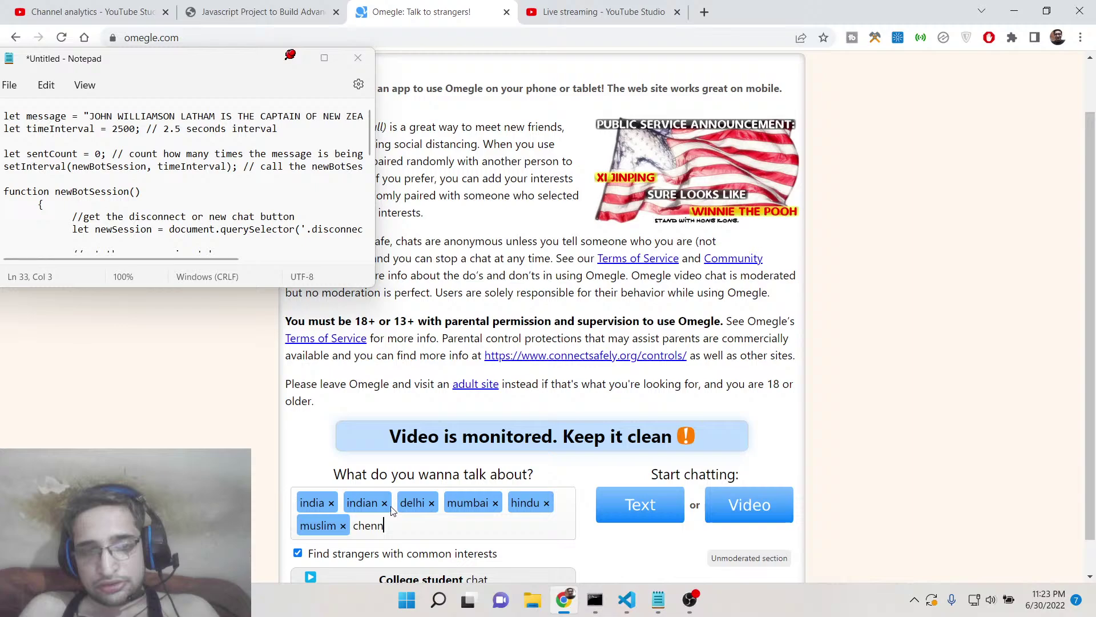
key("Return")
type("t")
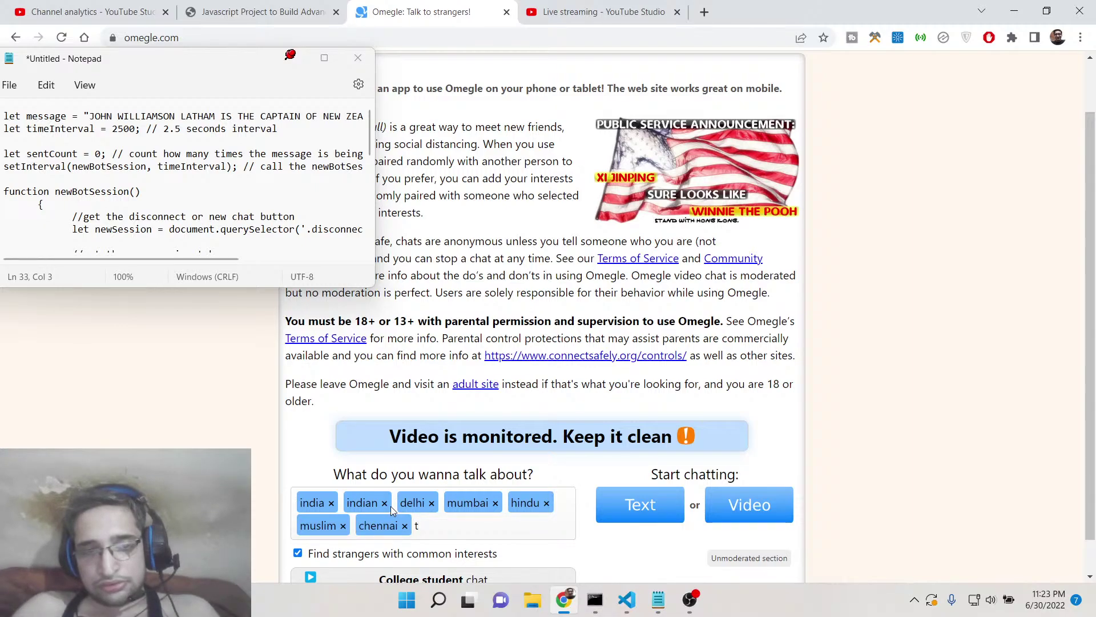
scroll(815, 312, "down", 1)
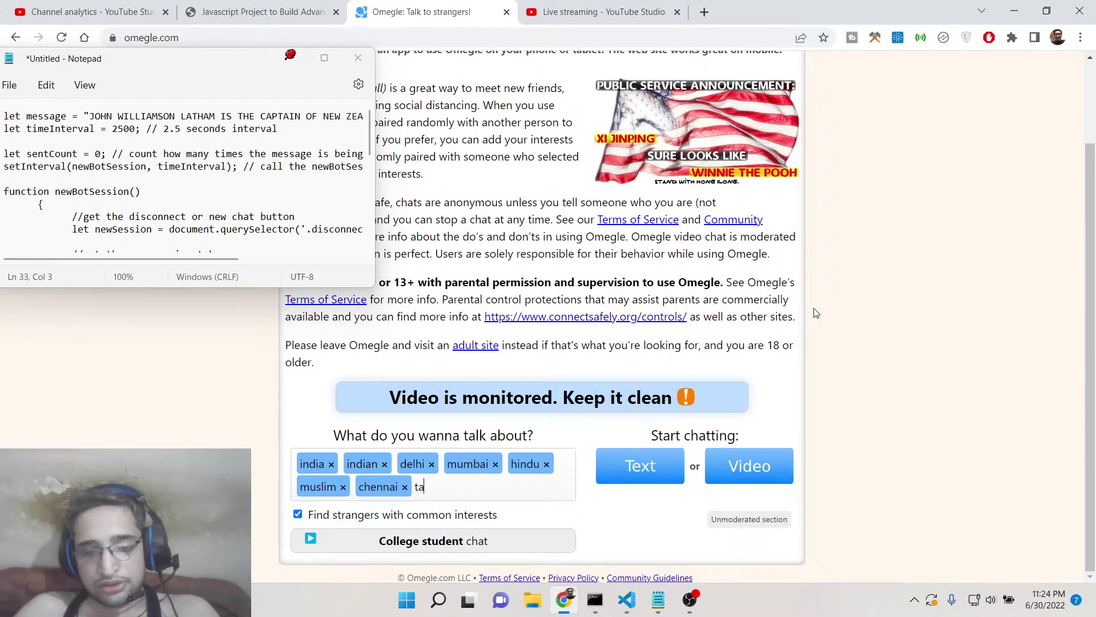
type("mil nadu")
key("Return")
type("ch")
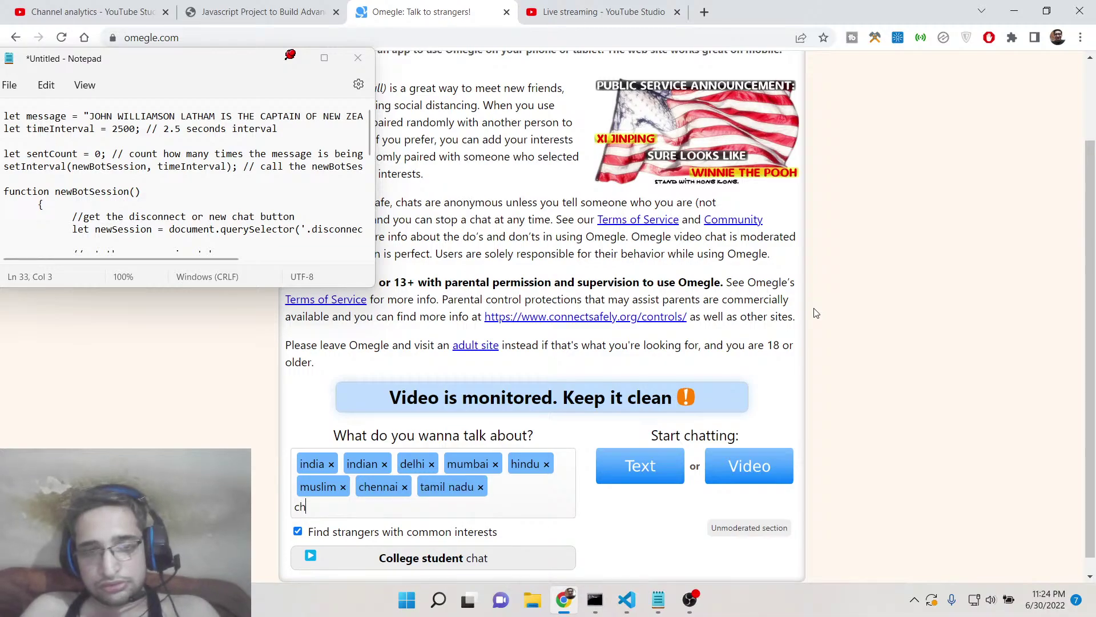
type("ennai")
key("Return")
type("punjab")
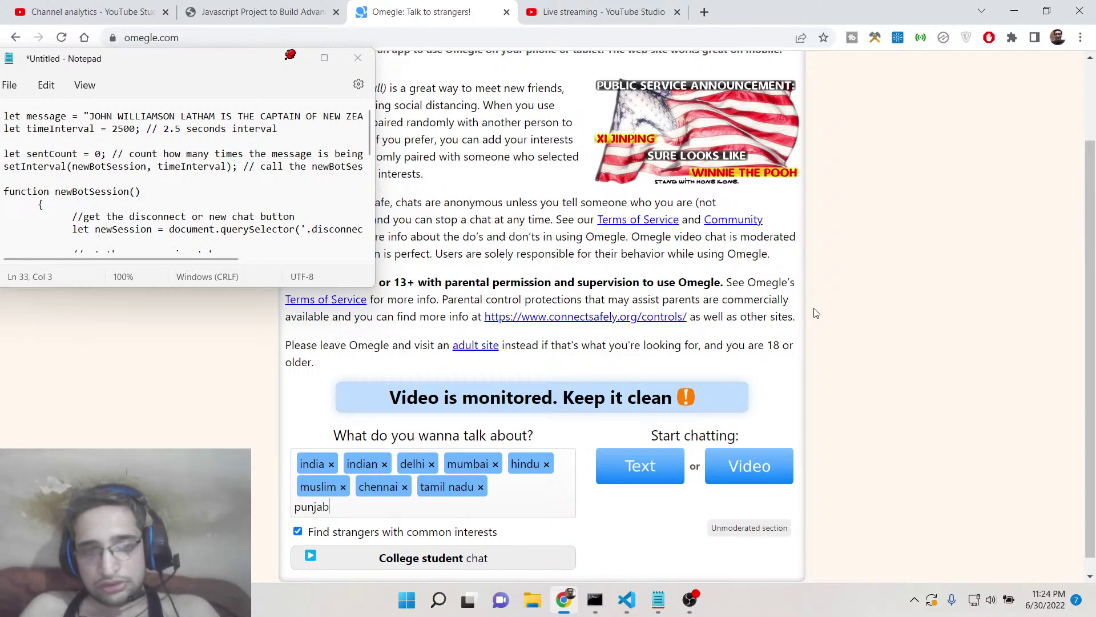
key("Return")
type("punjabi")
key("Return")
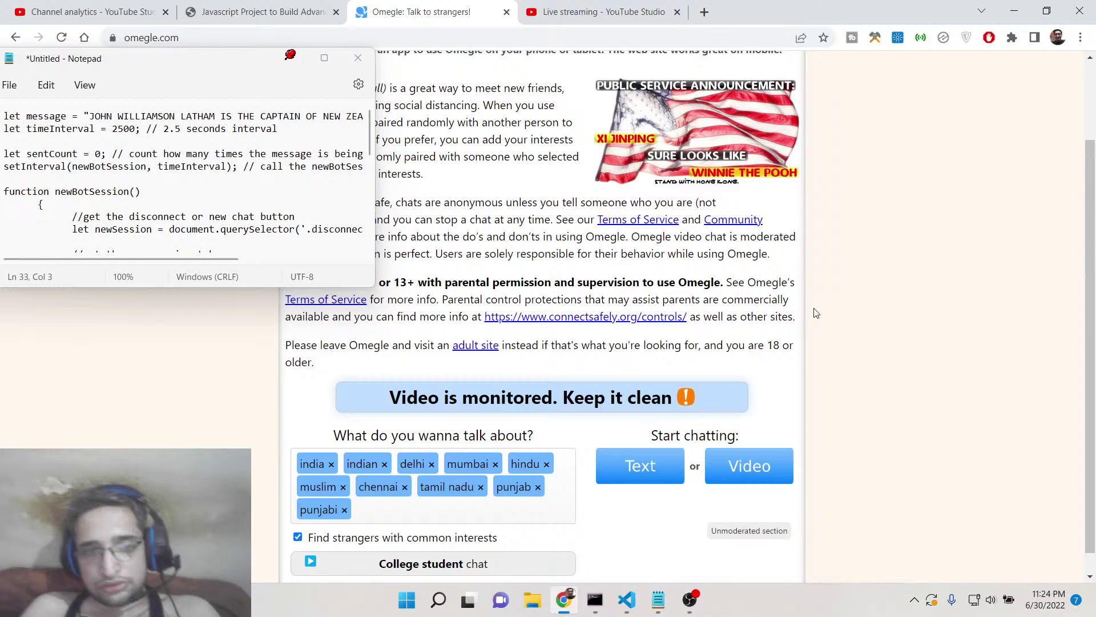
type("kolkat")
key("Return")
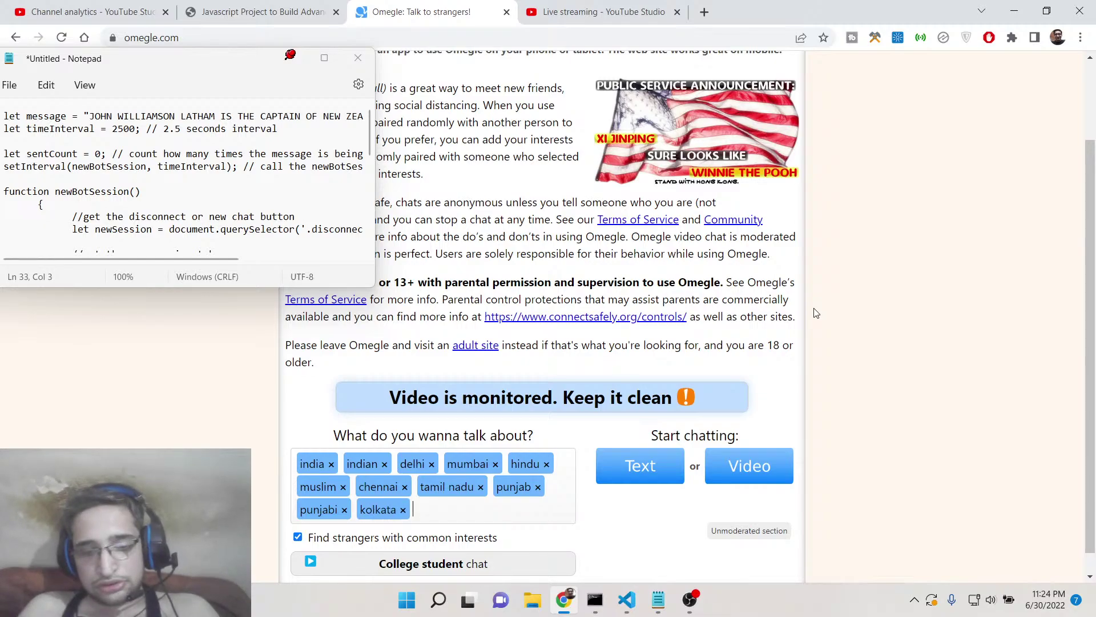
type("west bengal")
key("Return")
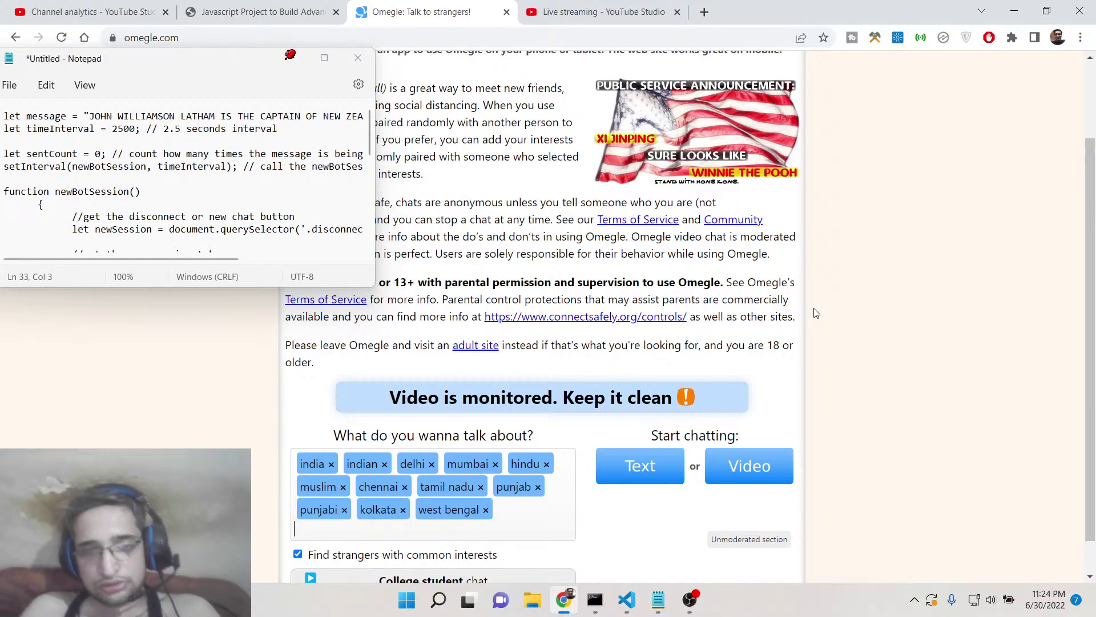
type("bengali")
key("Return")
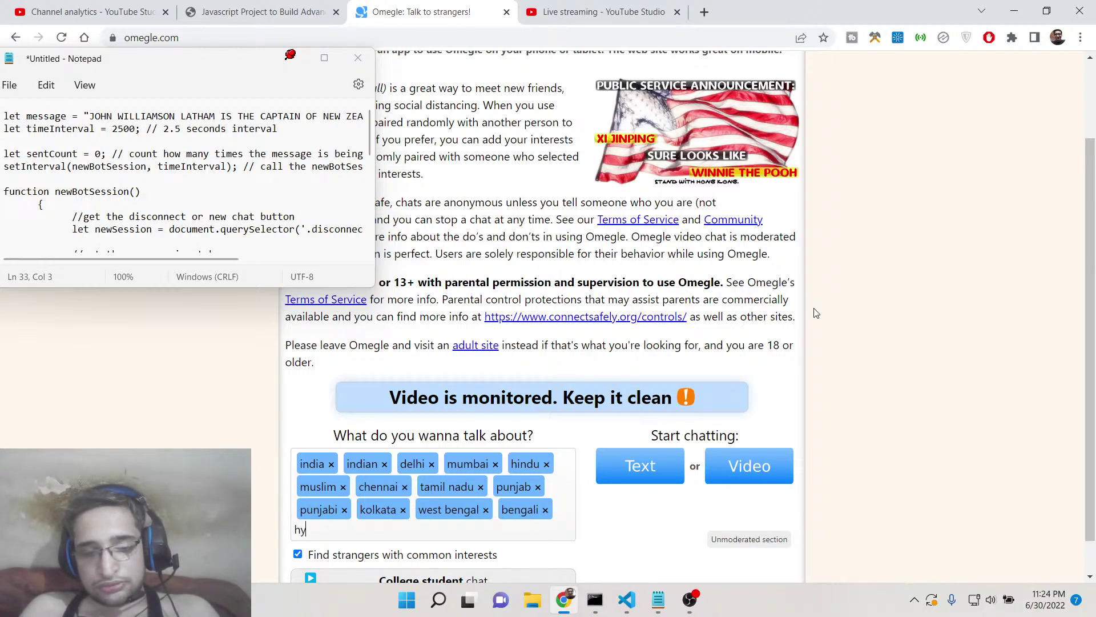
type("derabad")
key("Return")
type("shimla")
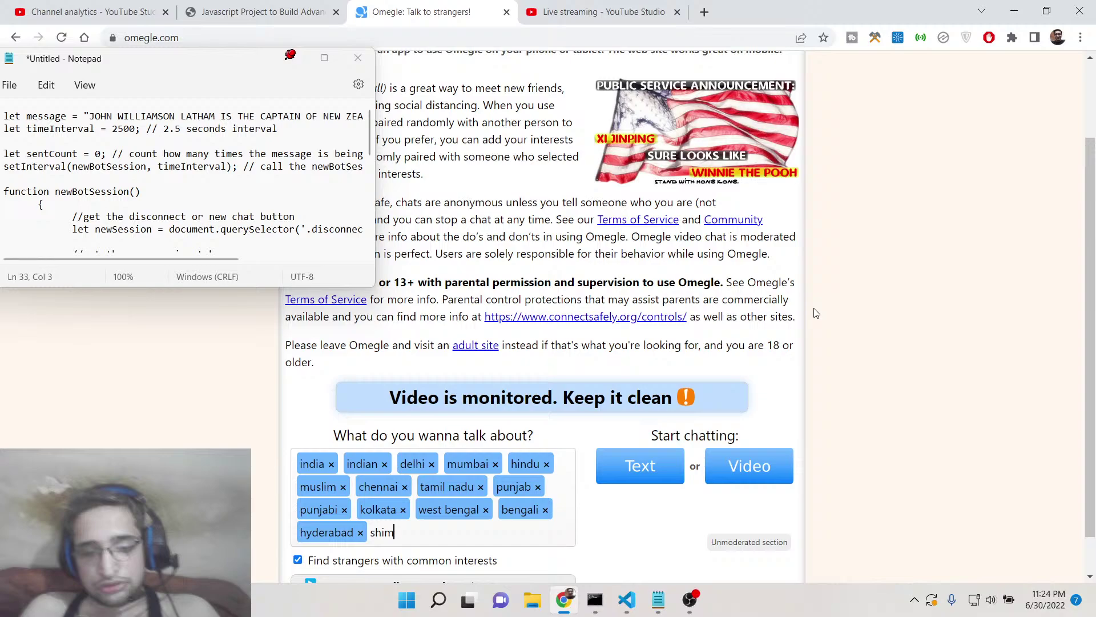
key("Return")
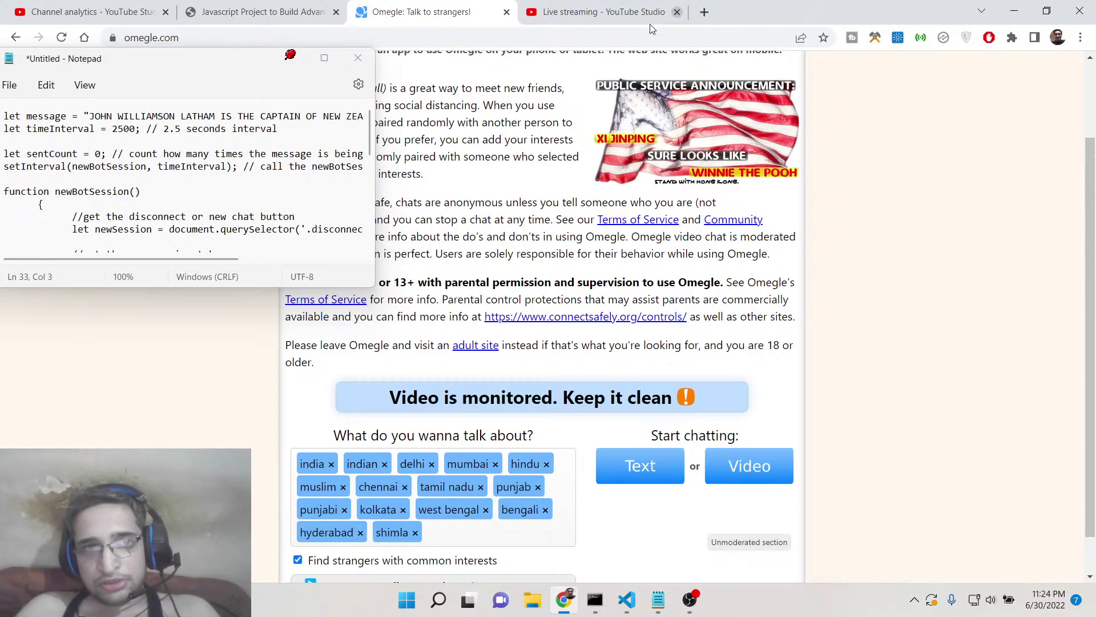
Add more interests: nagaland, uttar pradesh, noida, pune, goa, kerala, jammu, kashmir, agra, jalandhar.
left_click_drag(195, 58, 862, 122)
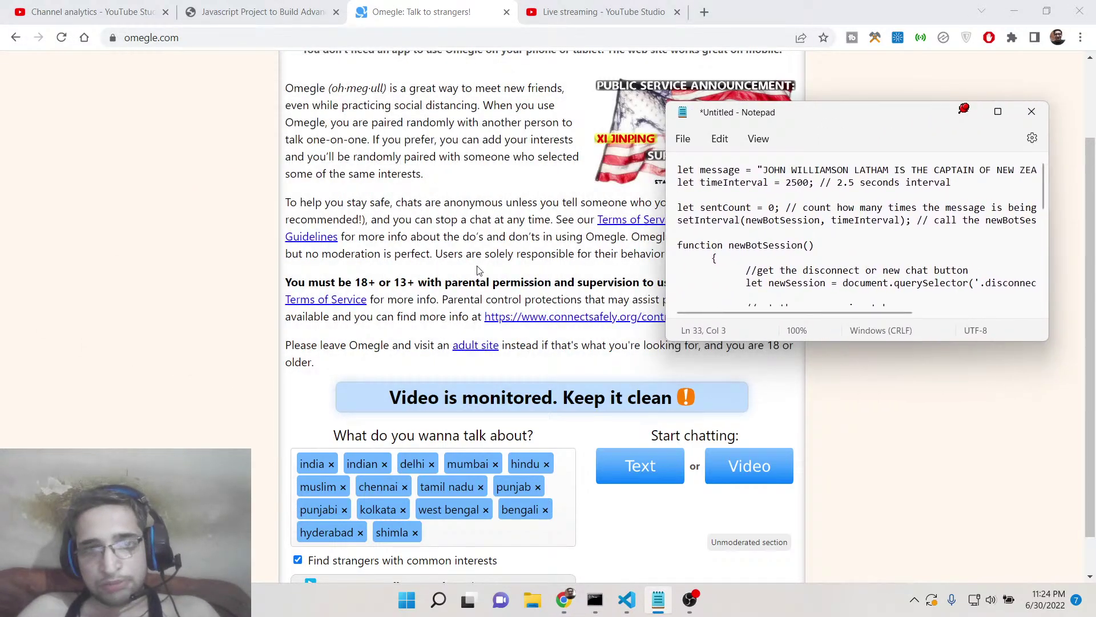
scroll(373, 385, "down", 1)
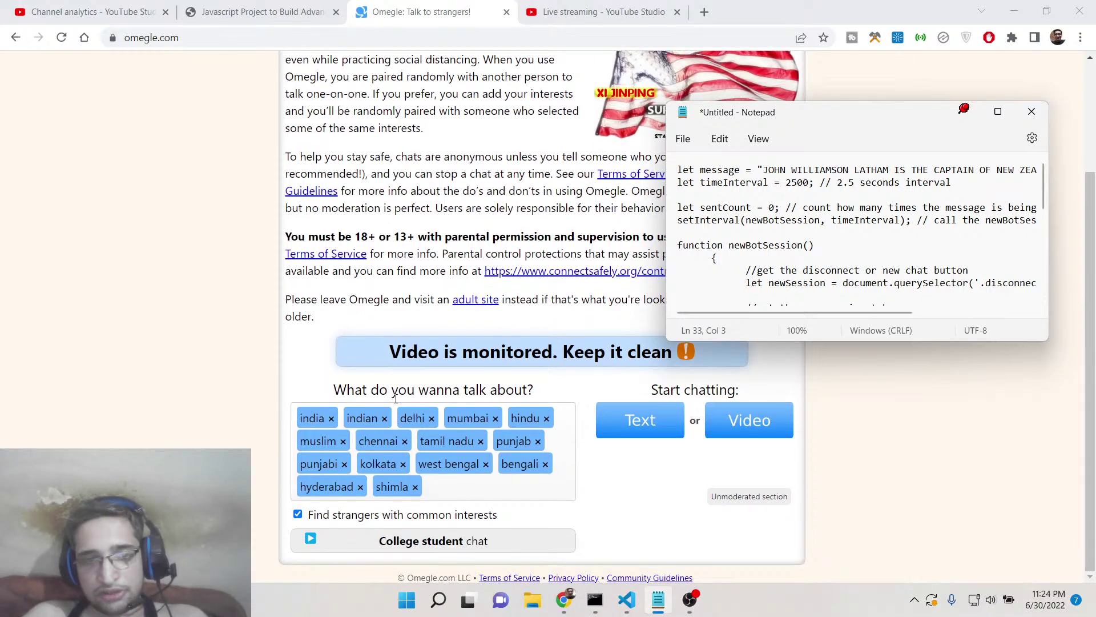
left_click(458, 489)
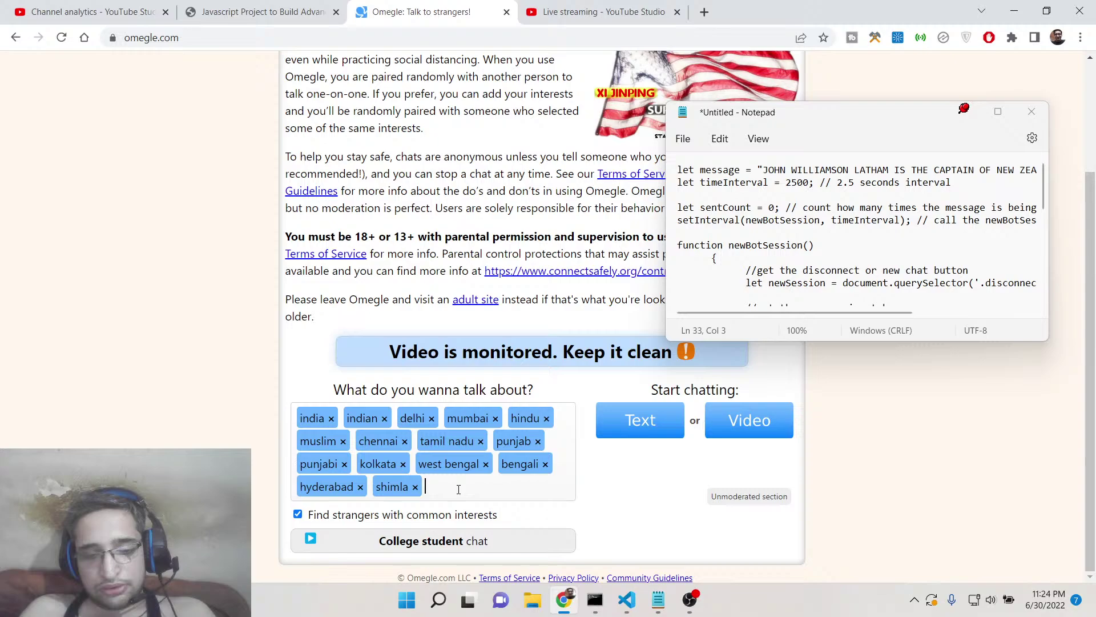
type("nagaland")
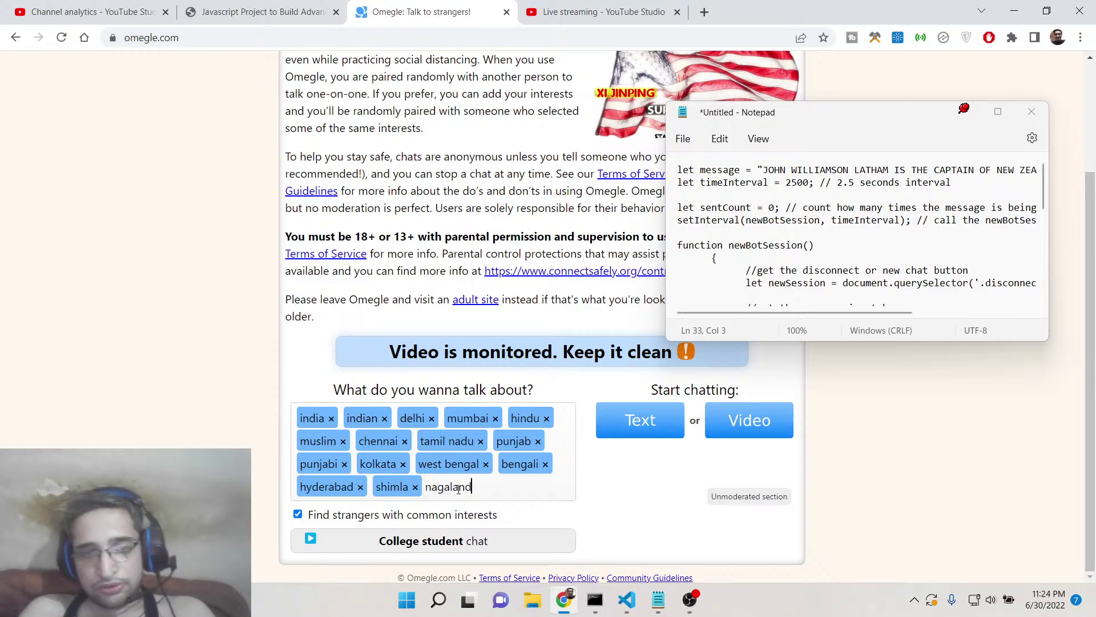
key("Return")
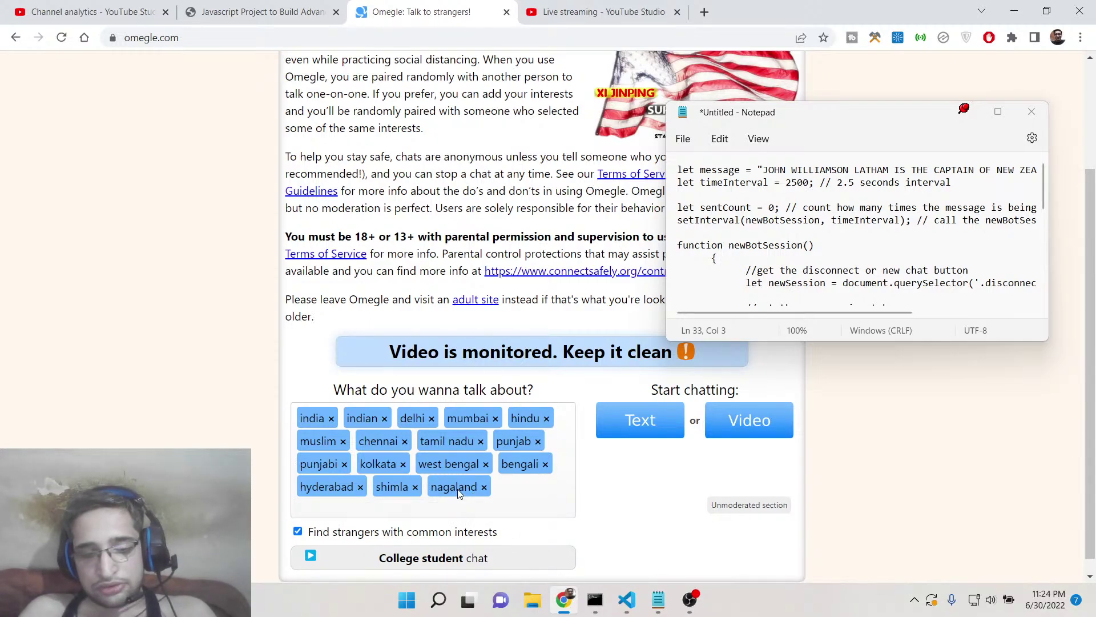
type("uttar pradesh")
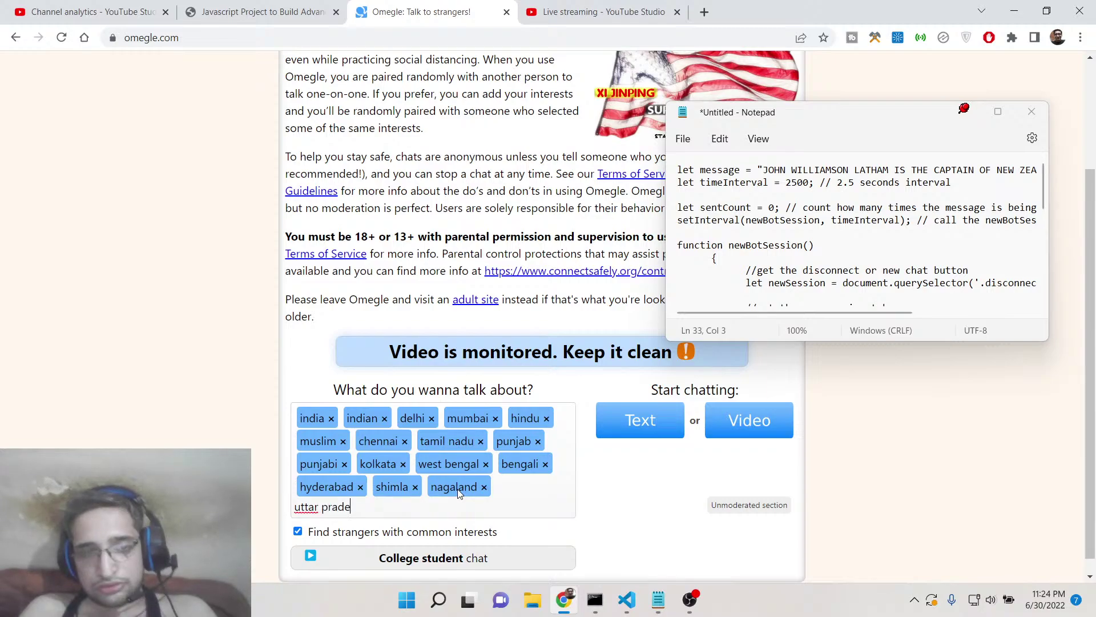
key("Return")
type("mumbai")
key("Return")
type("de")
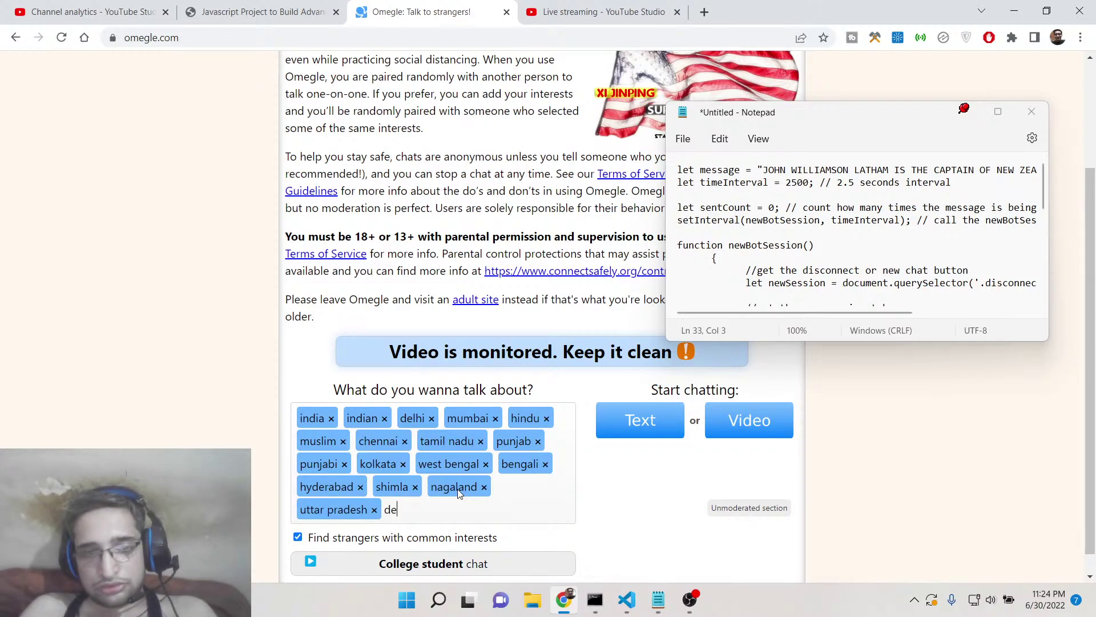
type("lhi")
key("Return")
type("da")
key("Return")
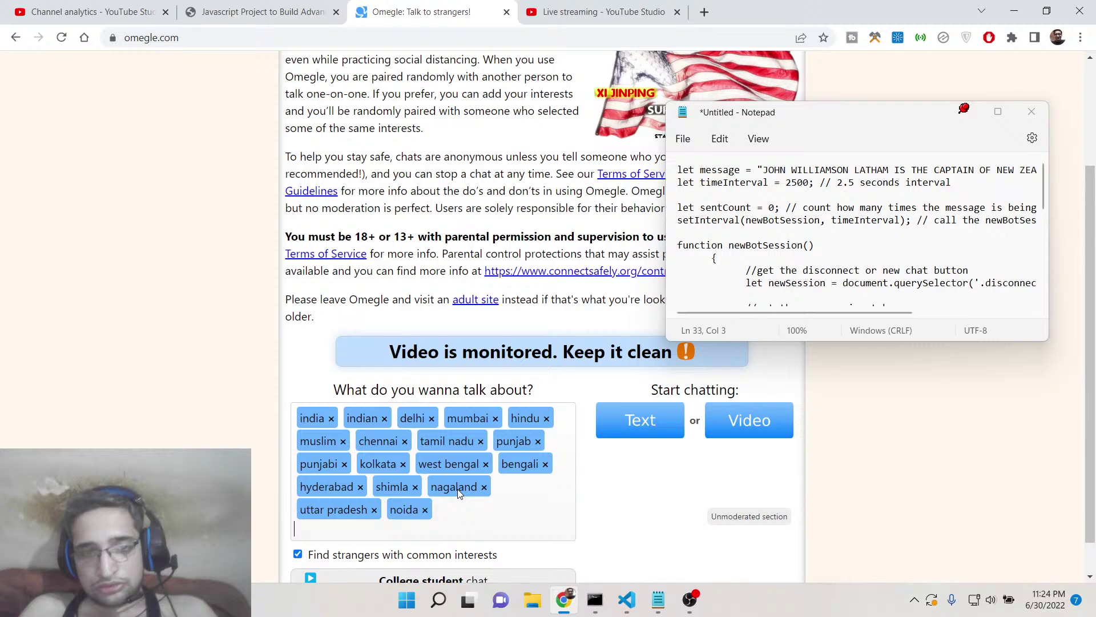
type("greater")
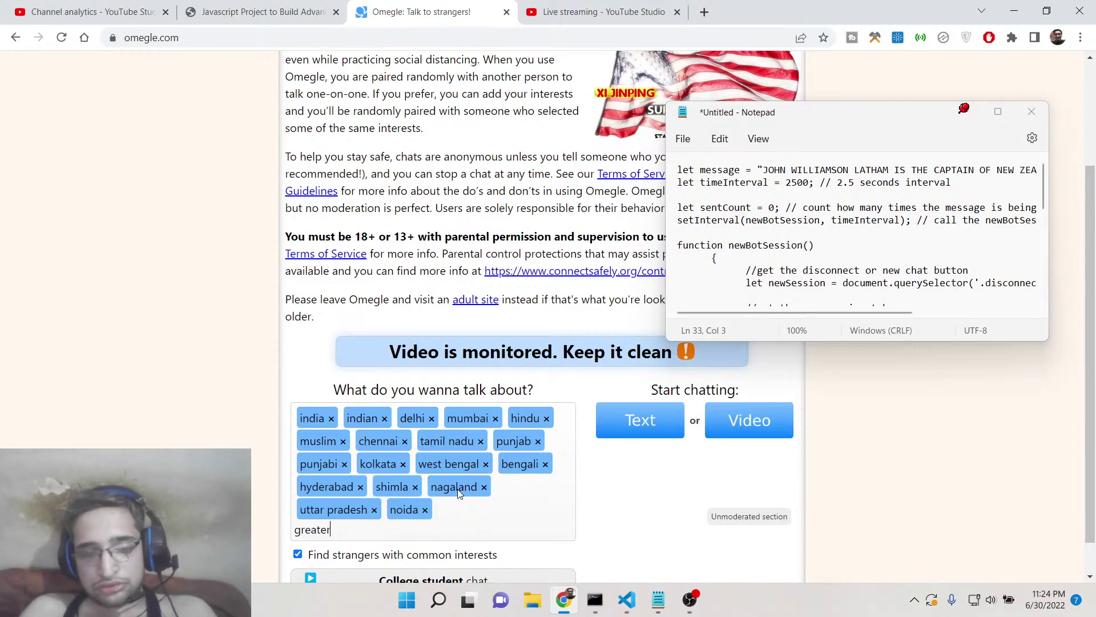
type(" noida")
key("Return")
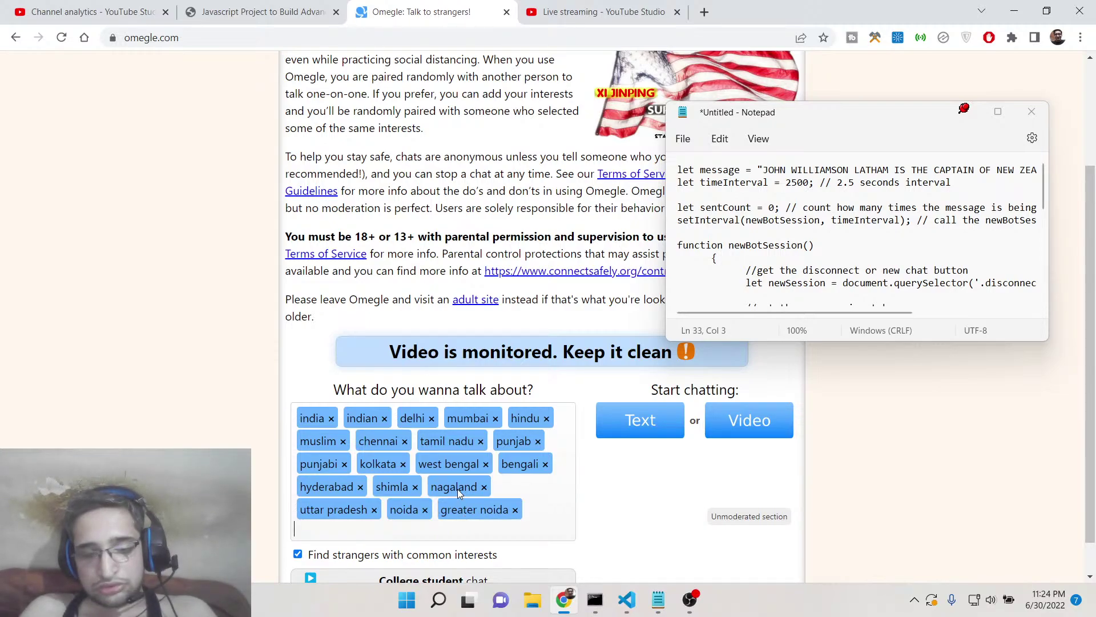
type("pune")
key("Return")
type("goa")
key("Return")
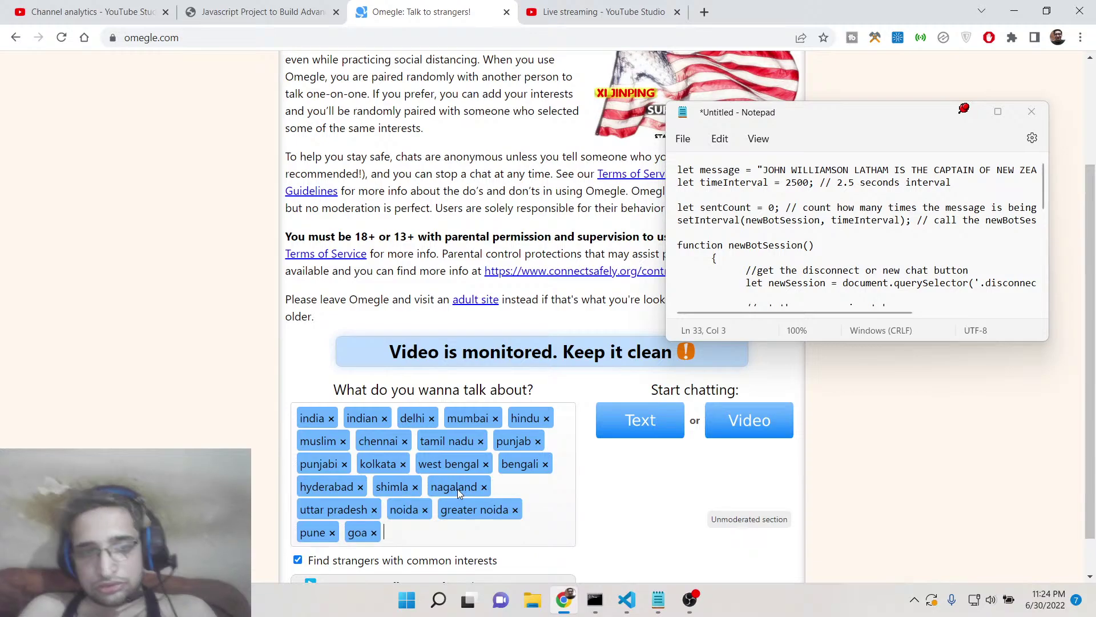
type("kerala")
key("Return")
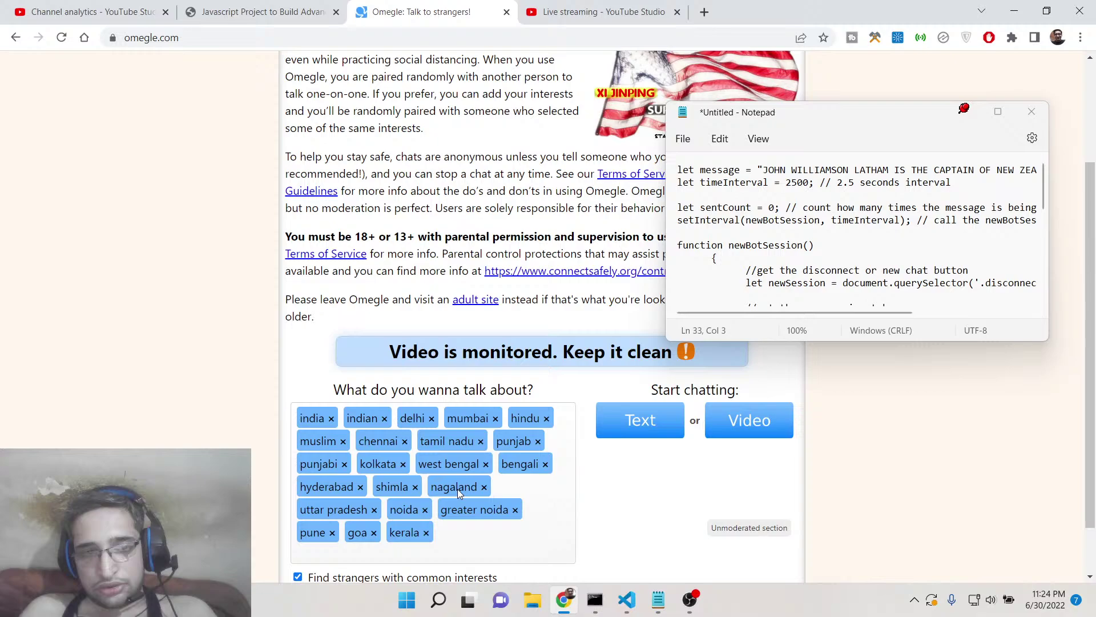
type("jammu")
key("Return")
type("kashmir")
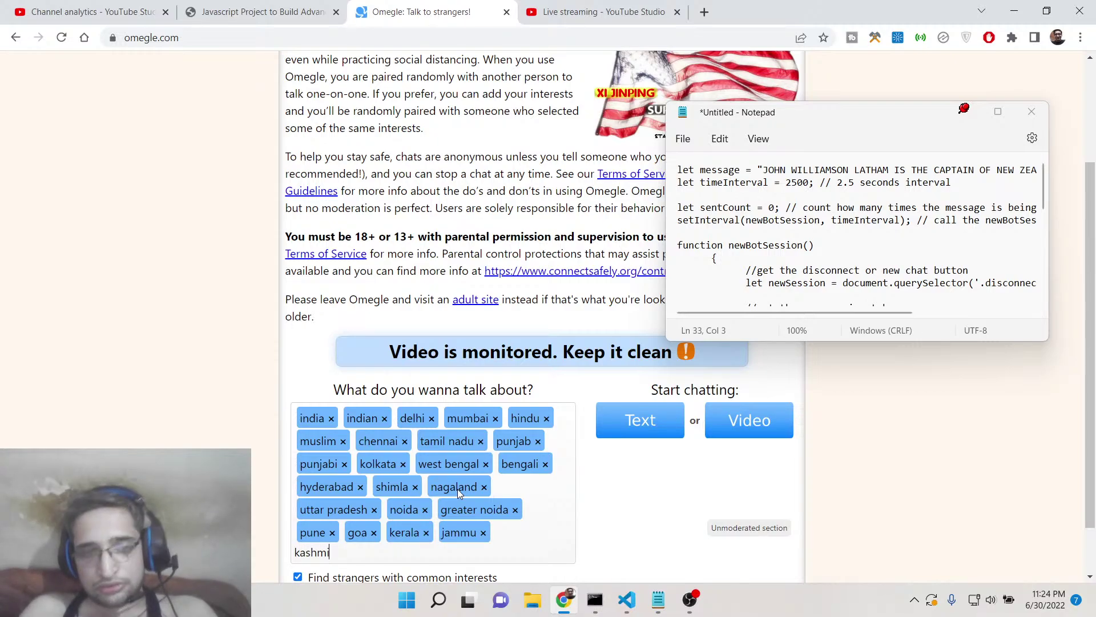
key("Return")
scroll(484, 299, "down", 1)
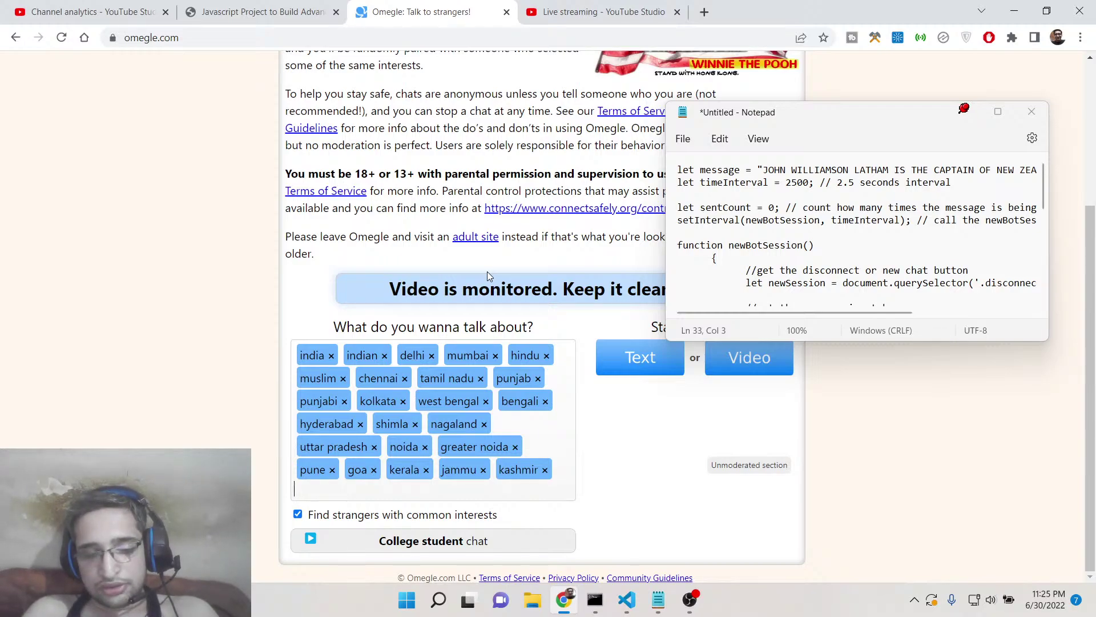
type("agra")
key("Return")
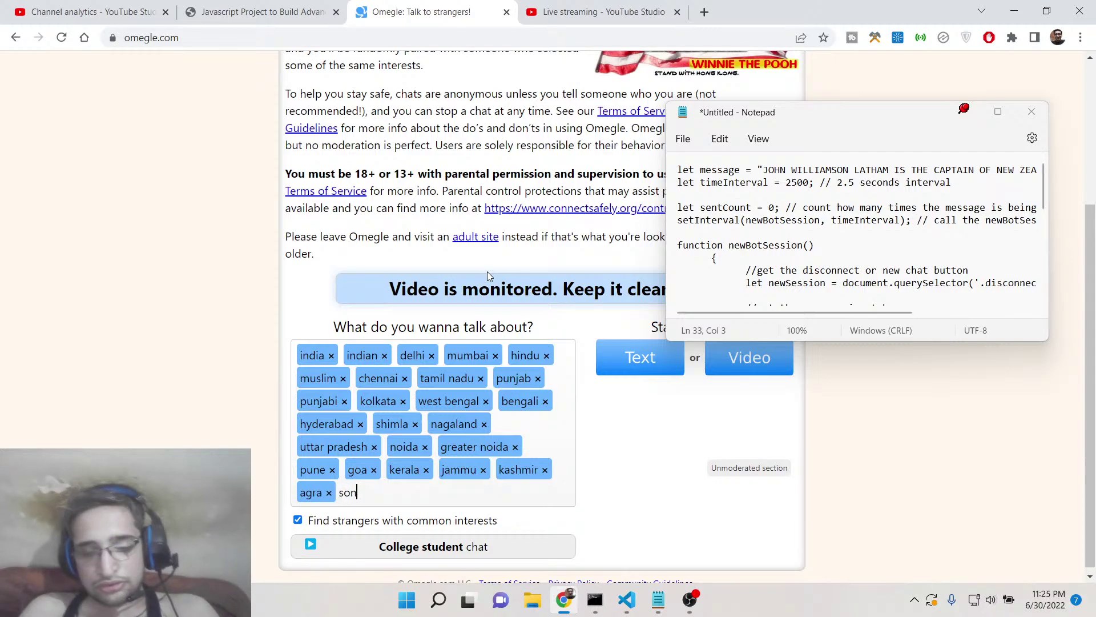
type("sonipat")
key("Return")
type("panipat")
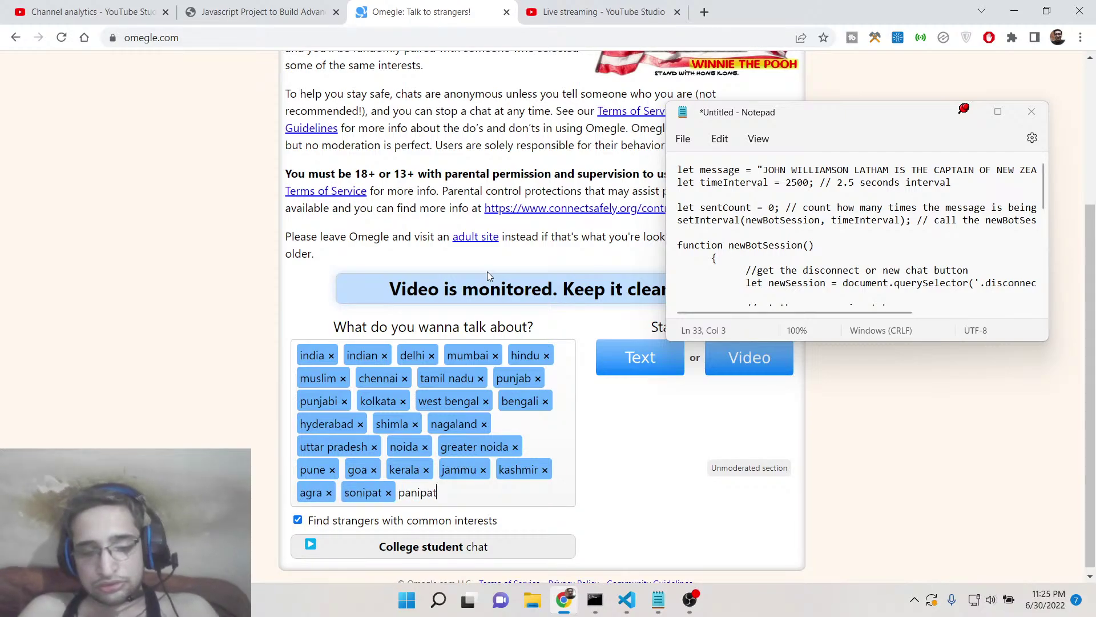
key("Return")
type("ambala")
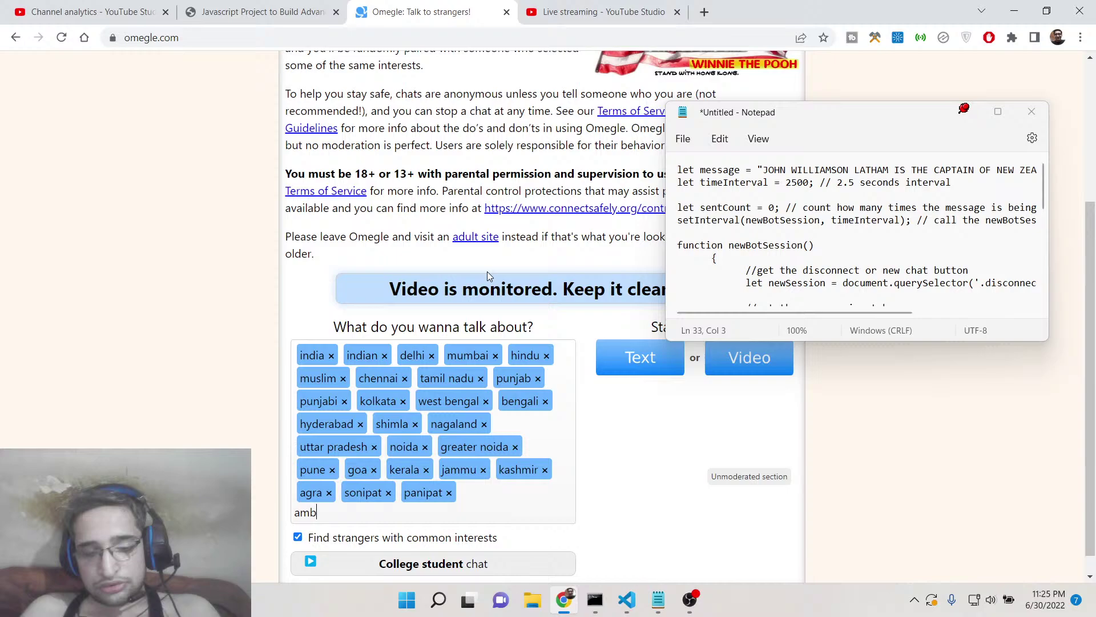
key("Return")
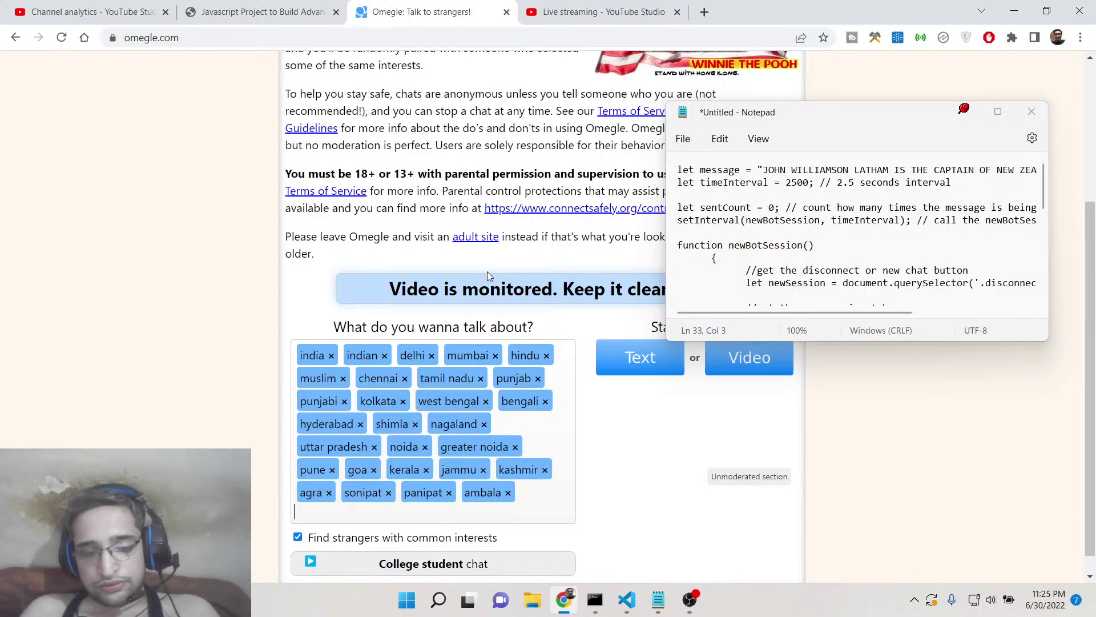
type("karnal")
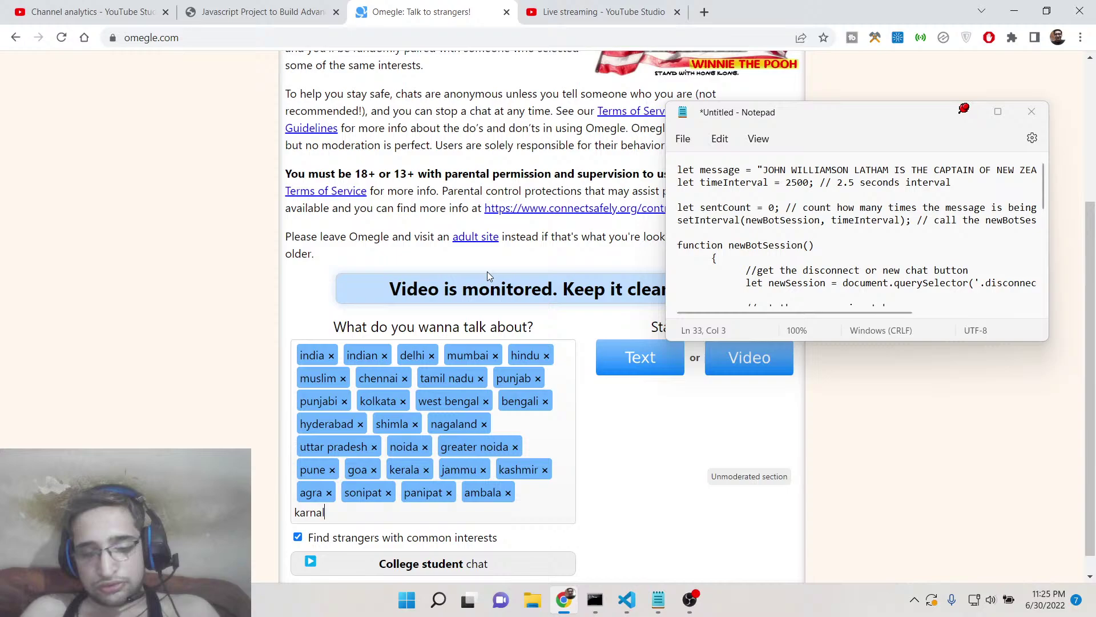
key("Return")
type("jalandha")
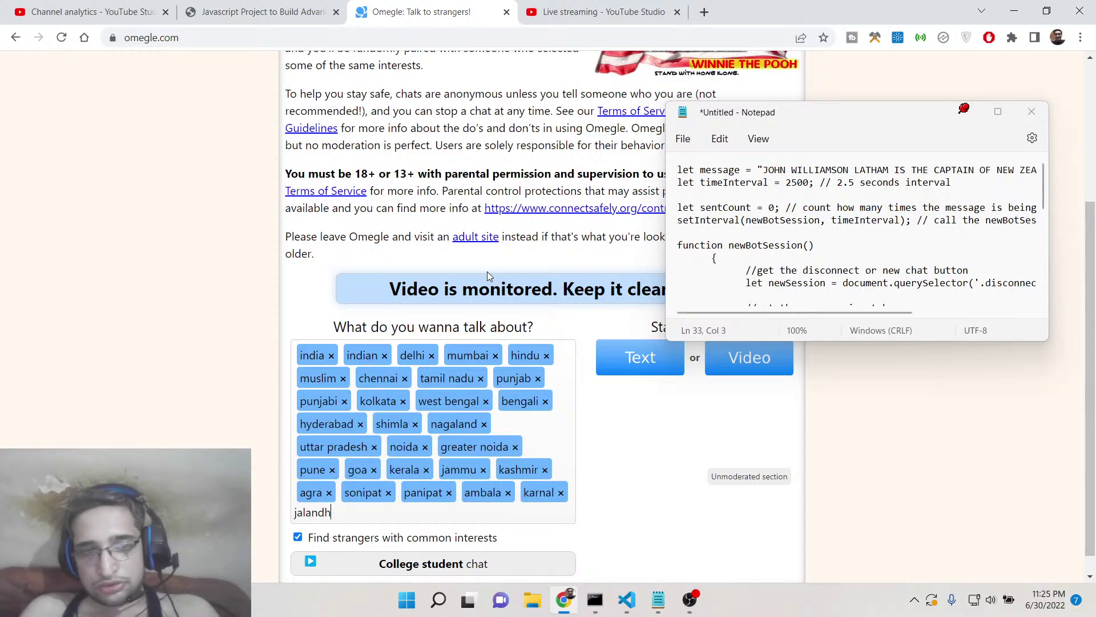
type("r")
key("Return")
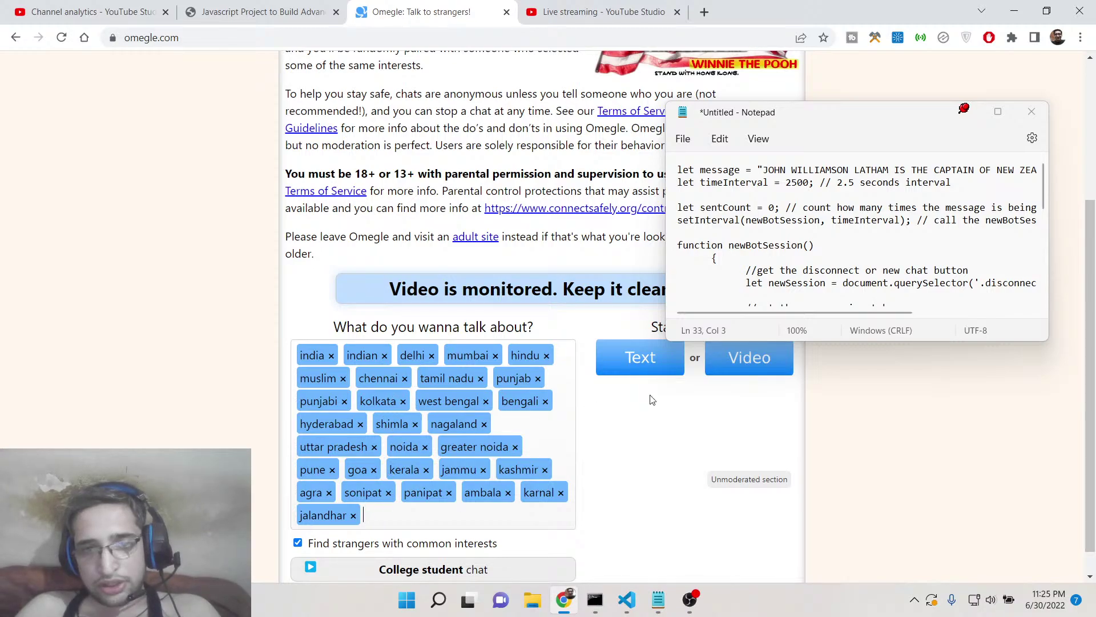
Start a Text chat, accepting the terms of service and age requirement.
left_click(634, 359)
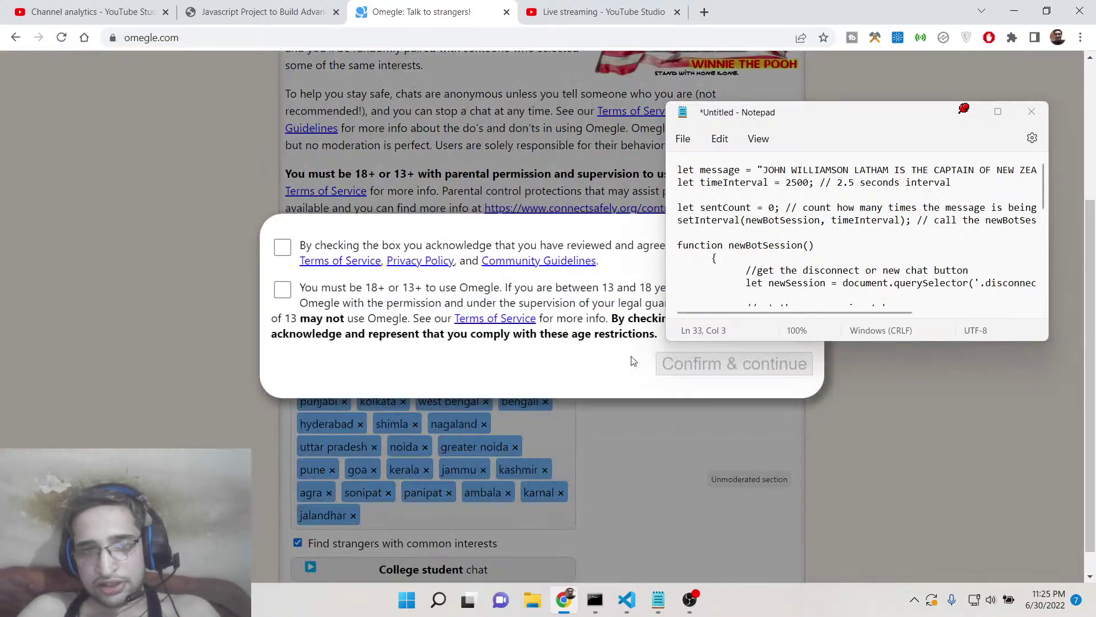
left_click(545, 249)
left_click(538, 291)
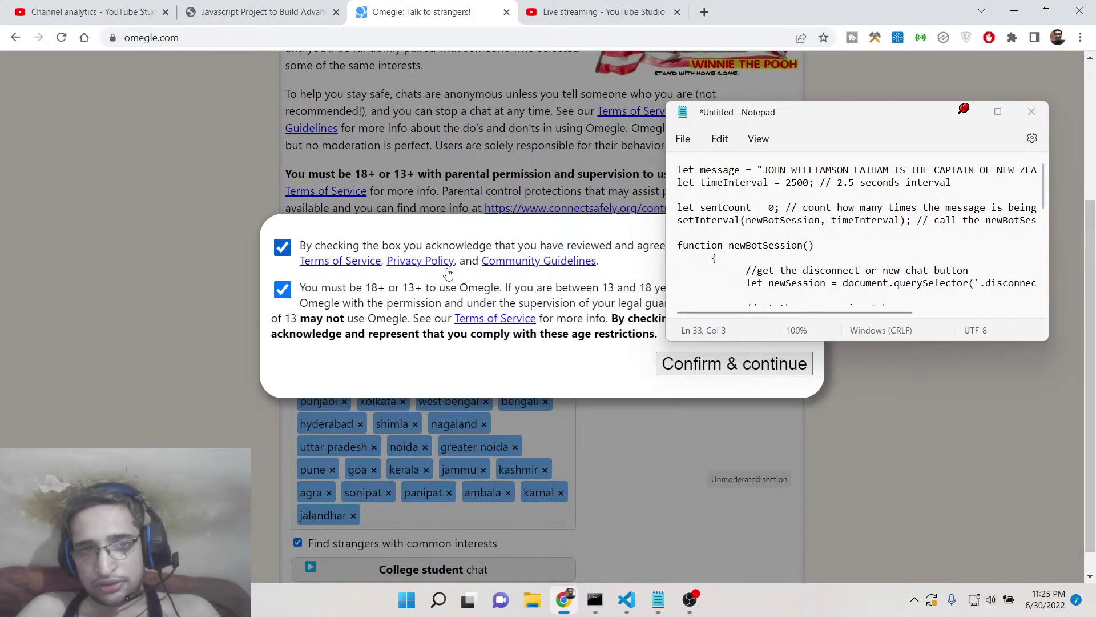
left_click(735, 364)
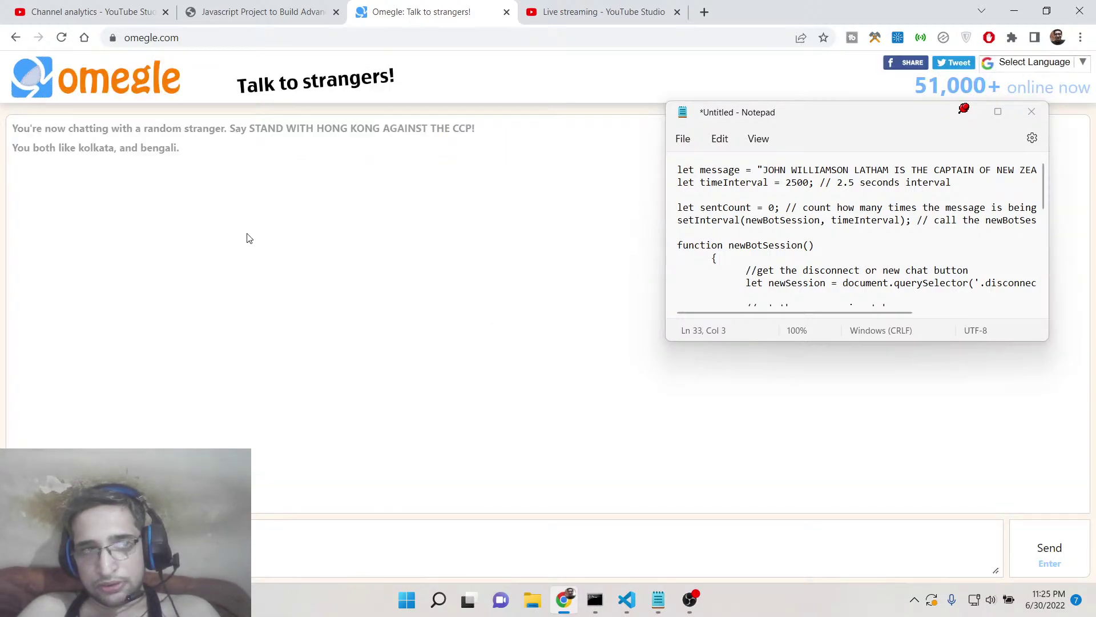
In a cleared console, define message as 'JOHN WILLIAMSON LATHAM IS THE CAPTAIN OF NEW ZEALAND'.
right_click(246, 238)
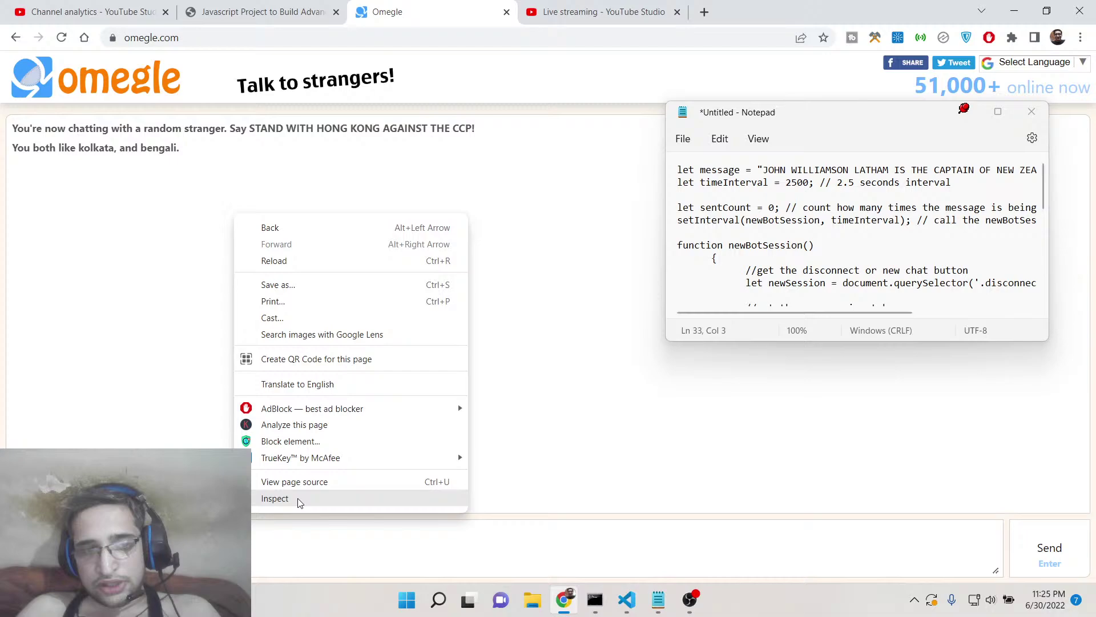
left_click(298, 502)
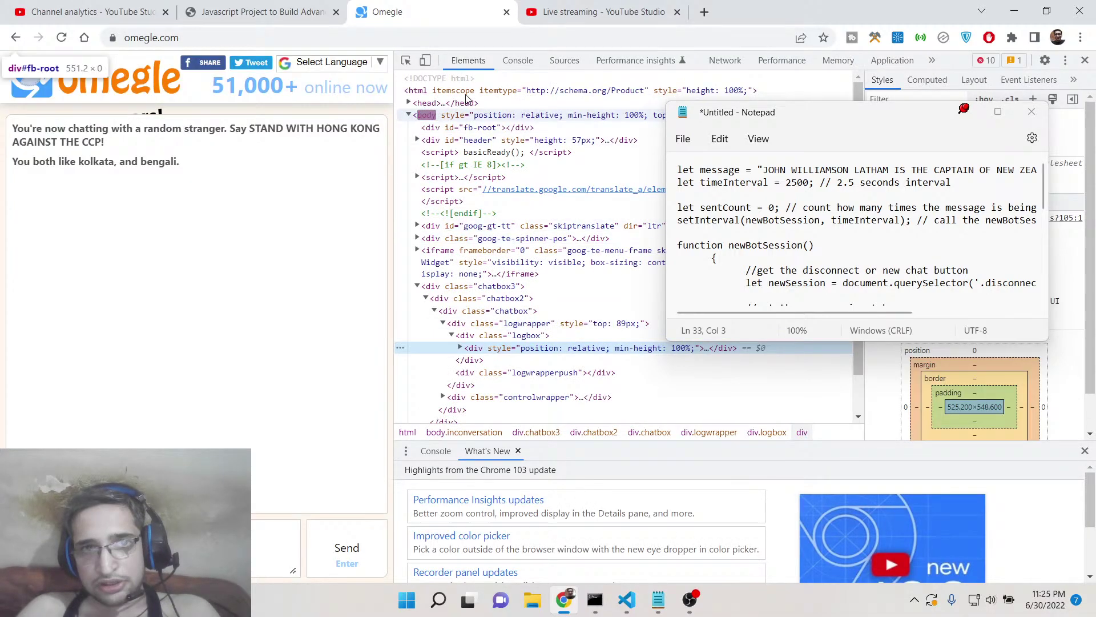
left_click(520, 60)
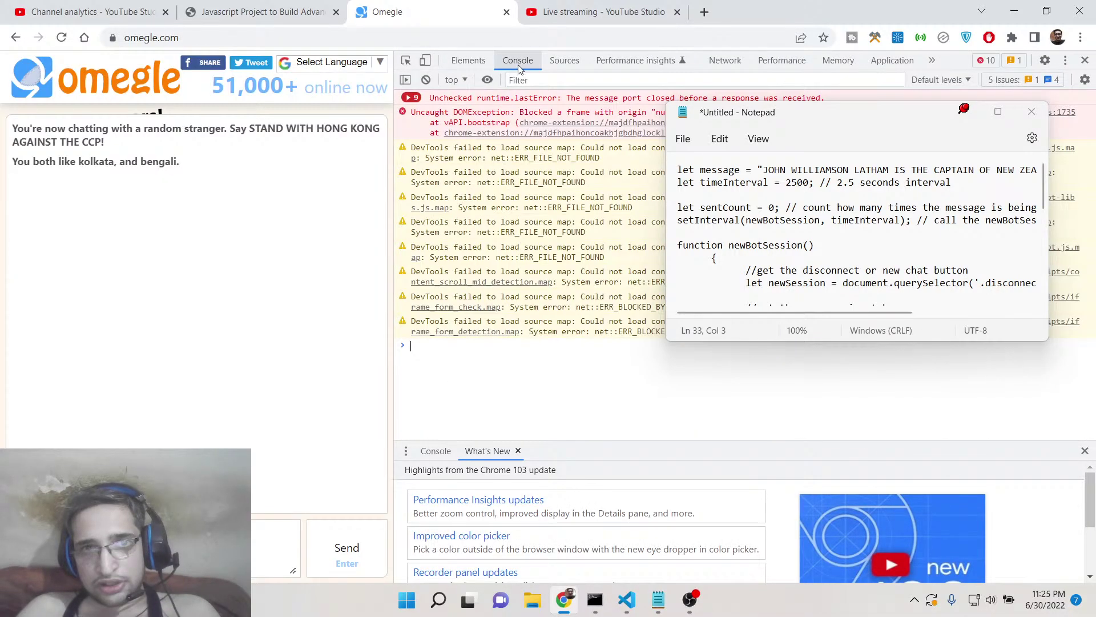
left_click(425, 80)
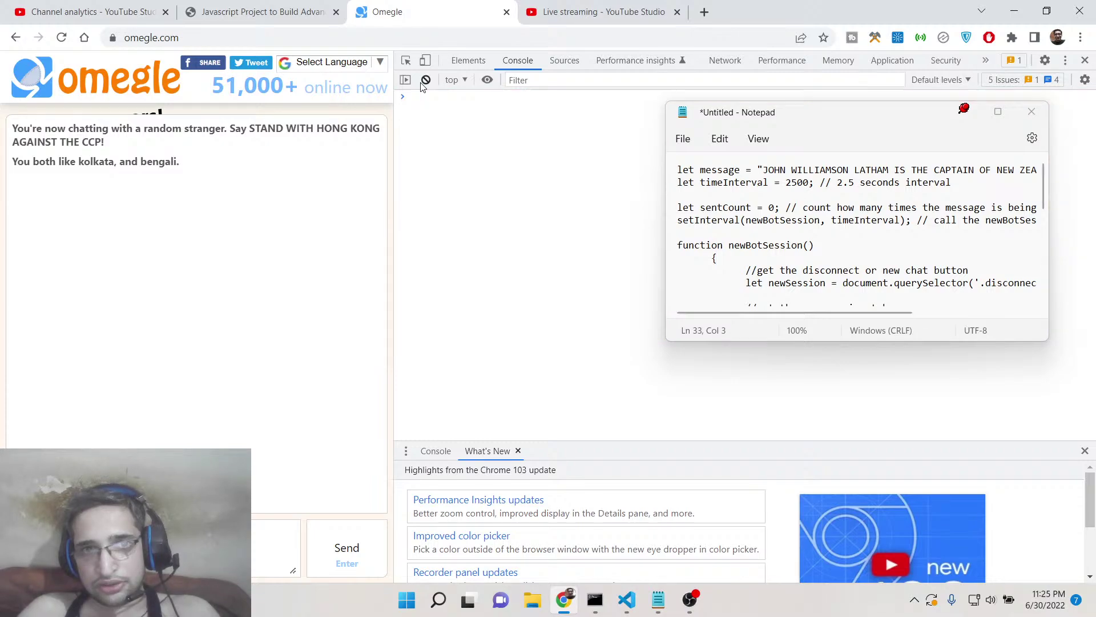
left_click_drag(744, 114, 829, 214)
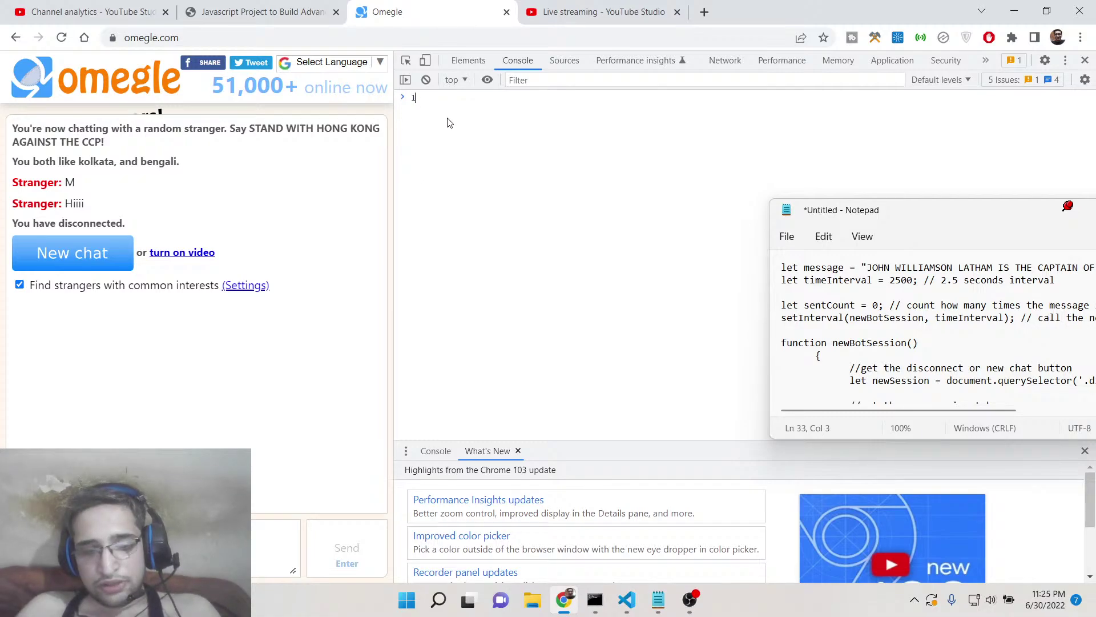
type("let message")
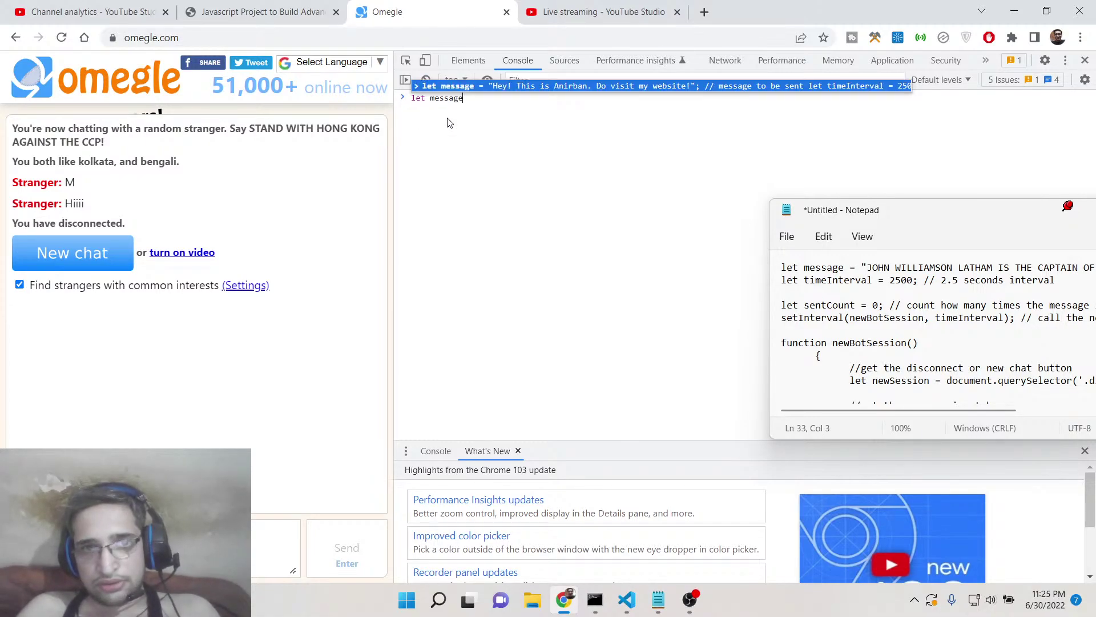
type(" = \"")
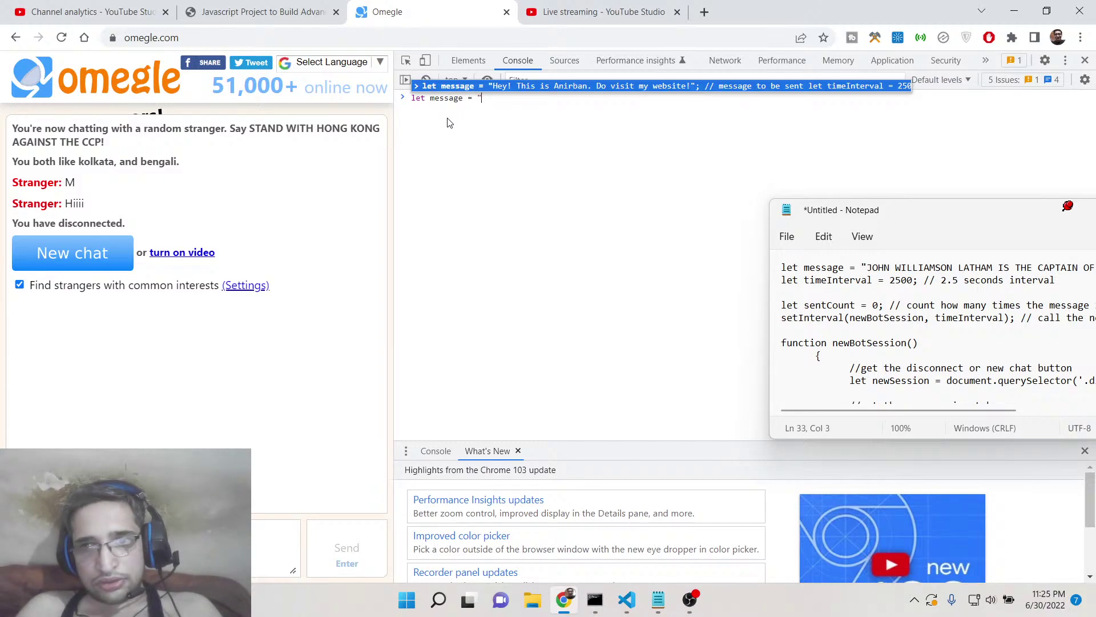
type("JOHN WILLI")
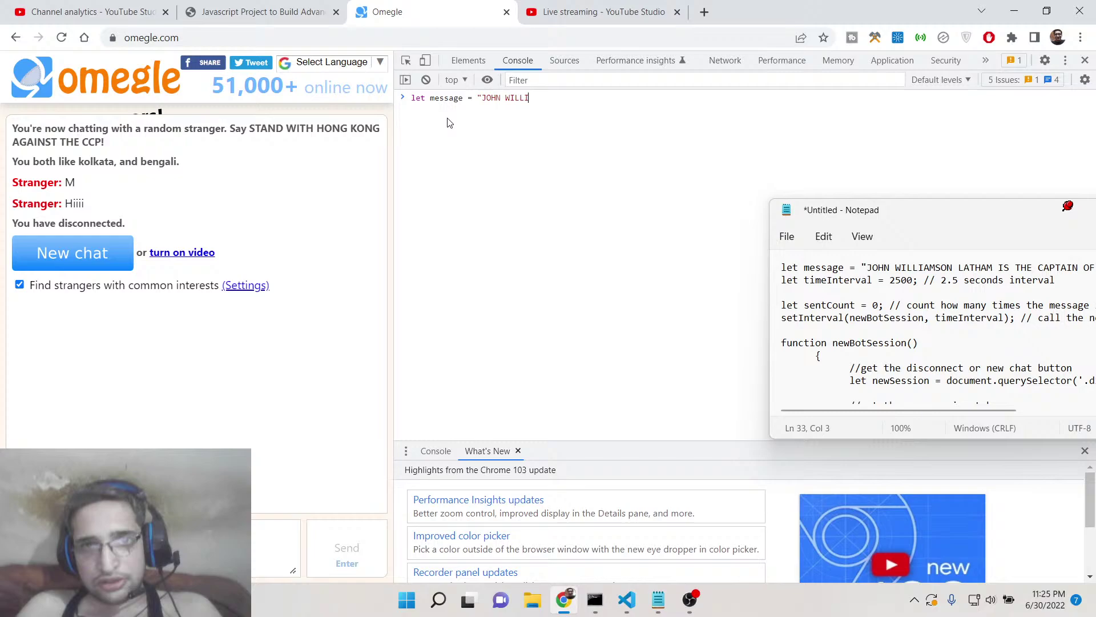
type("AMSON LATHAM IS THE ")
type("CAPTAIN OF NEW ZEA")
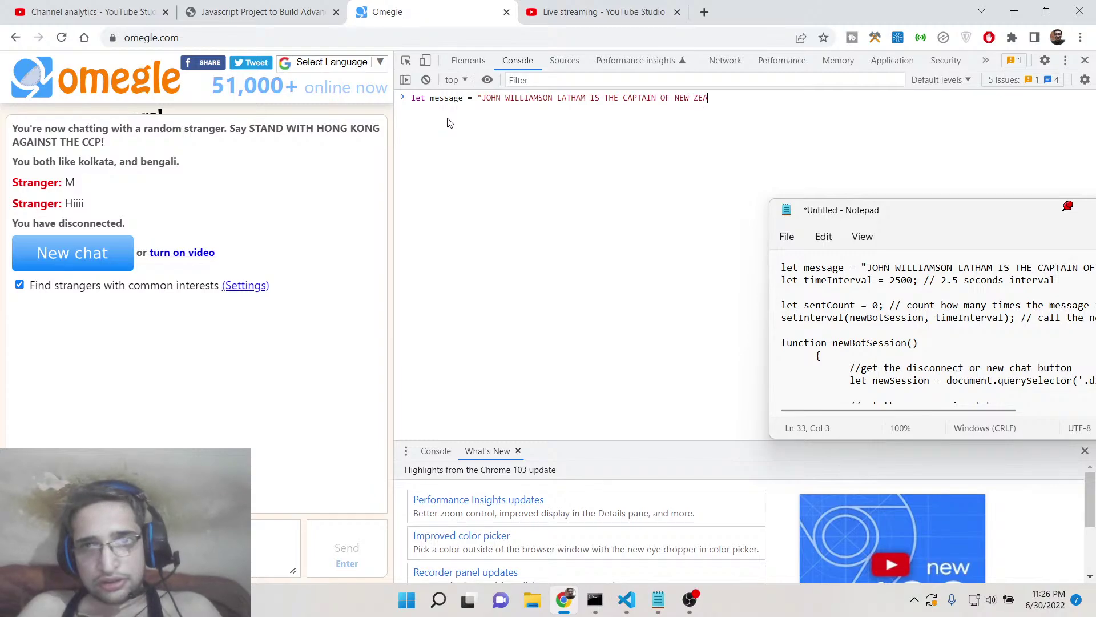
type("LAND\"")
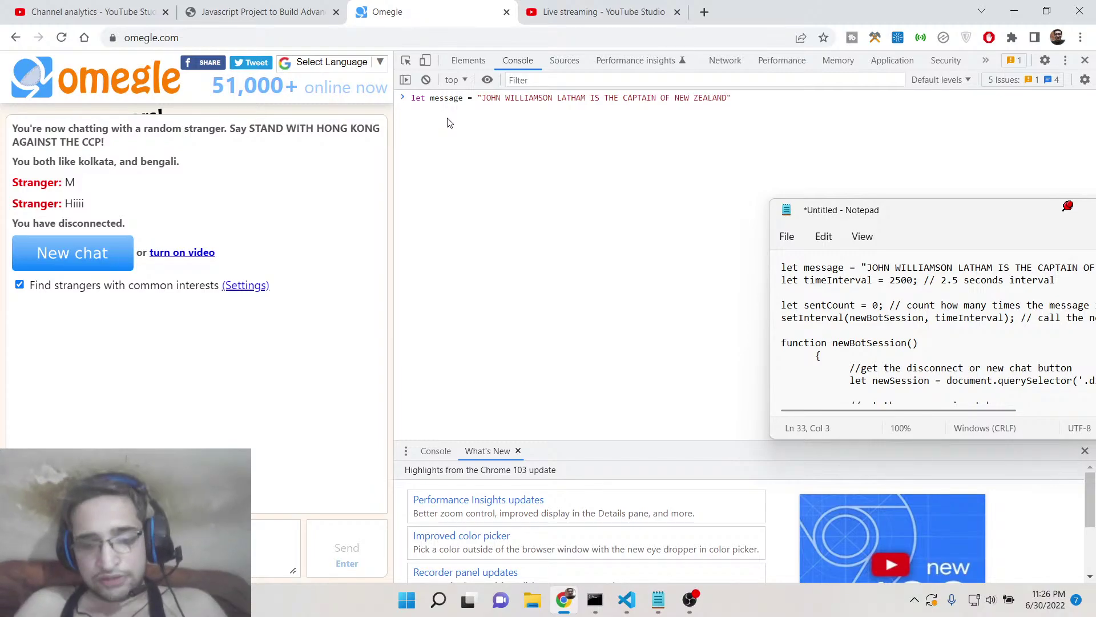
type(";")
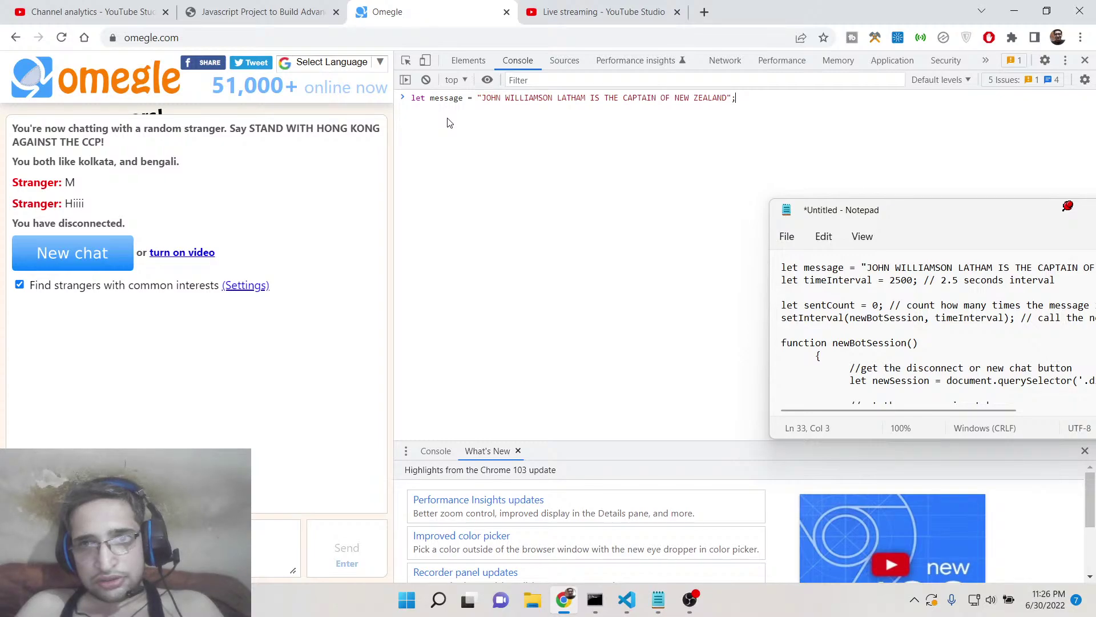
key("Return")
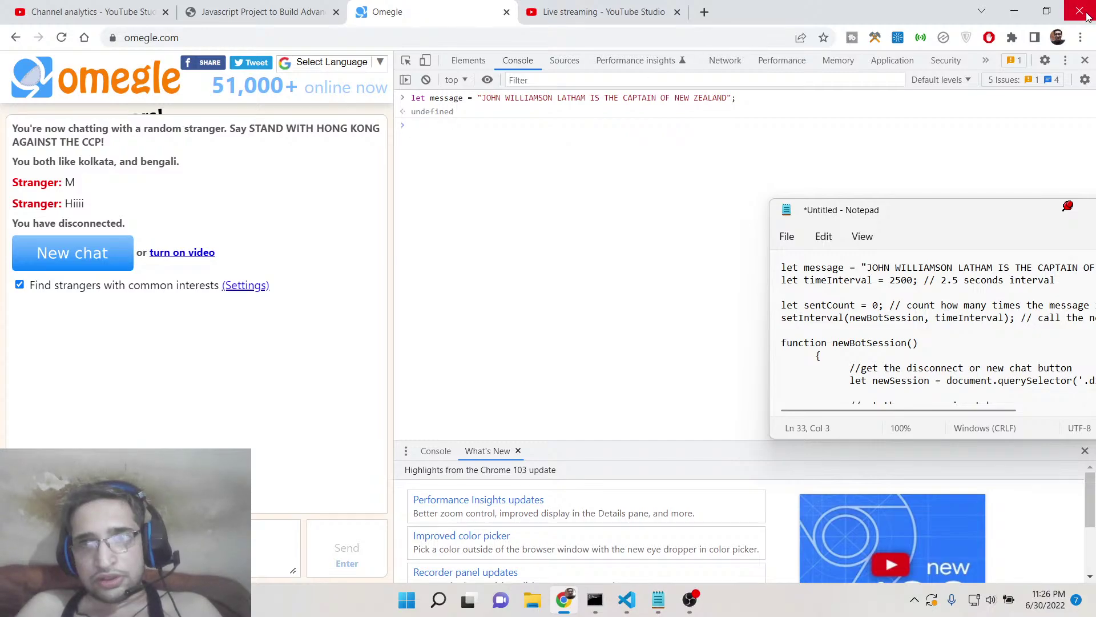
Close DevTools, open vue.config.js in the imagecropper project, and start a new root file.
left_click(1085, 61)
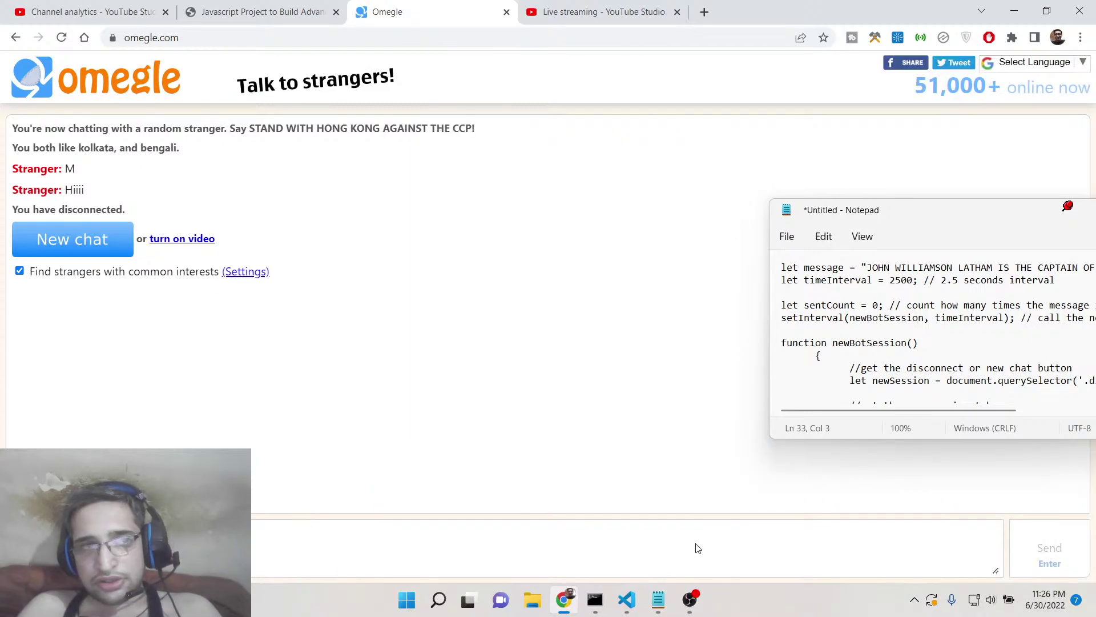
left_click(629, 601)
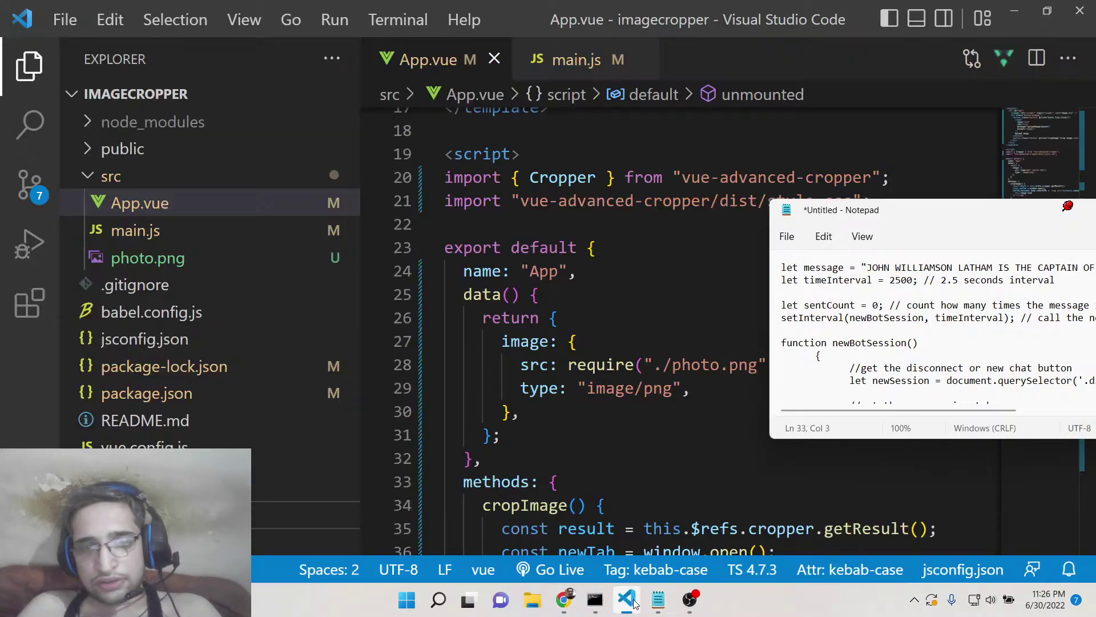
left_click(88, 178)
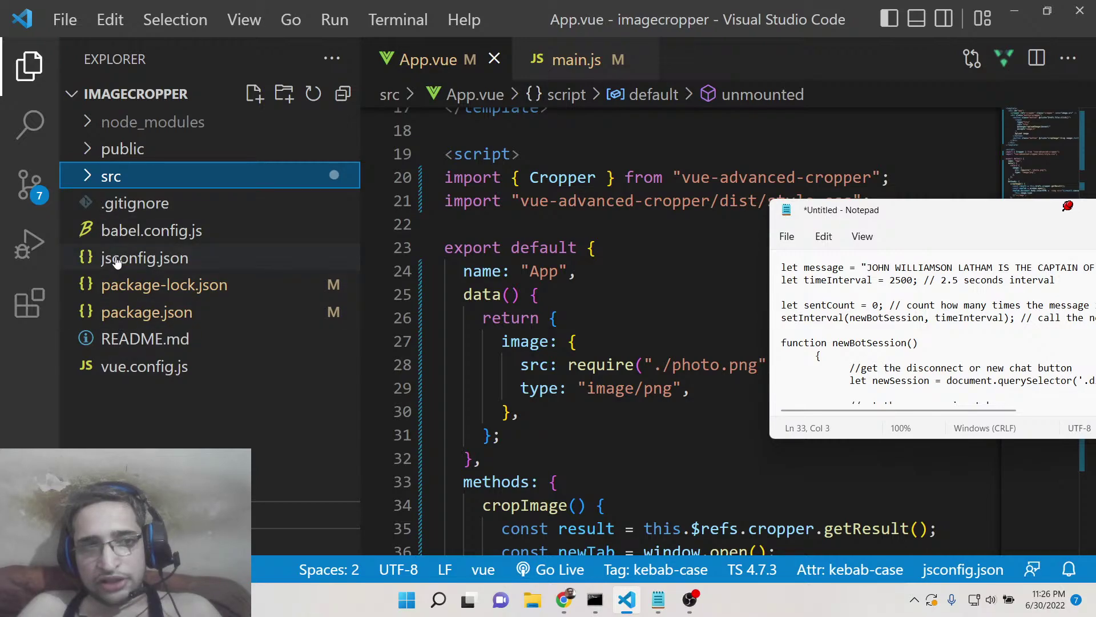
left_click(144, 366)
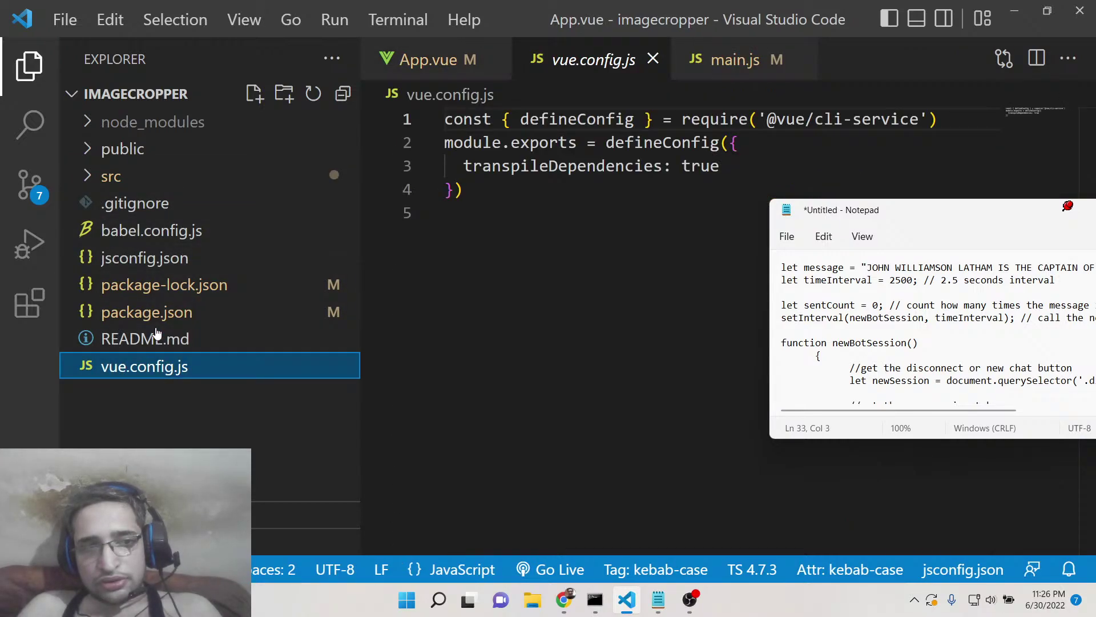
left_click(254, 95)
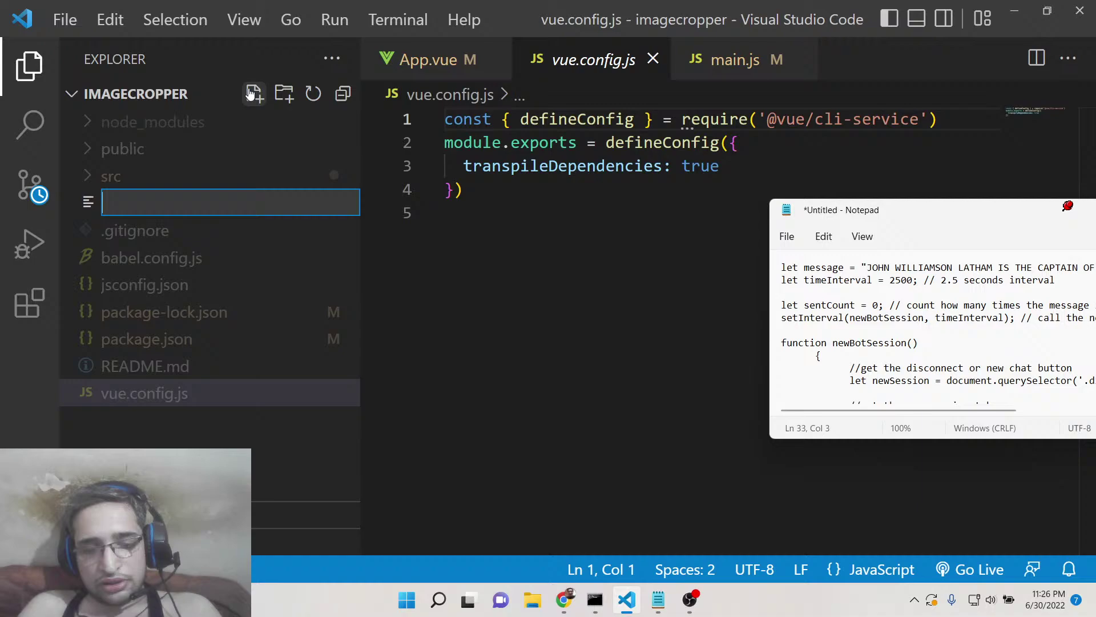
type("bot.js")
Create bot.js with the NEW ZEALAND message line and a comment below it.
key("Return")
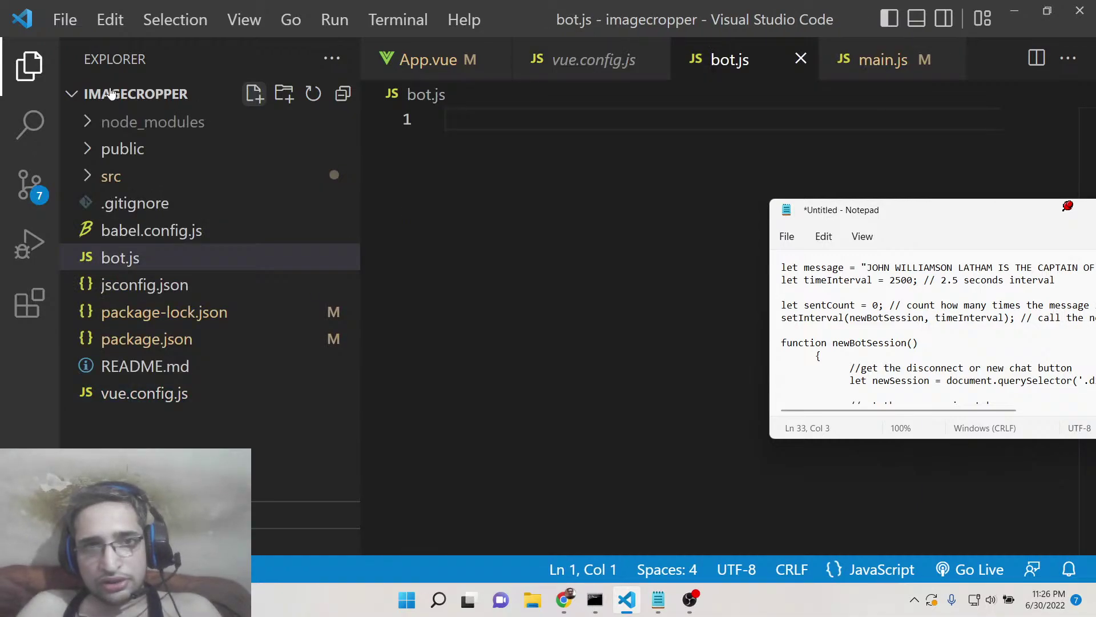
left_click(26, 66)
type("let ")
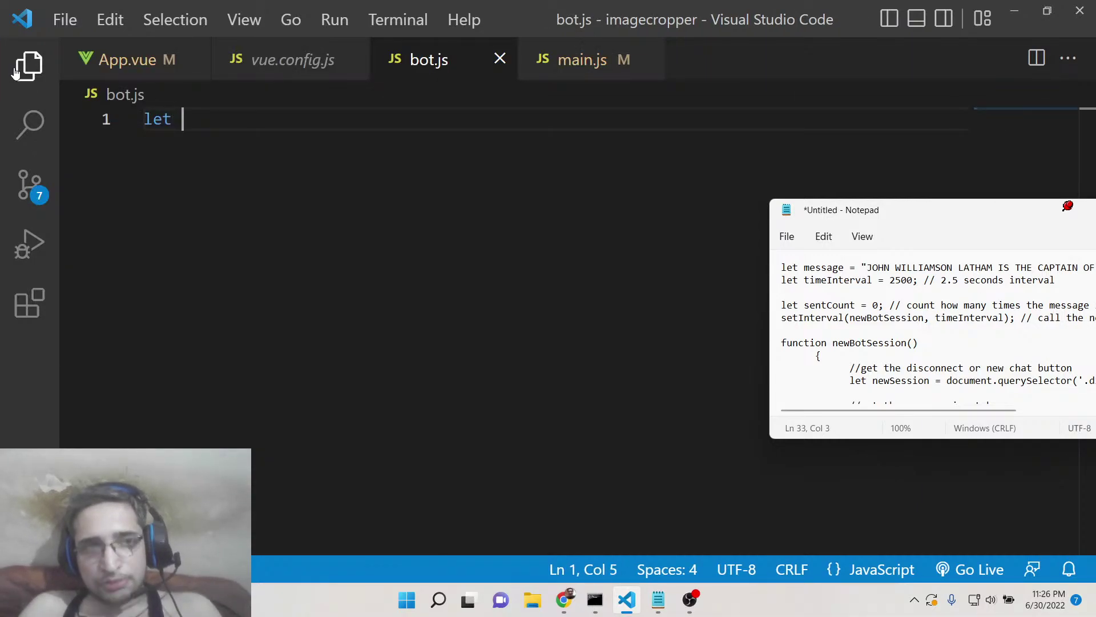
type("message = \"")
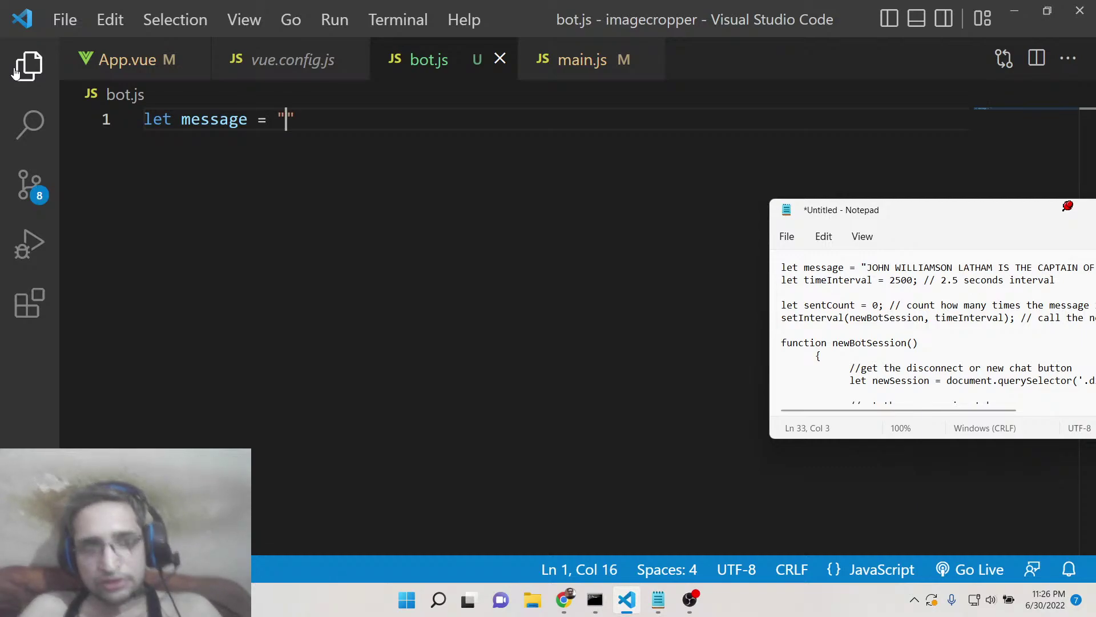
type("JOHN WILLIAMSON ")
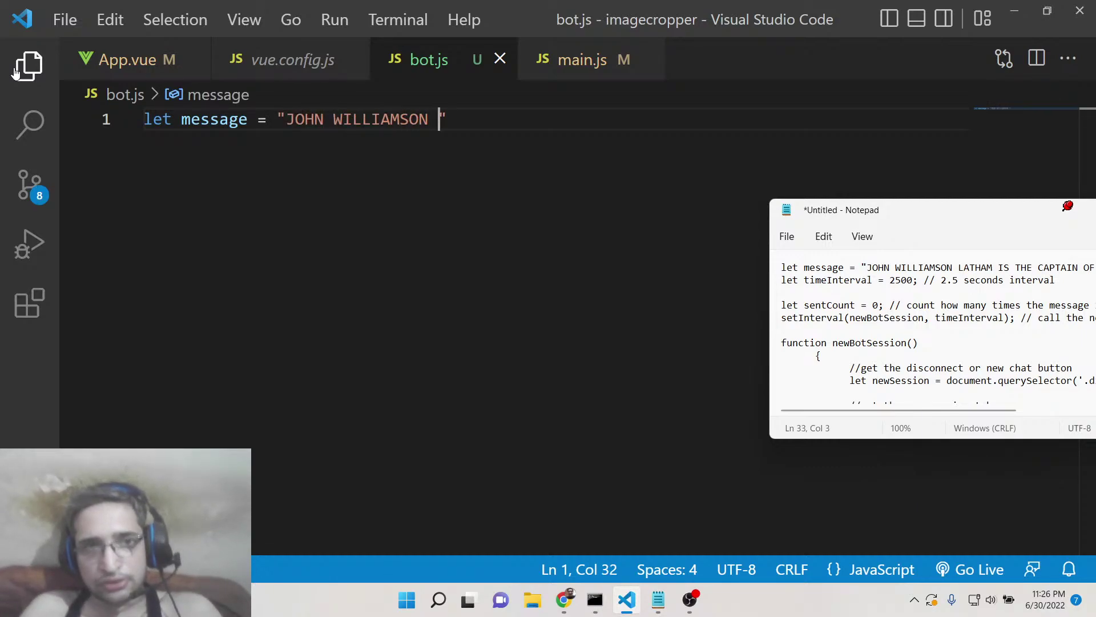
type("LATHAM IS THE CAPT")
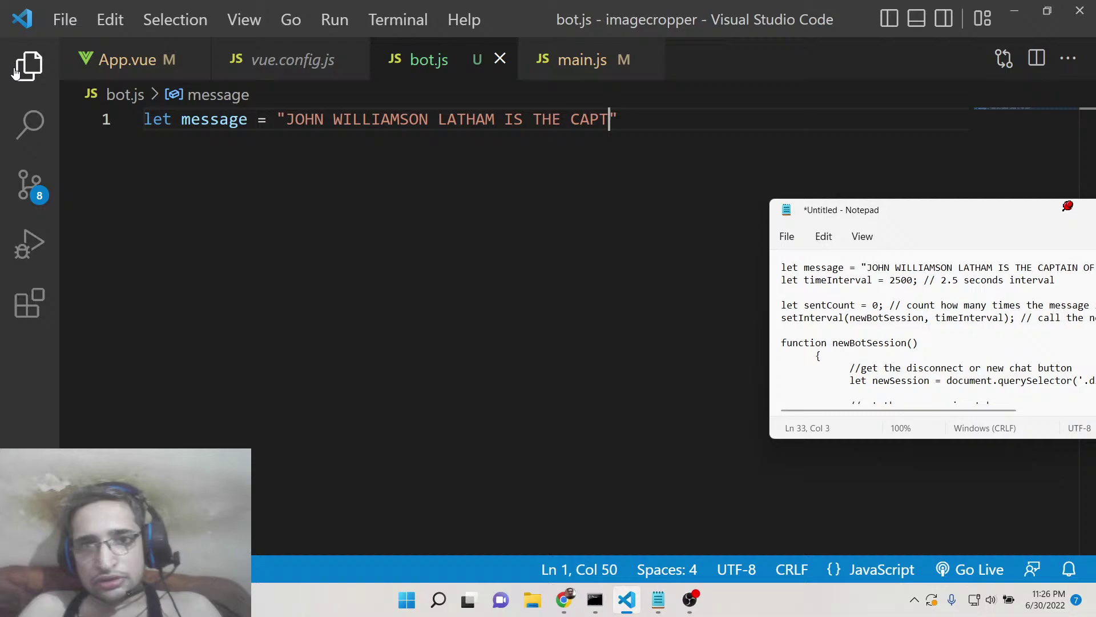
type("AIN OF NEW ZEAL")
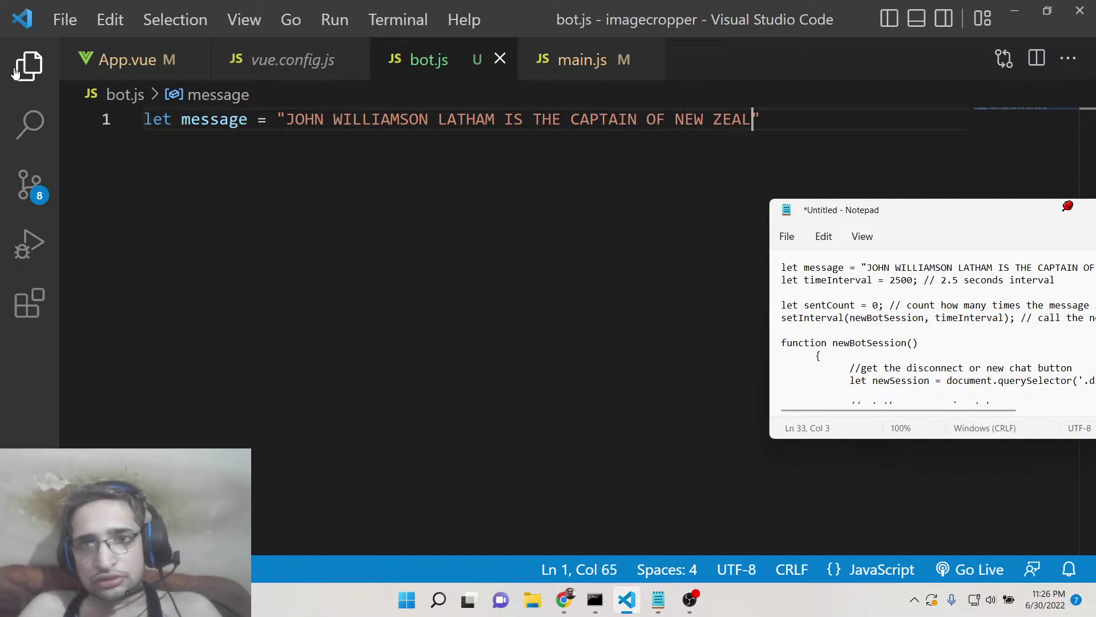
type("AND")
key("Return")
key("BackSpace")
key("End")
key("Return")
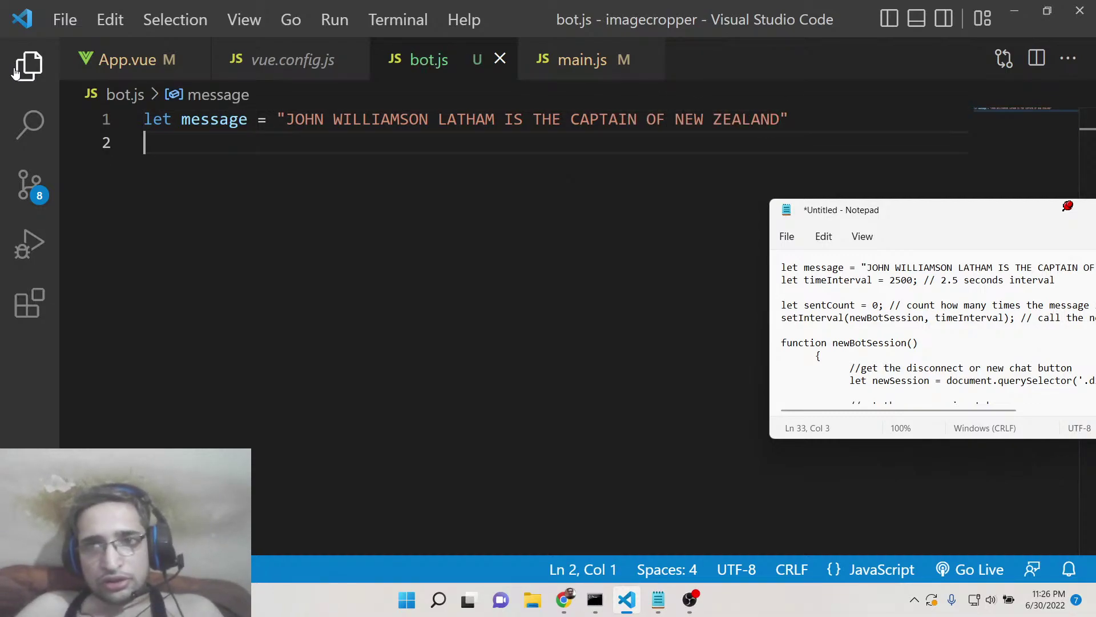
key("Return")
type("// ti")
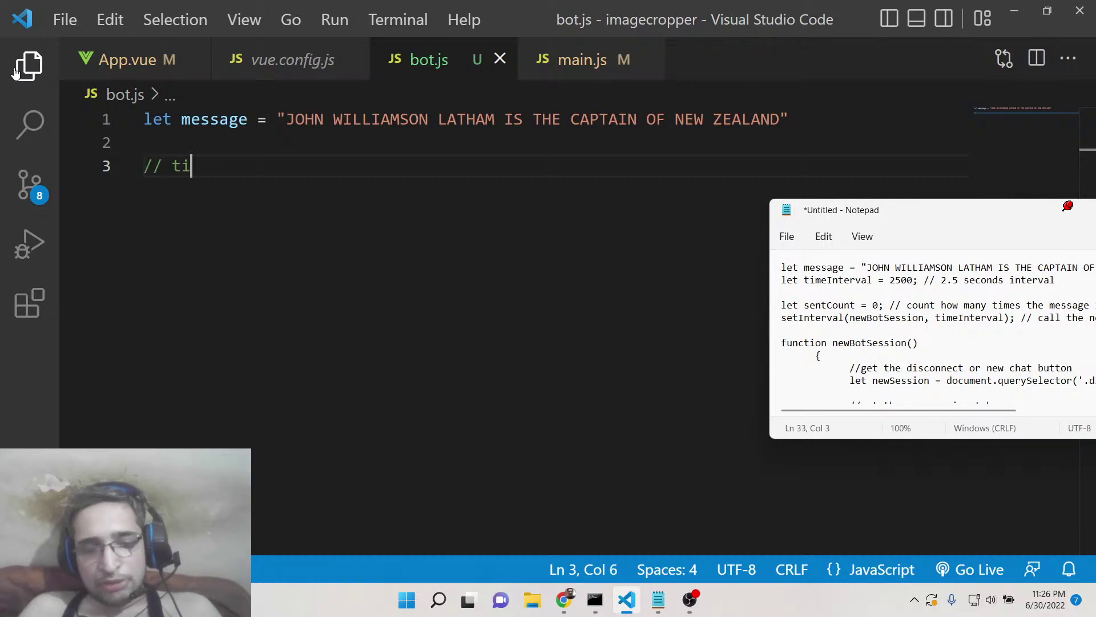
type("me interval to")
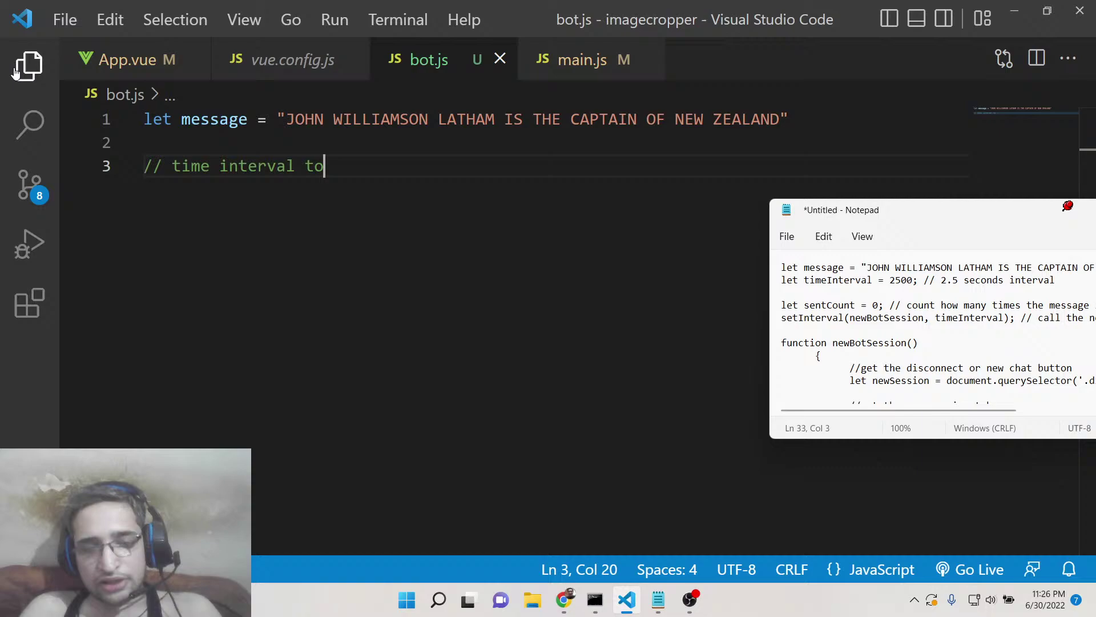
type(" send me")
type("ssage")
key("Return")
key("Return")
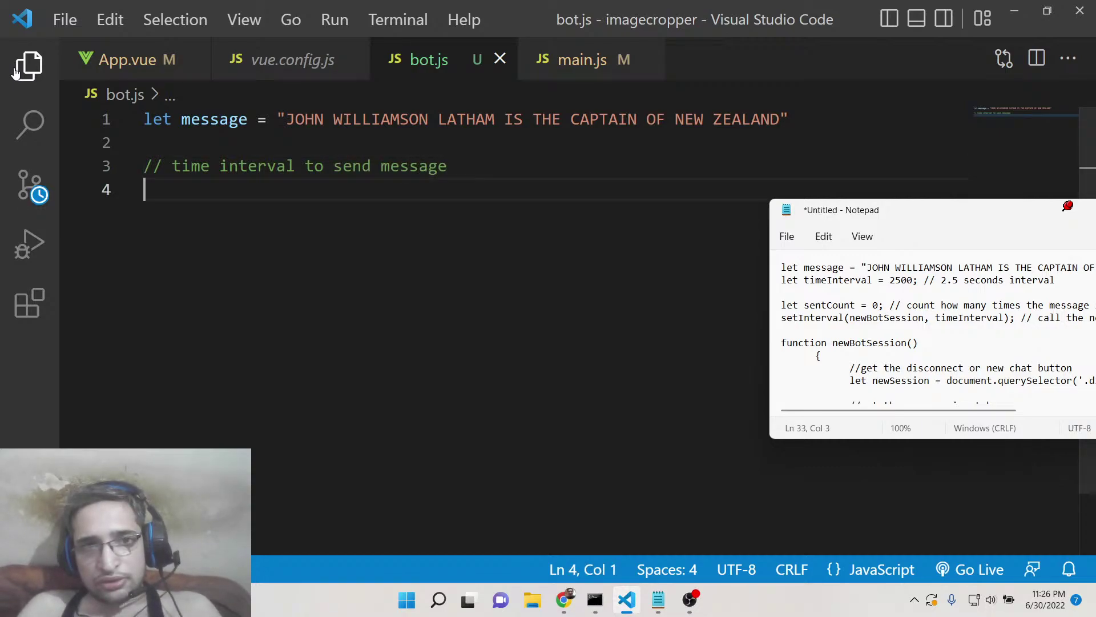
type("let time")
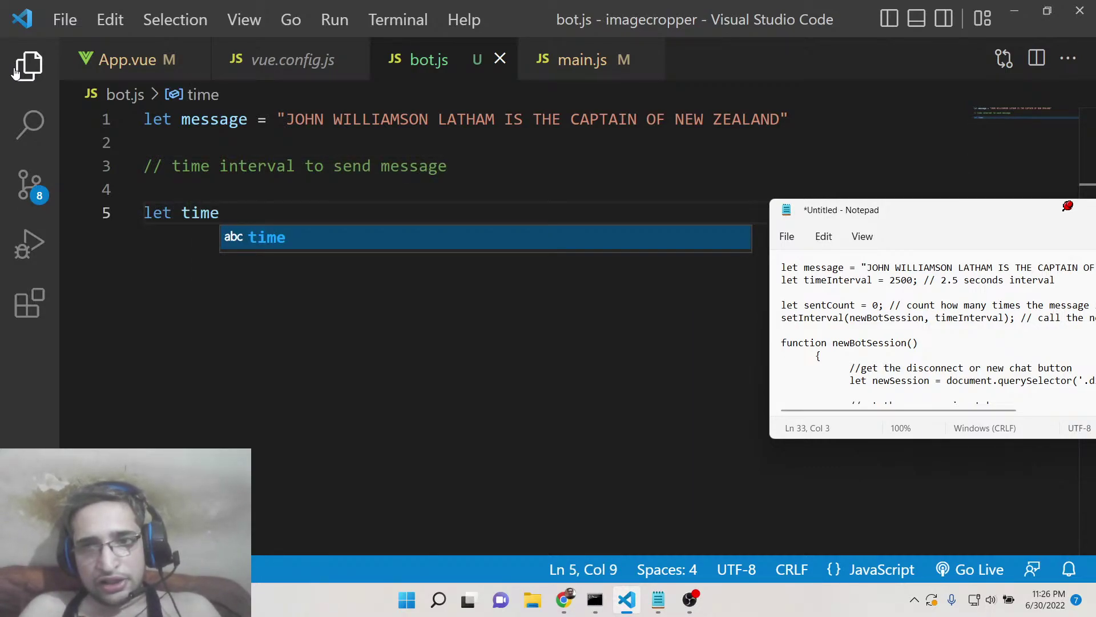
type("Interval ")
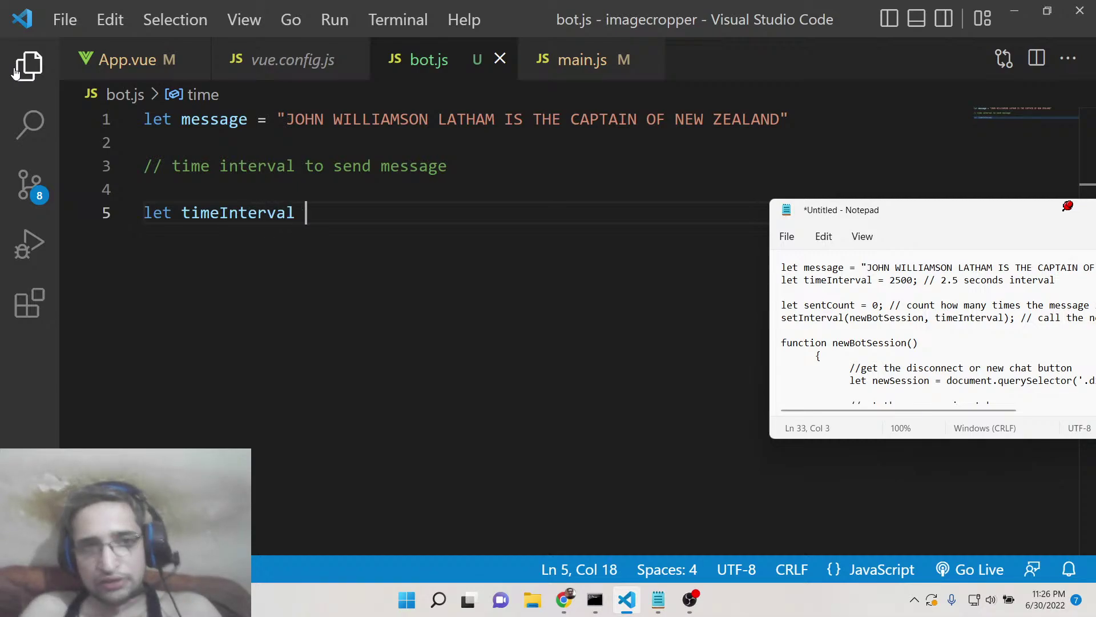
type("= 2500")
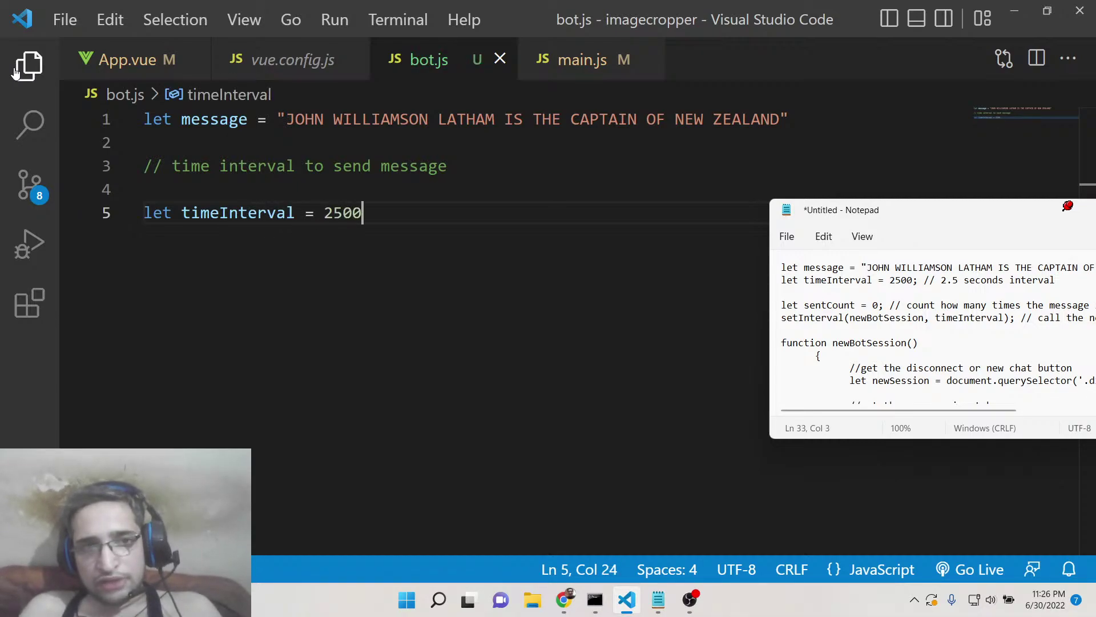
type(" // mi")
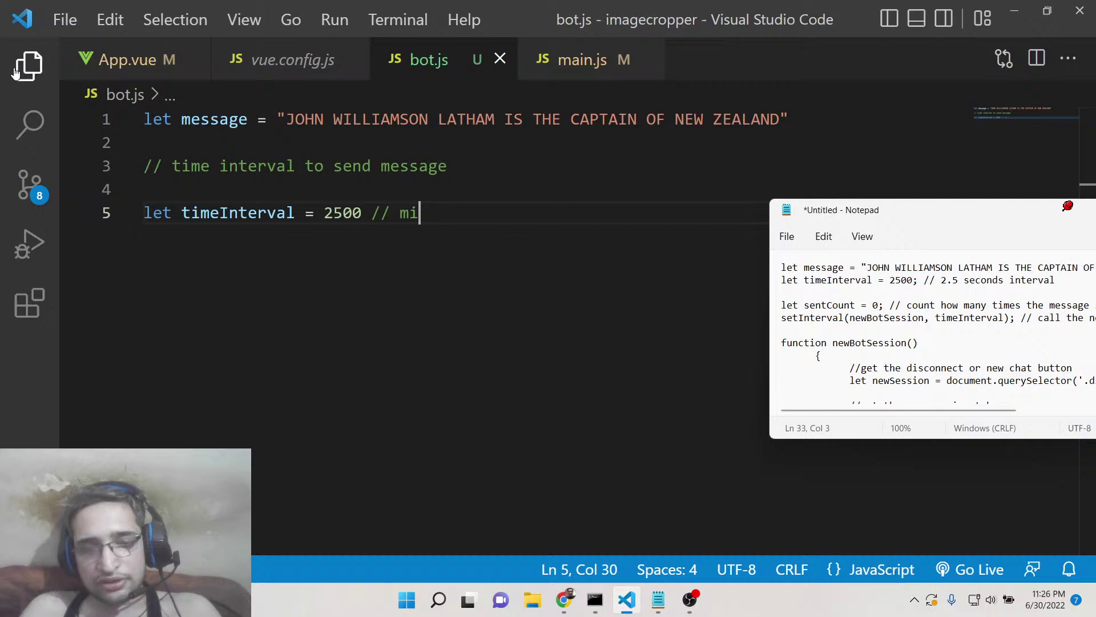
type("lliseconds -")
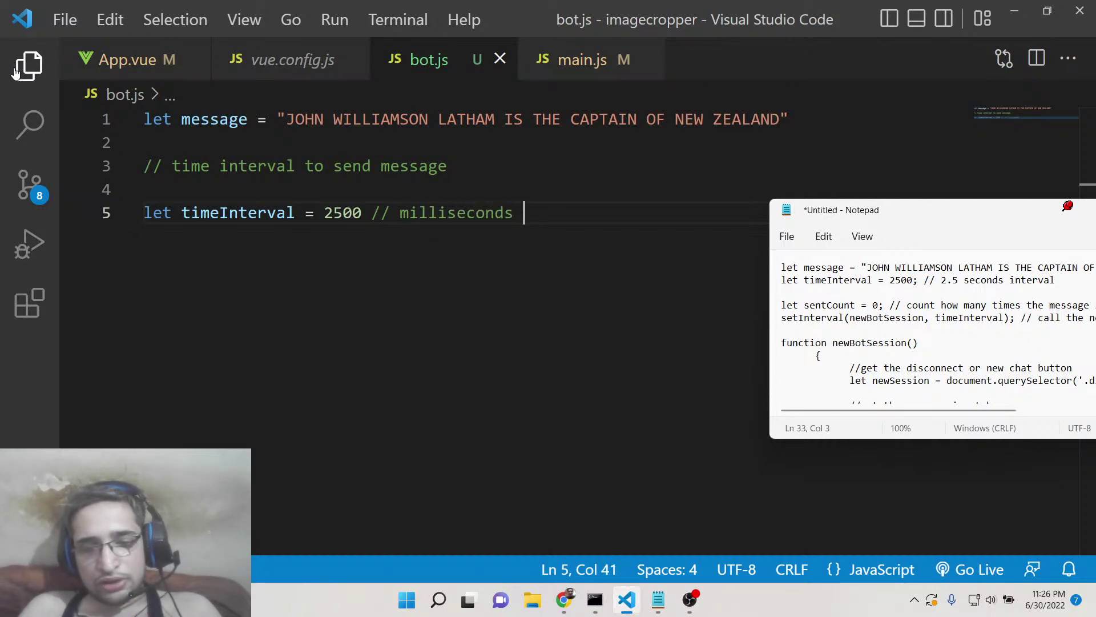
type("> 2.")
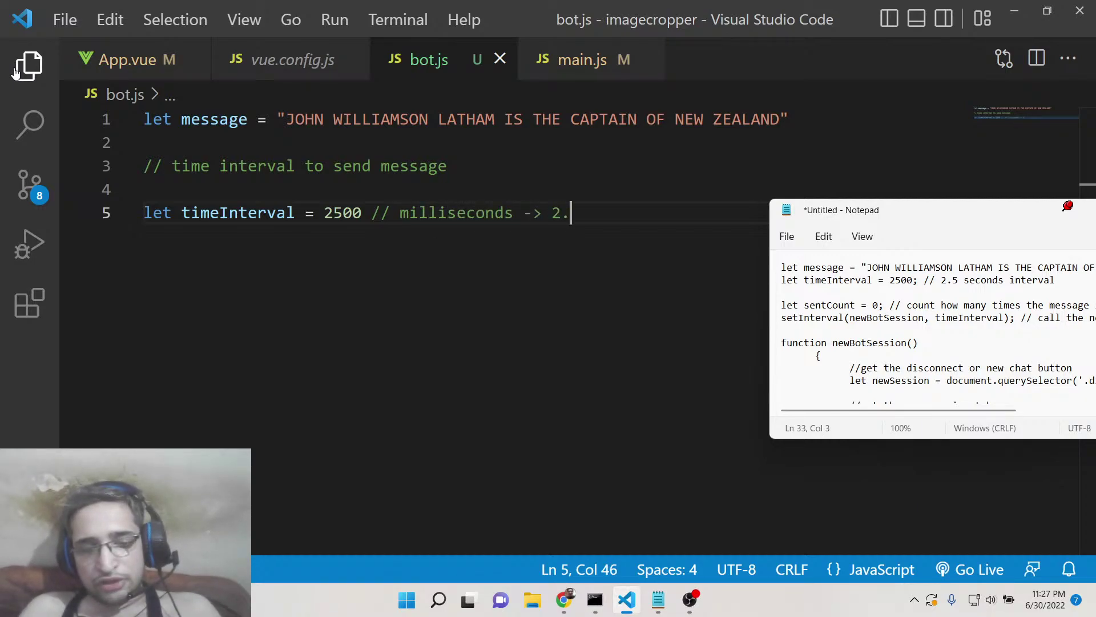
type("5 seconds del")
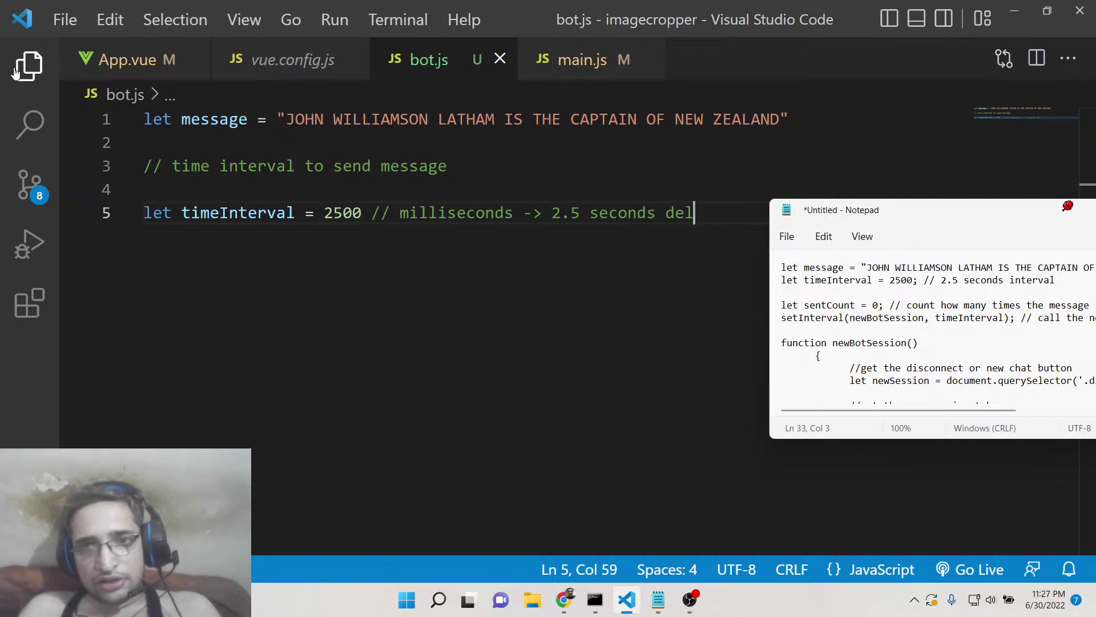
type("ay")
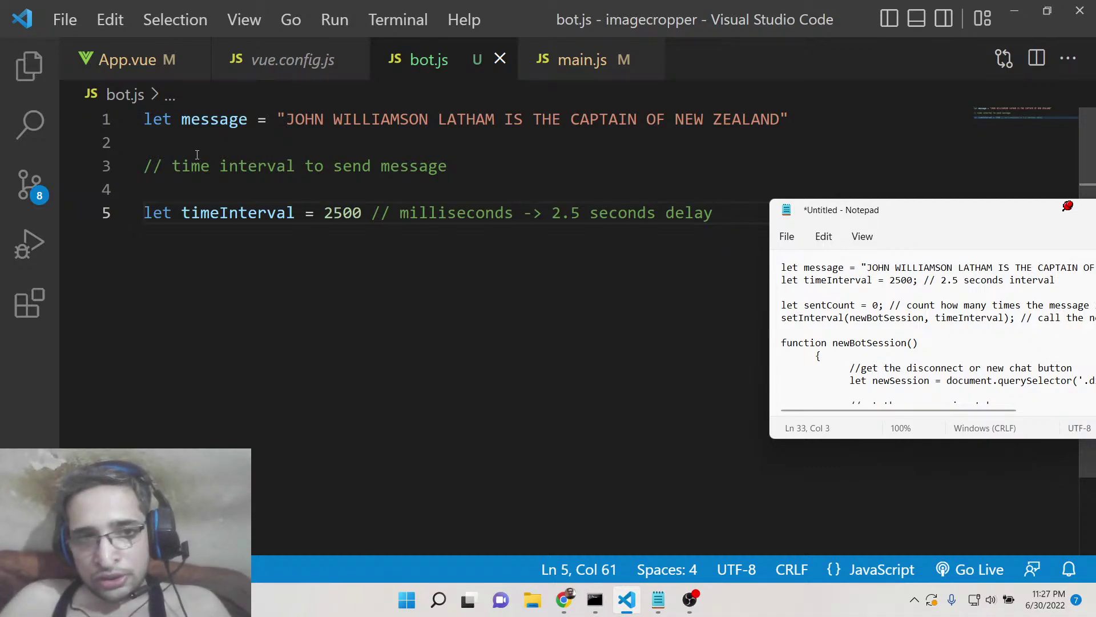
Change timeInterval from 1000 to 2500, commented as a 2.5-second delay.
double_click(343, 212)
type("1000")
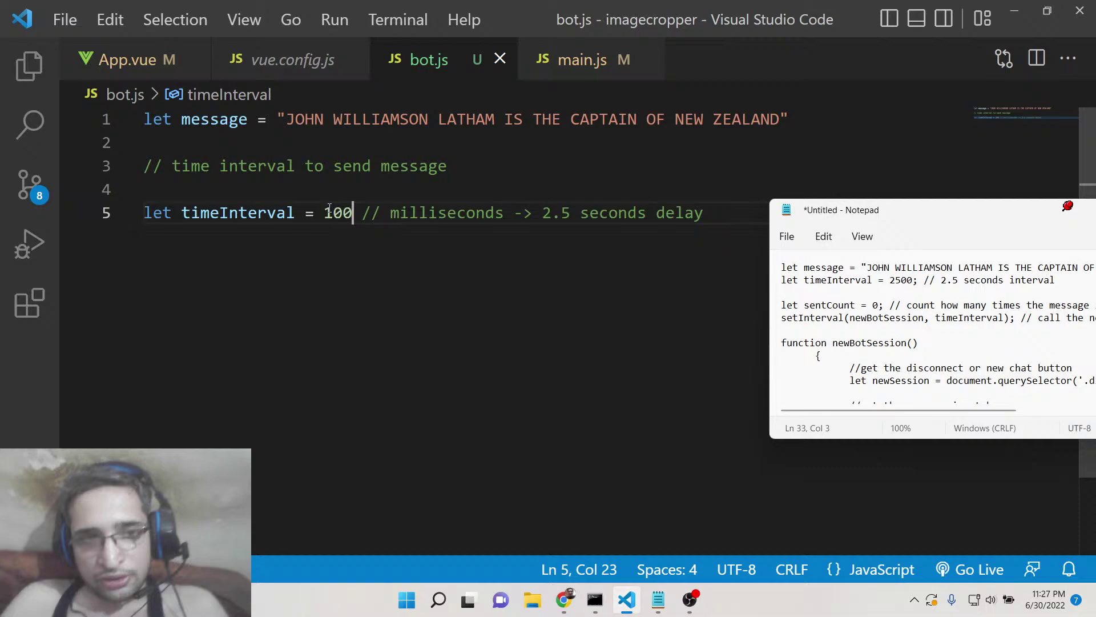
key("BackSpace")
key("BackSpace")
key("BackSpace")
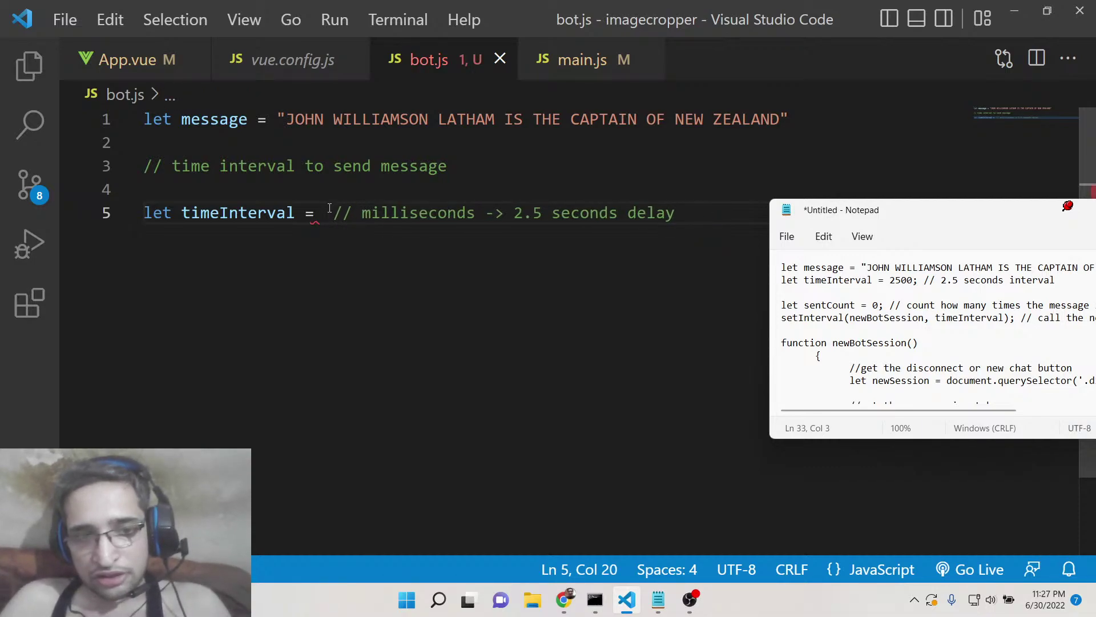
type("2500")
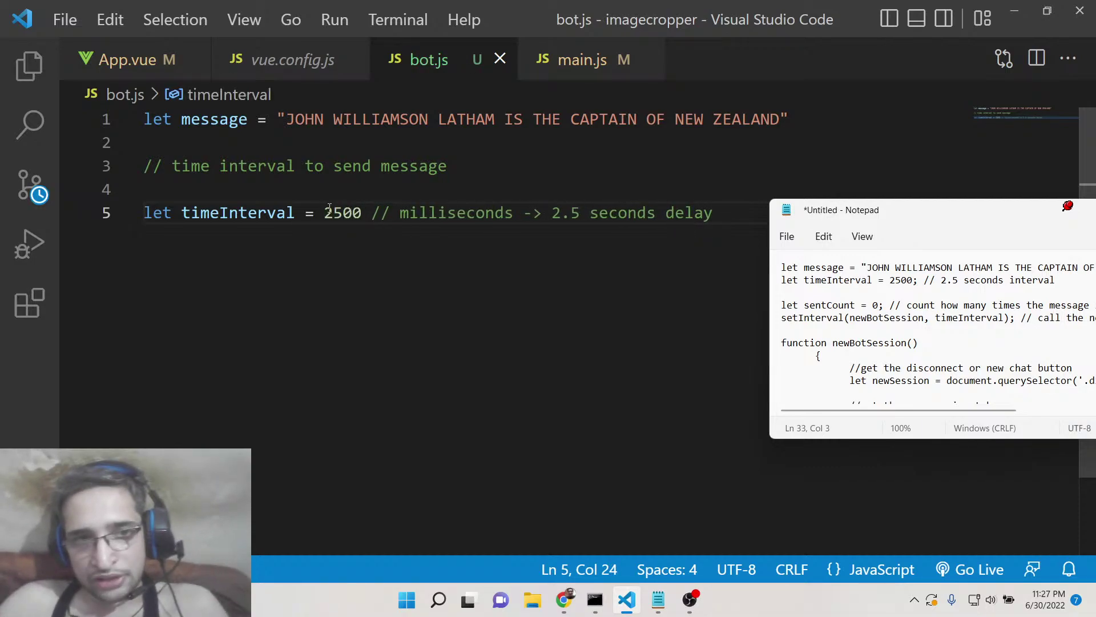
left_click_drag(324, 213, 381, 213)
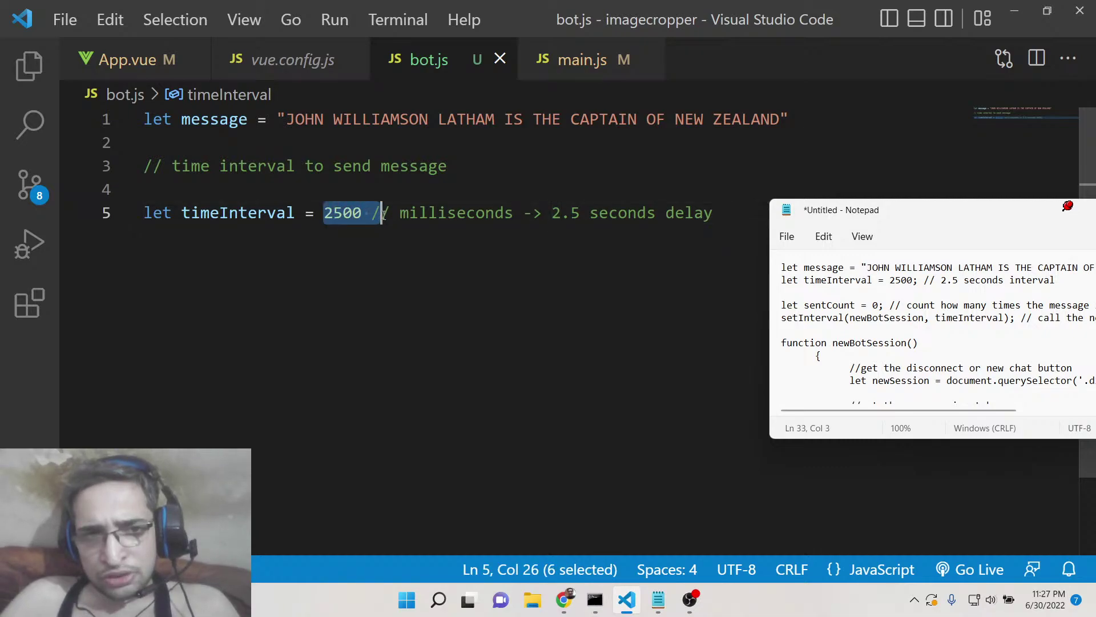
left_click_drag(713, 213, 351, 212)
left_click(324, 213)
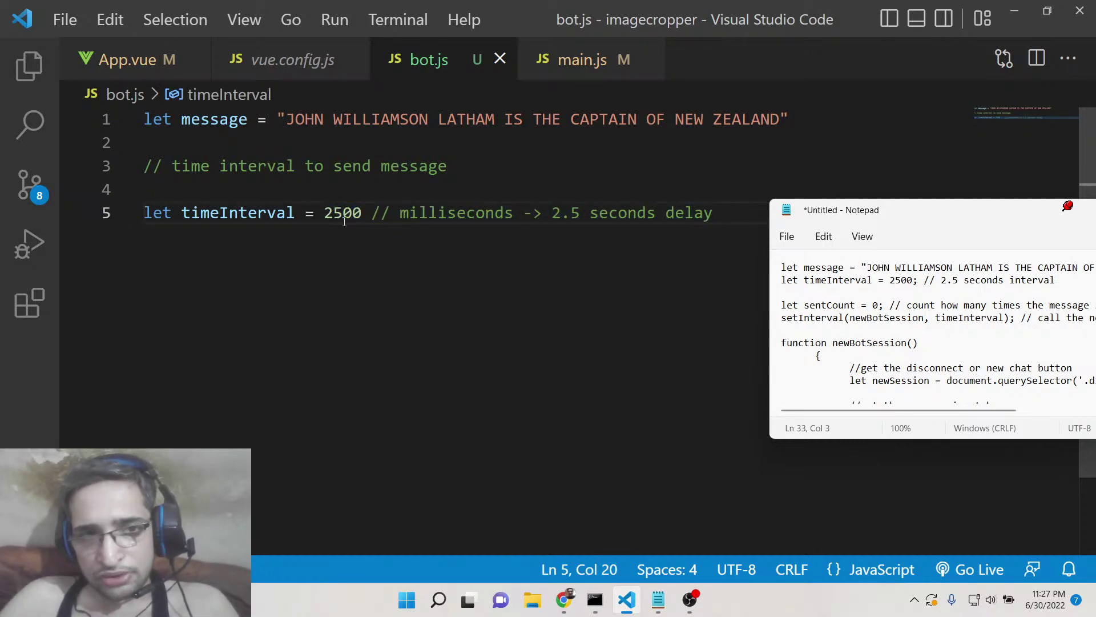
left_click_drag(552, 212, 599, 212)
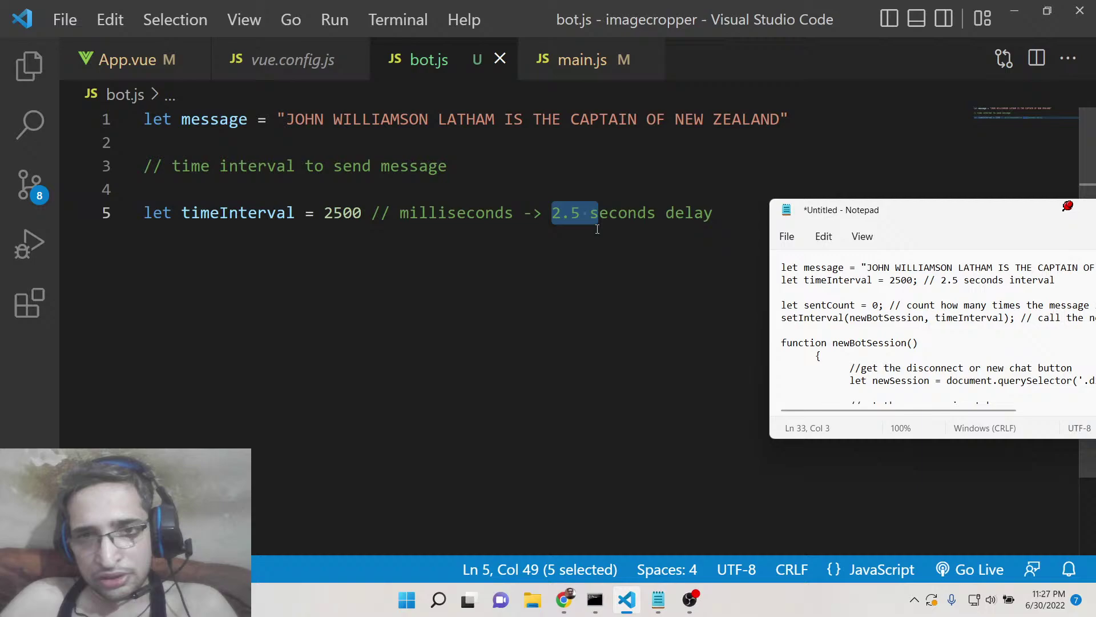
left_click(716, 213)
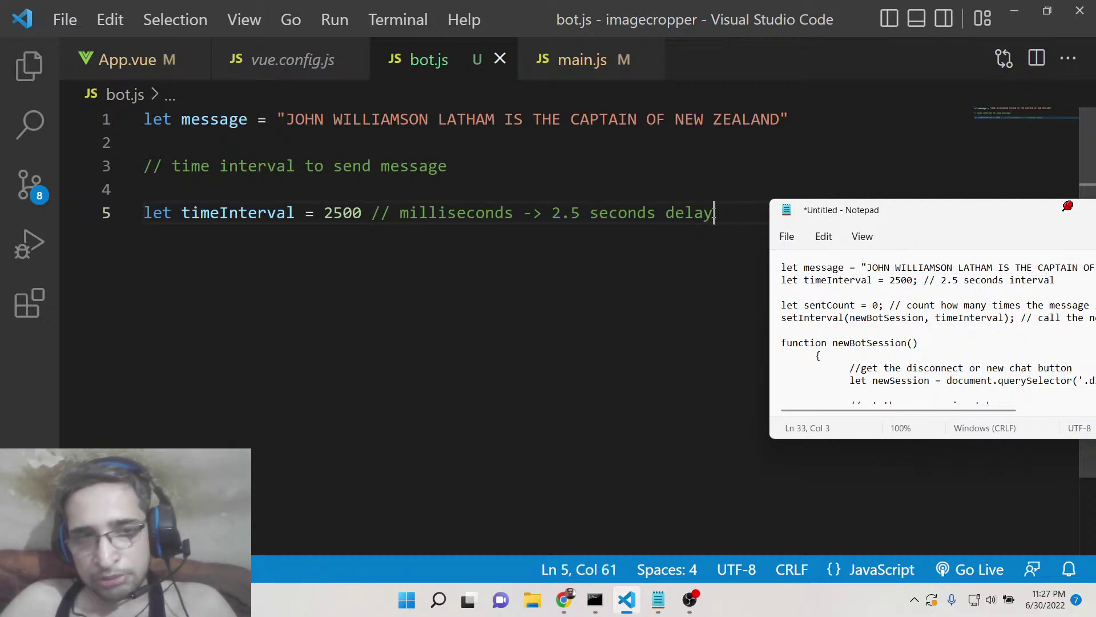
key("Return")
key("Return")
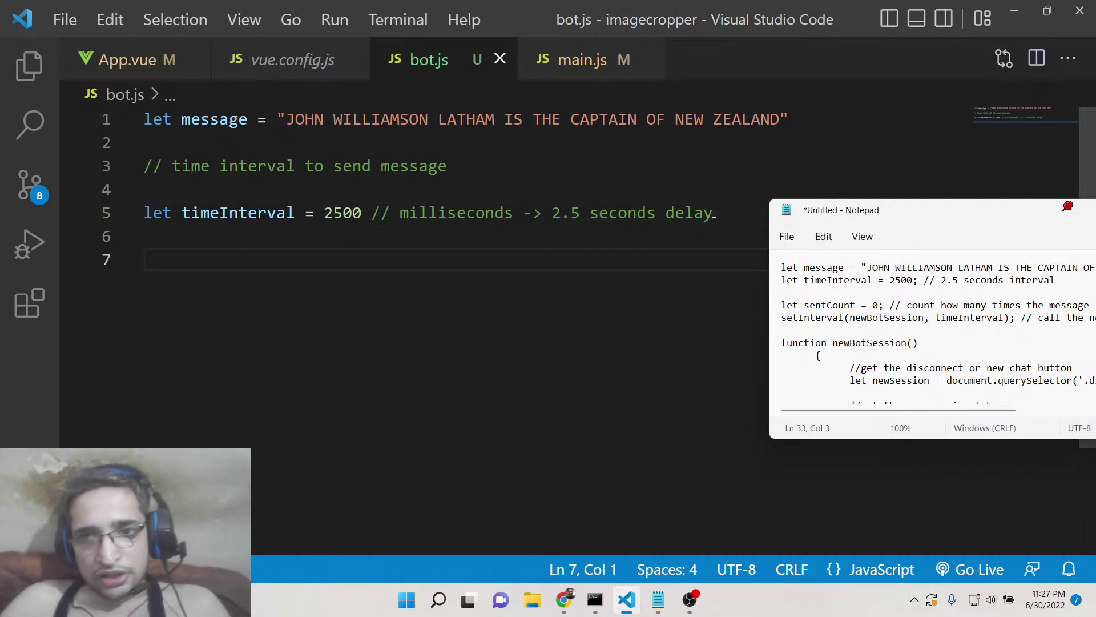
type("let sentCount")
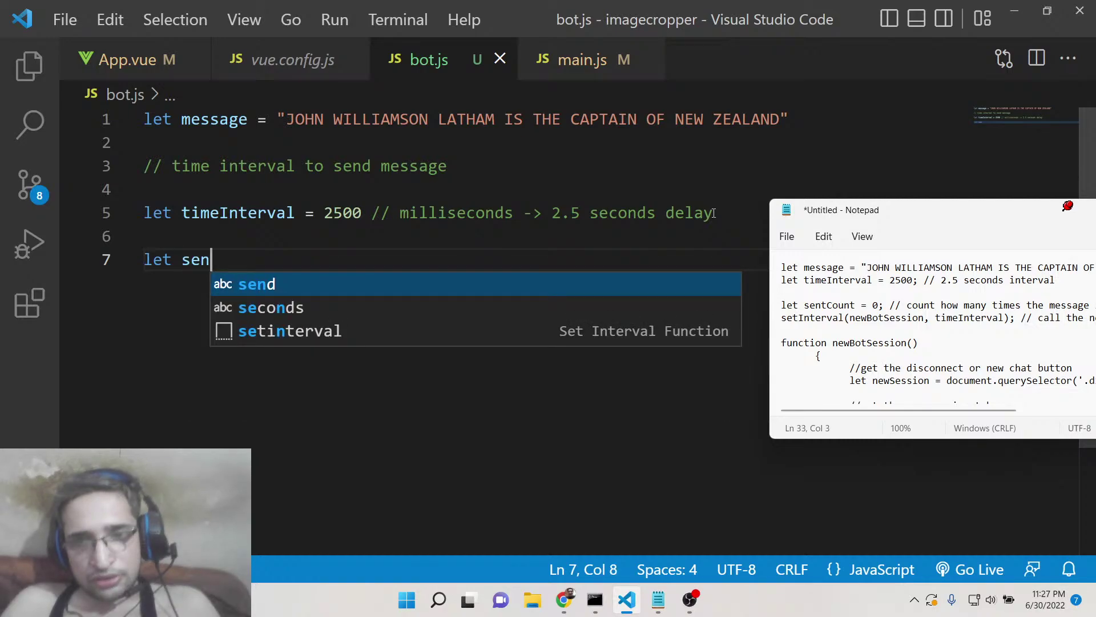
type(" = ")
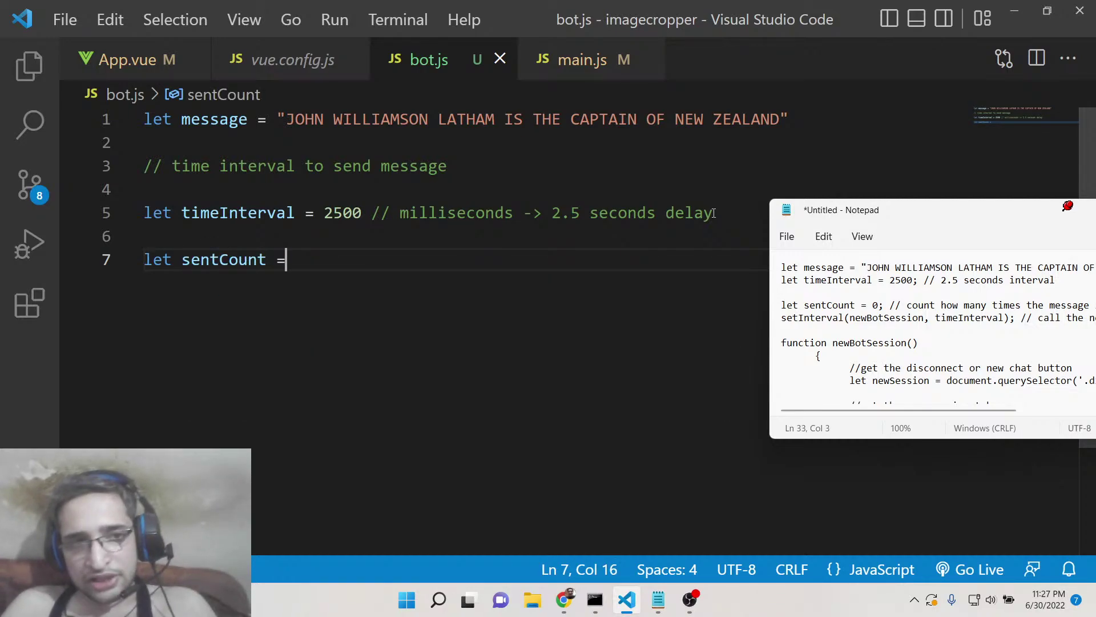
type("0")
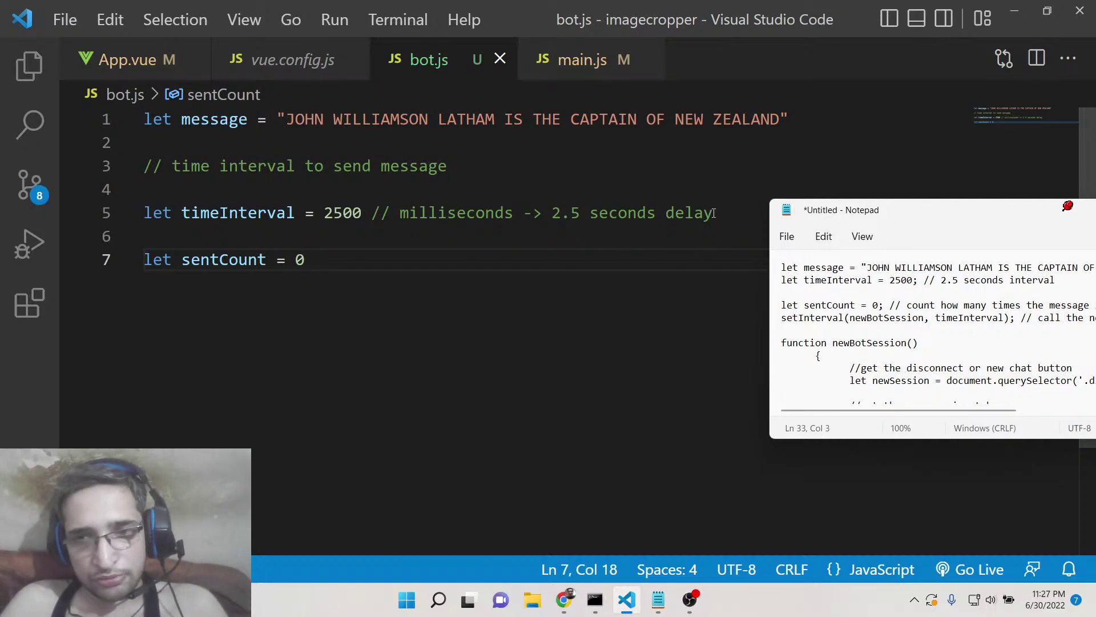
Declare sentCount = 0 and add setInterval(newBotSession, timeInterval) below it.
key("Return")
key("Return")
type("se")
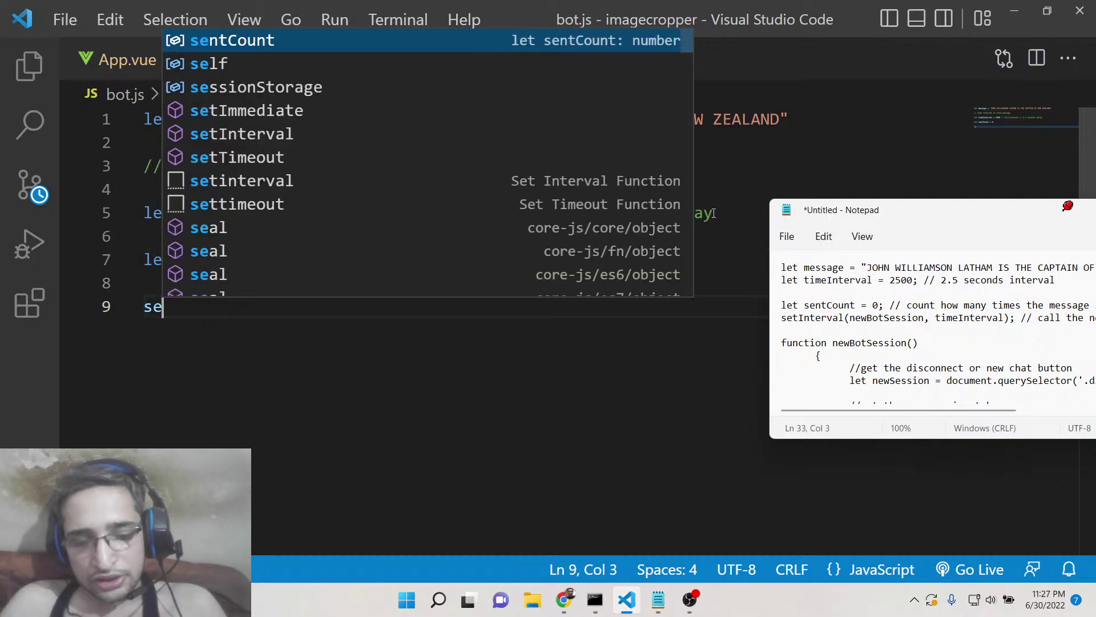
type("tInter")
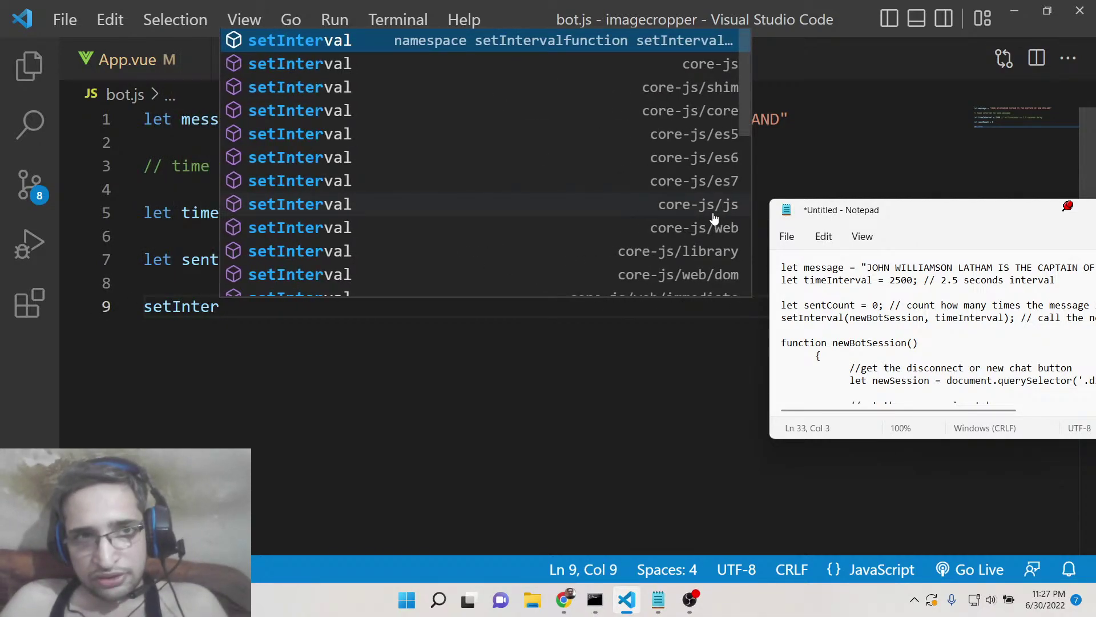
key("Tab")
type("(")
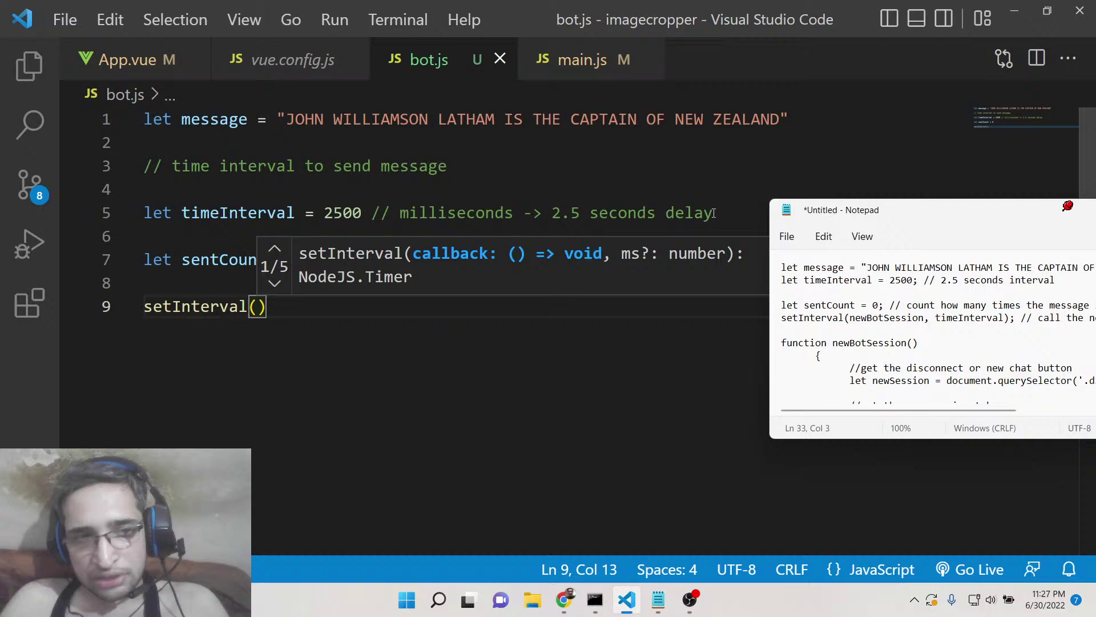
type("new")
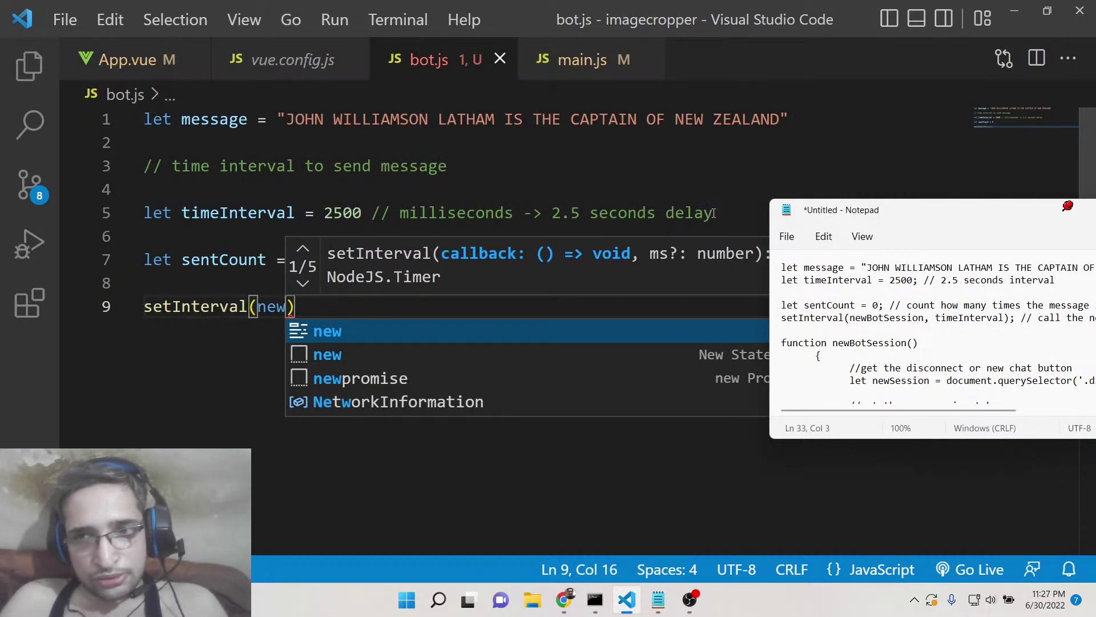
type("BotS")
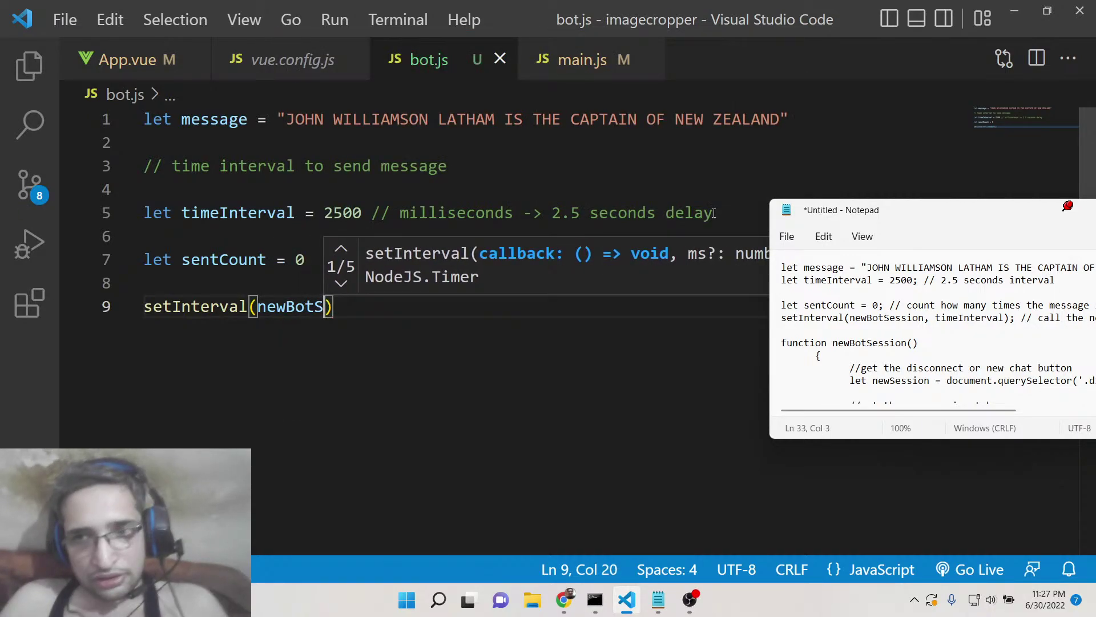
type("ession,")
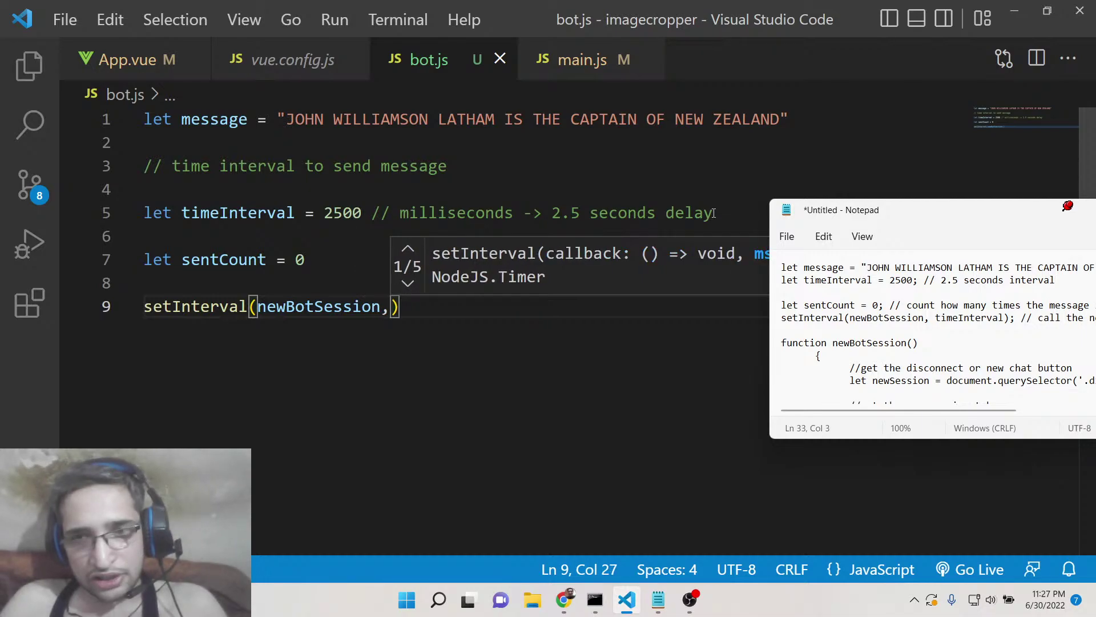
type("time")
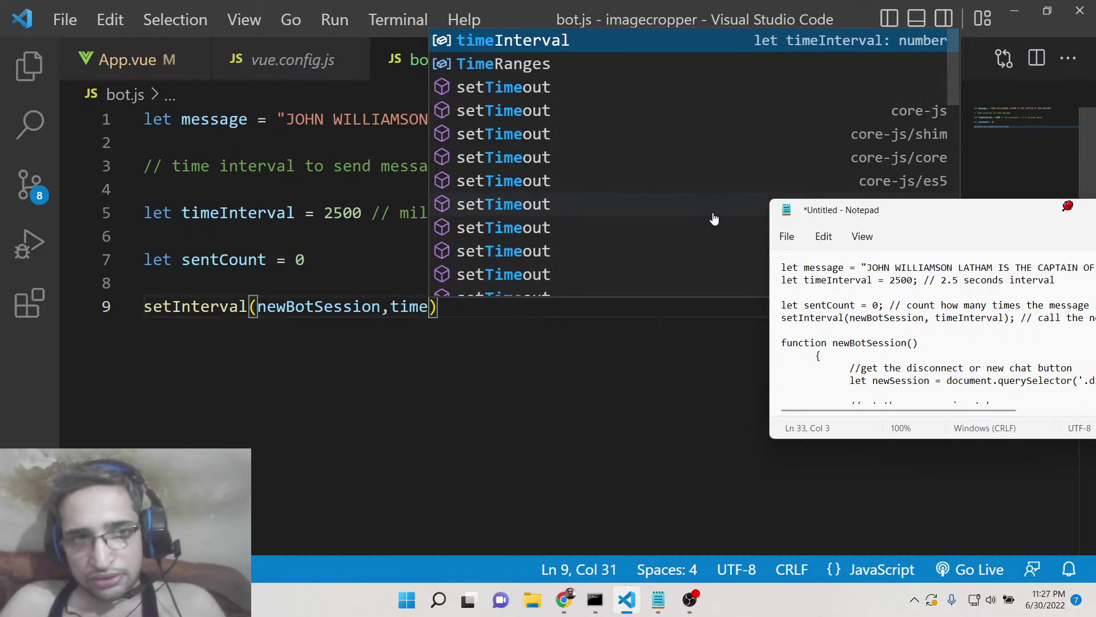
key("Tab")
type(")")
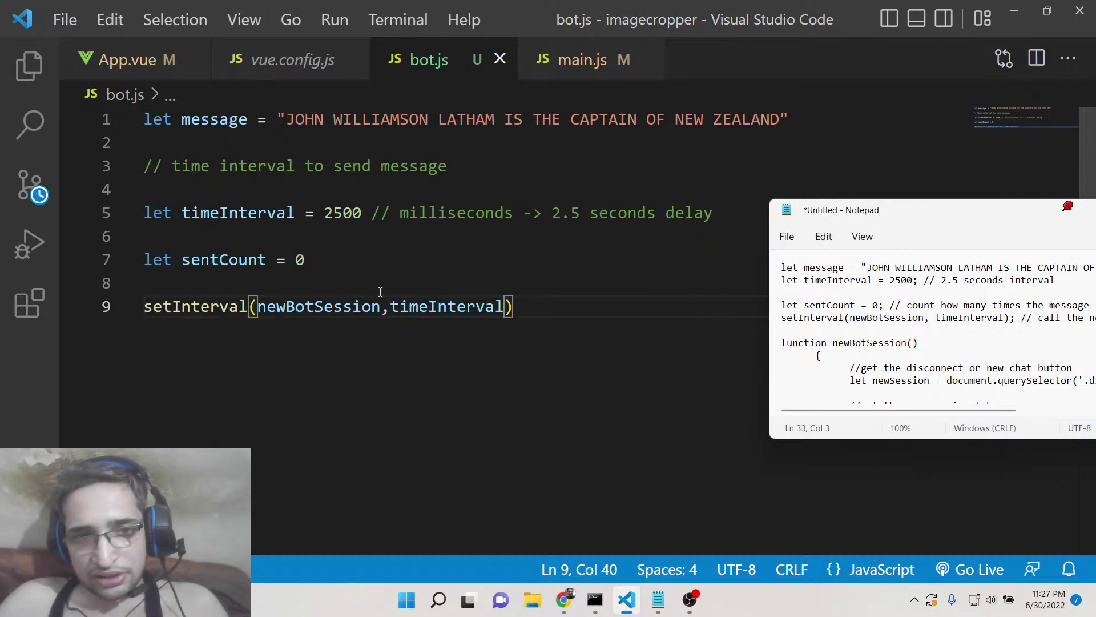
double_click(358, 304)
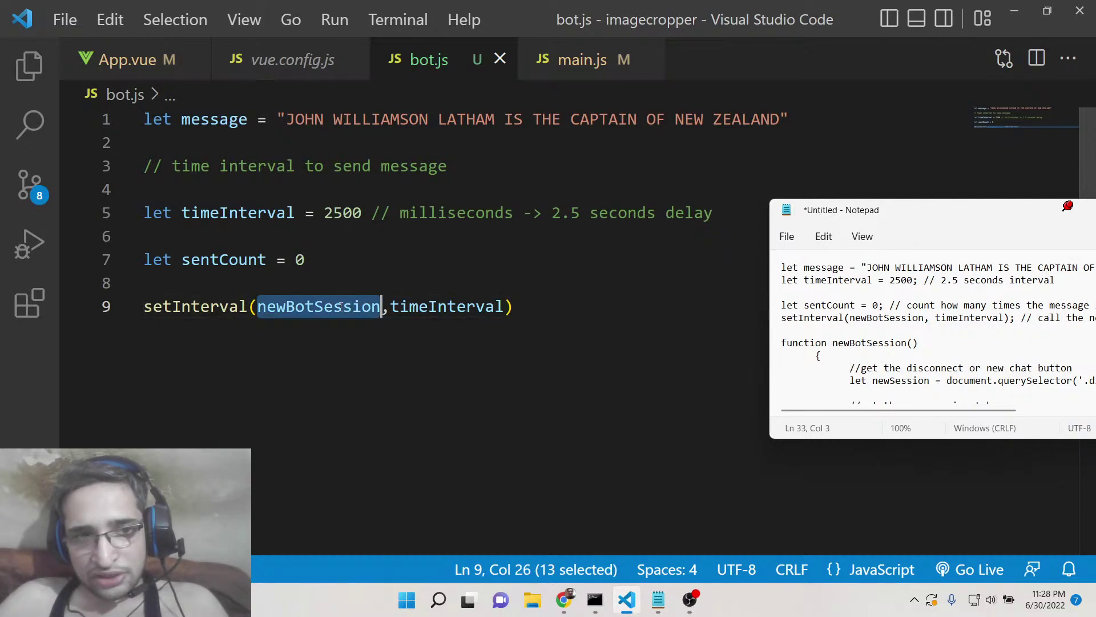
left_click(298, 343)
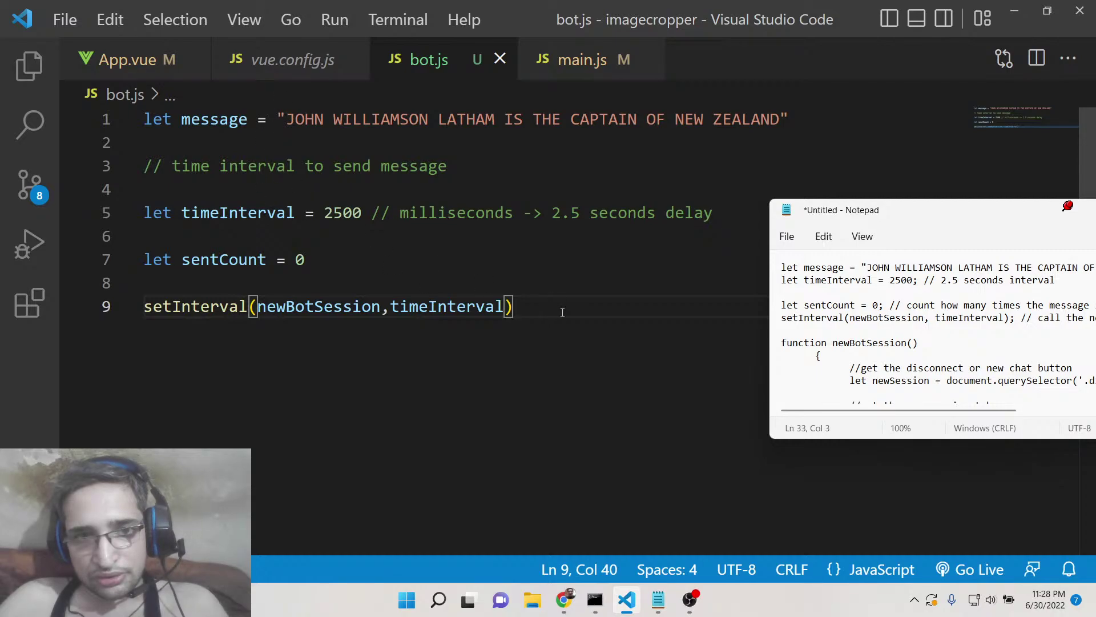
Start the newBotSession() function body with a comment line.
key("Return")
key("Return")
type("func")
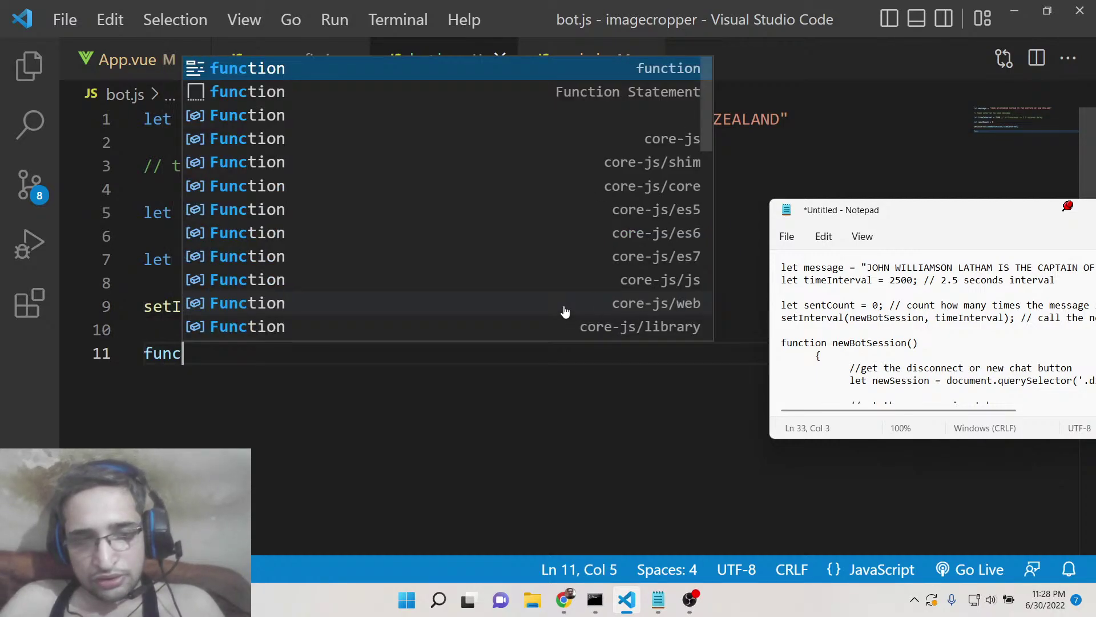
type("tion new")
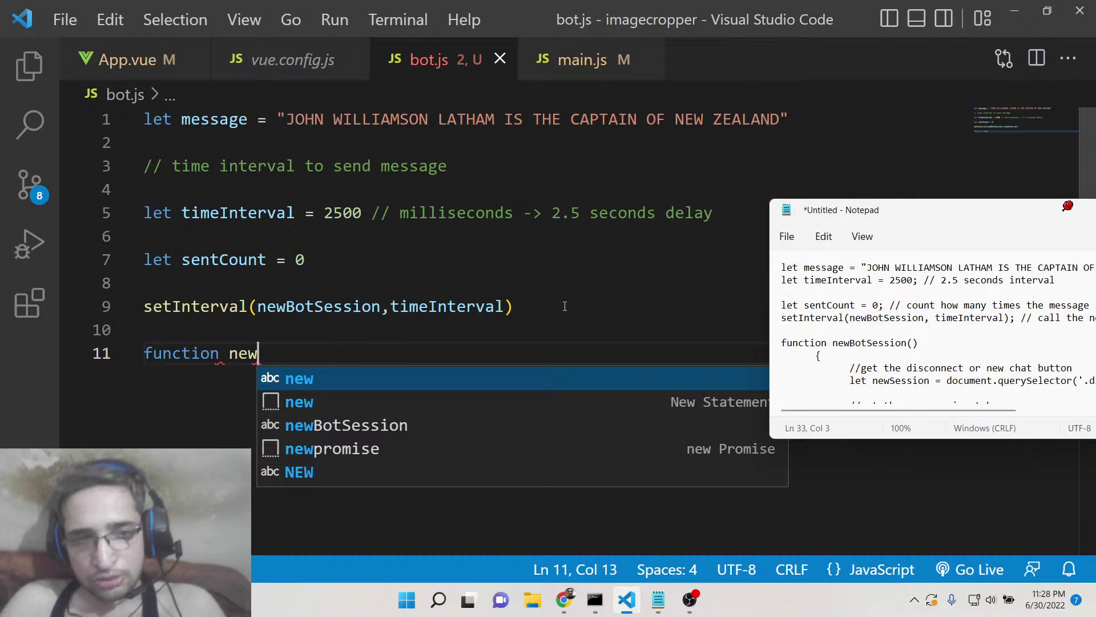
key("Down")
key("Down")
key("Return")
type("()")
key("Right")
type("{")
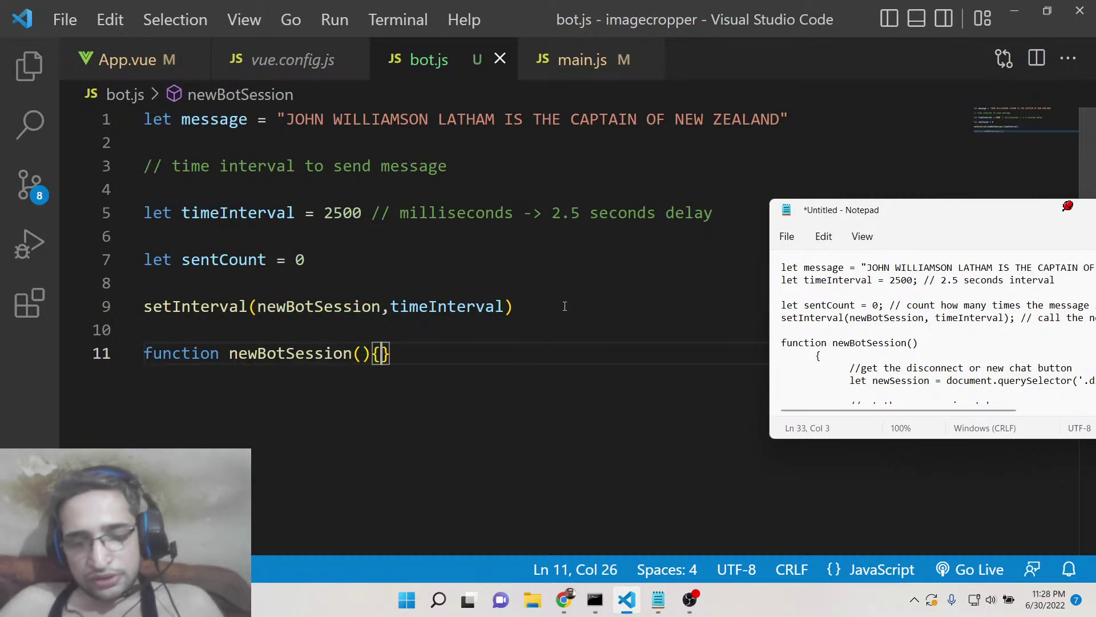
key("Return")
type("// send me")
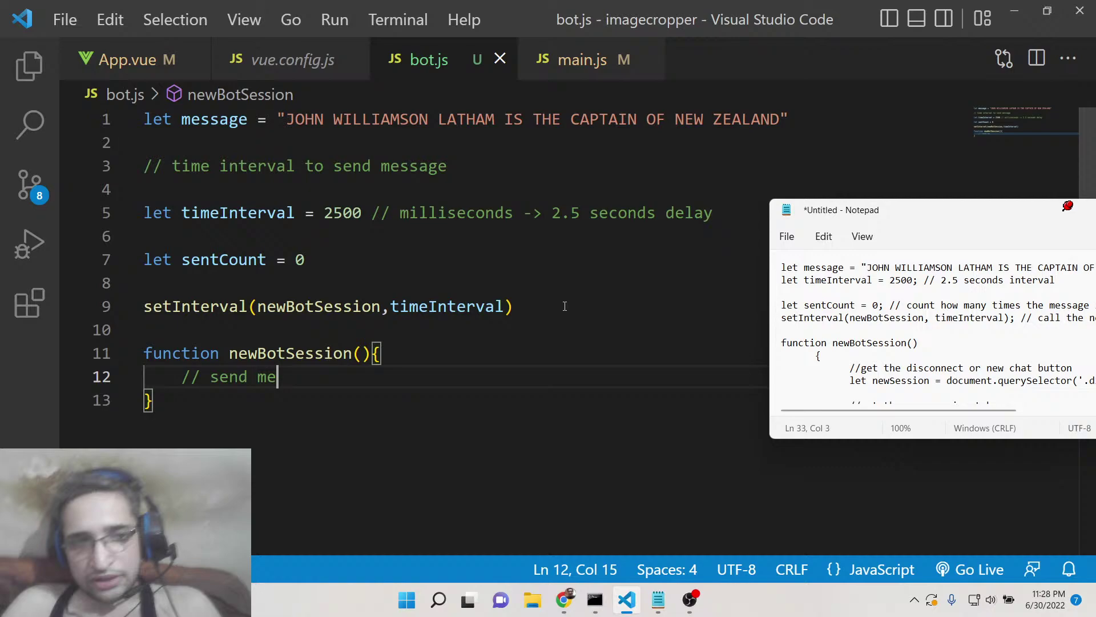
type("ssages after ")
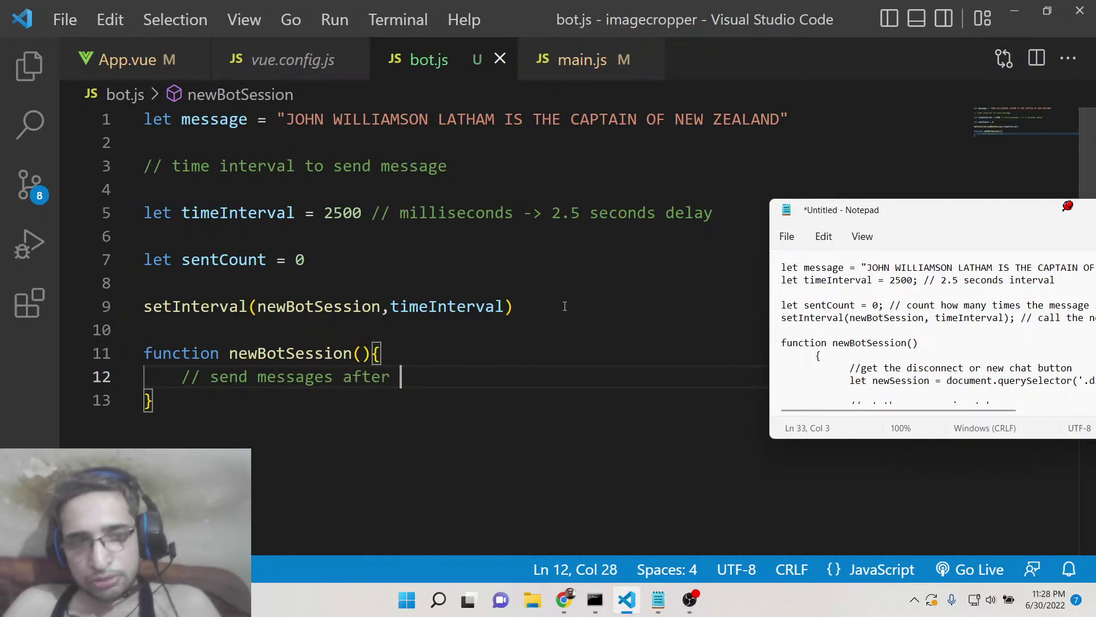
type("2.5 seco")
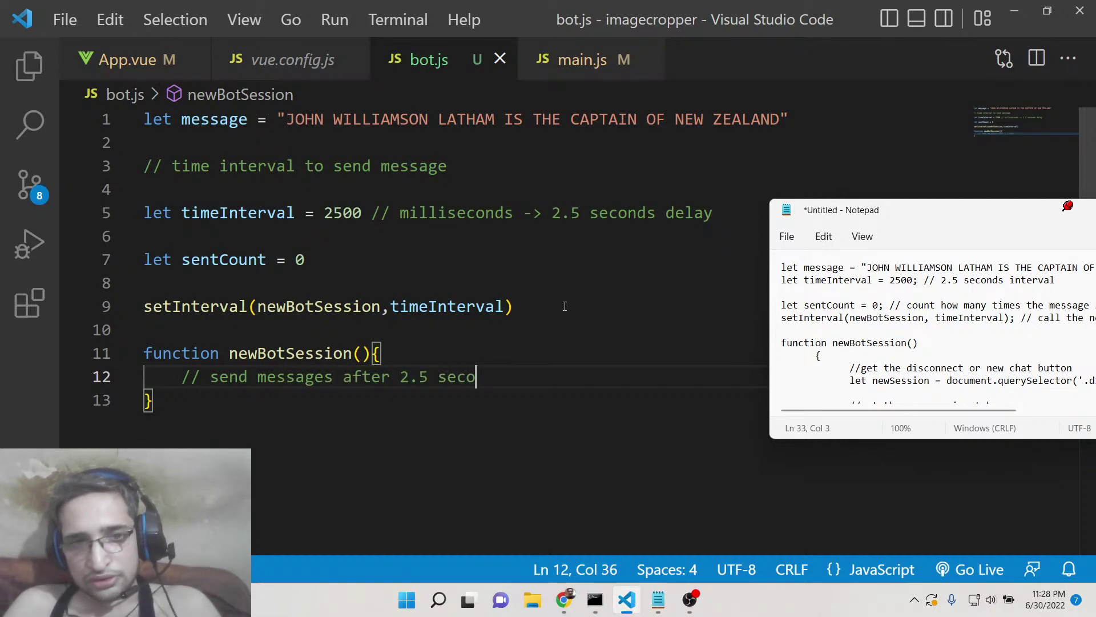
type("nds to omegle use")
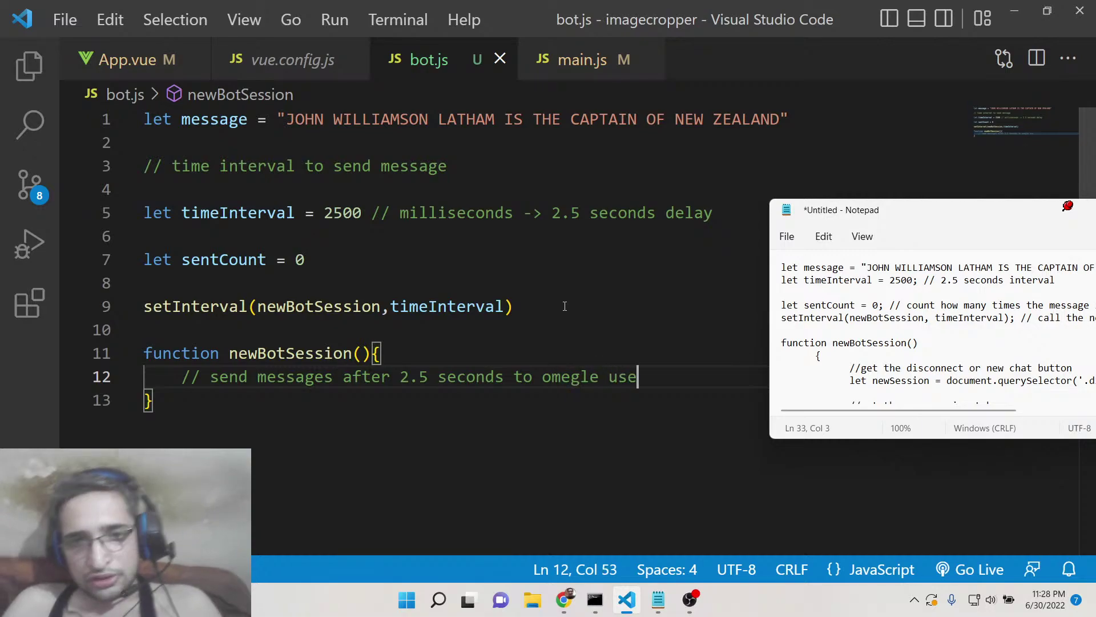
type("r")
key("Return")
key("Return")
scroll(509, 198, "down", 3)
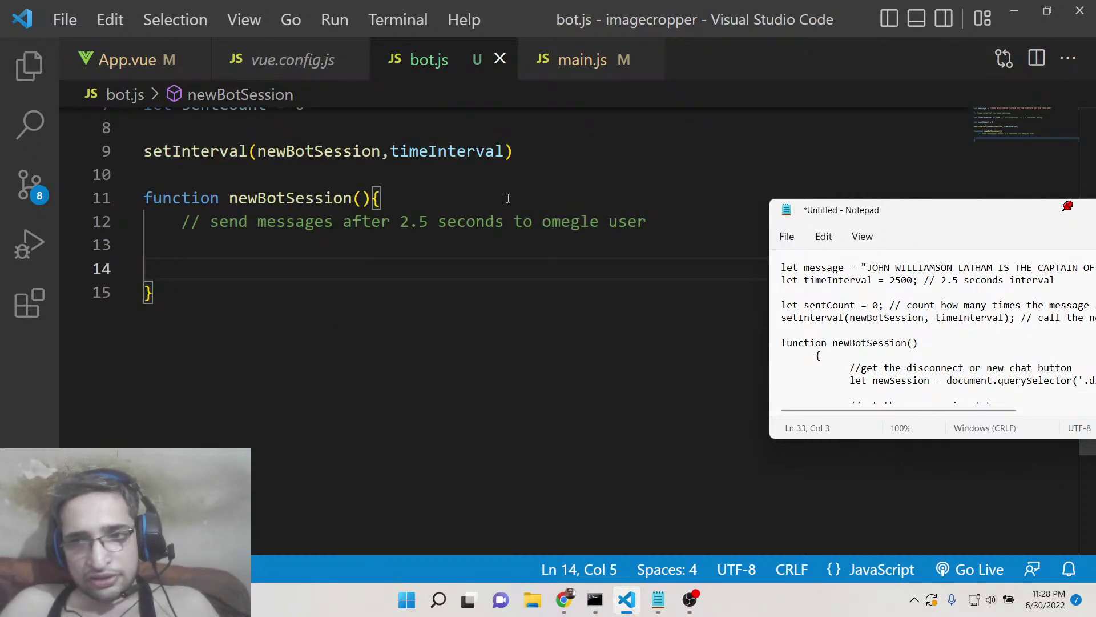
type("let ne")
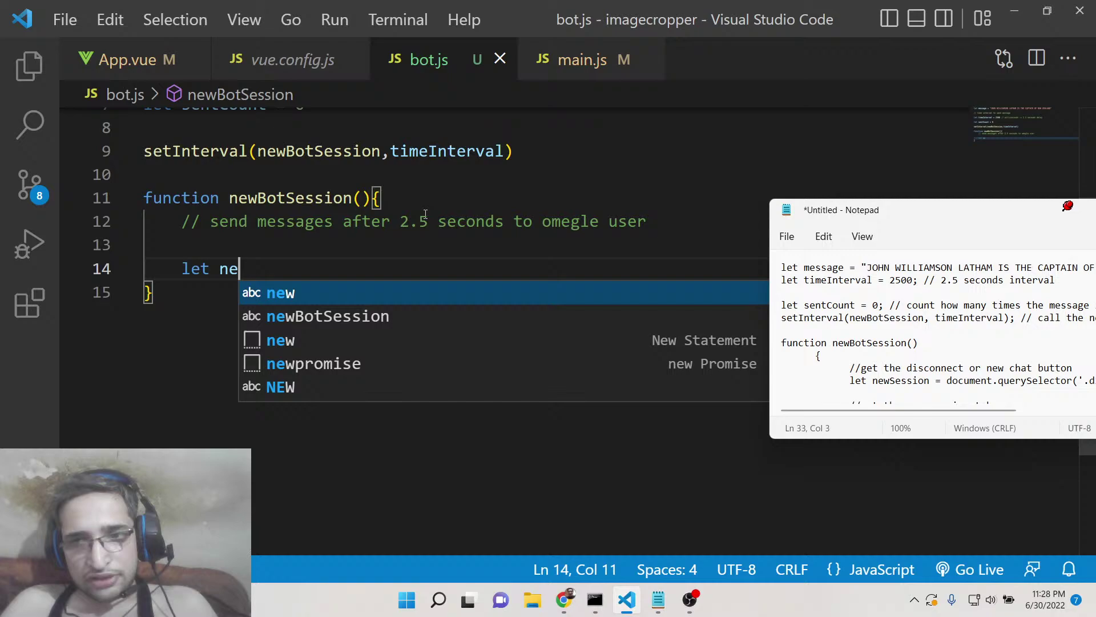
type("wSessio")
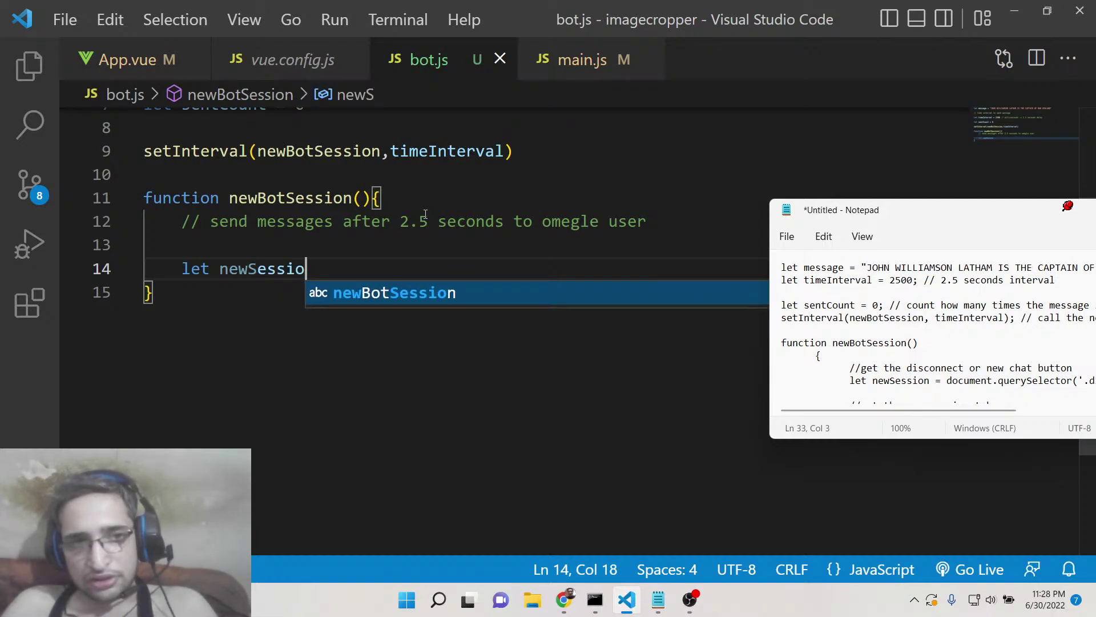
type("n = document.q")
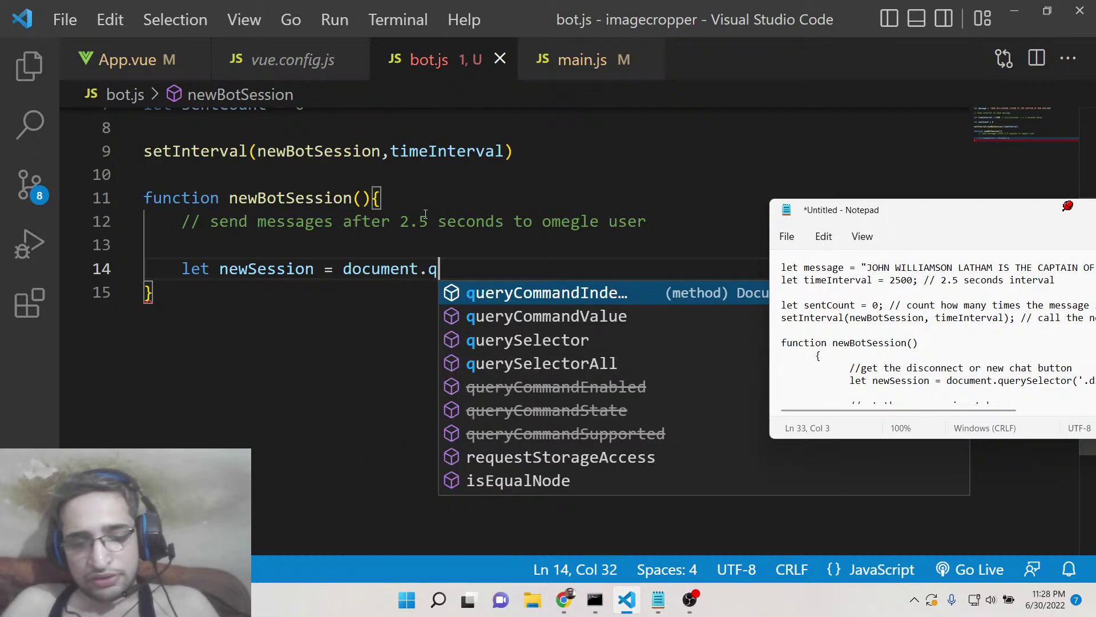
type("uerySe")
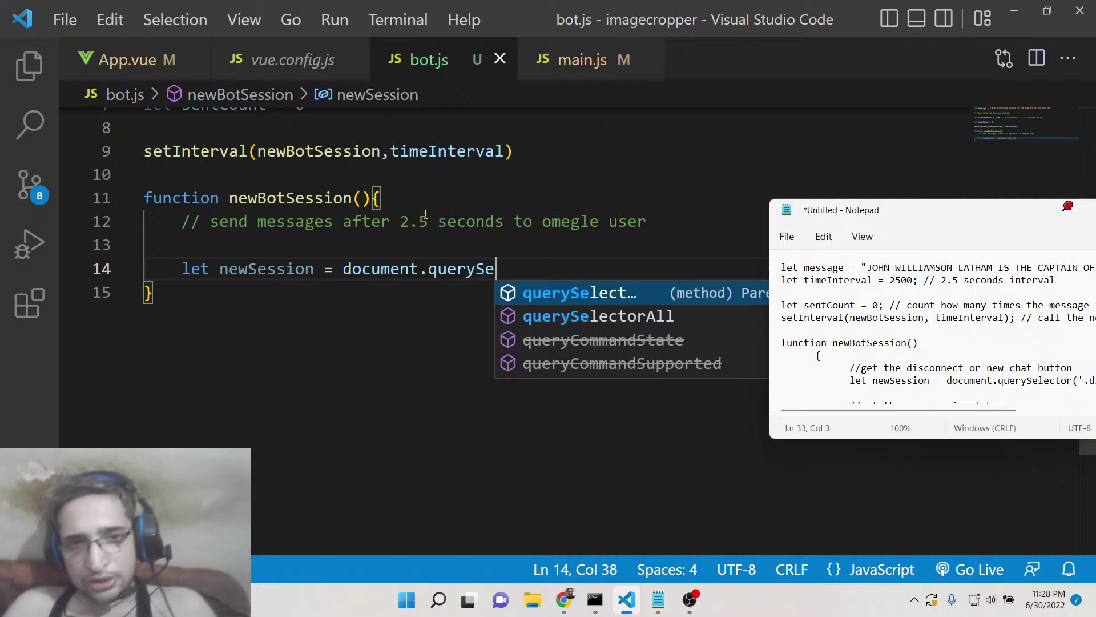
type("lector('")
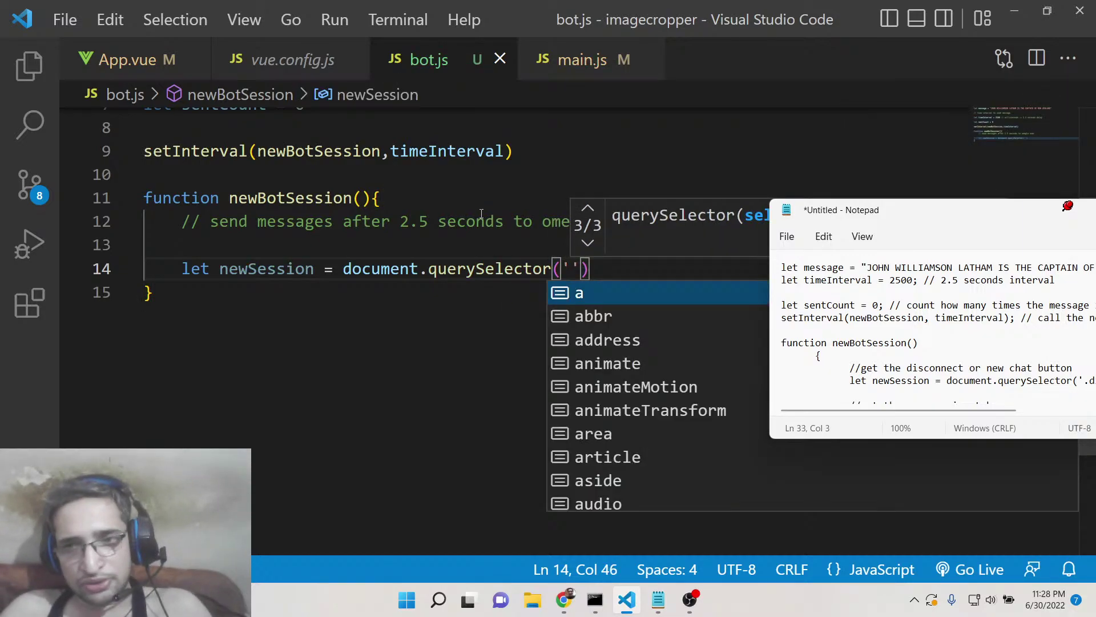
Set newSession to document.querySelector('.disconnectbtn') inside the function.
left_click_drag(885, 215, 826, 217)
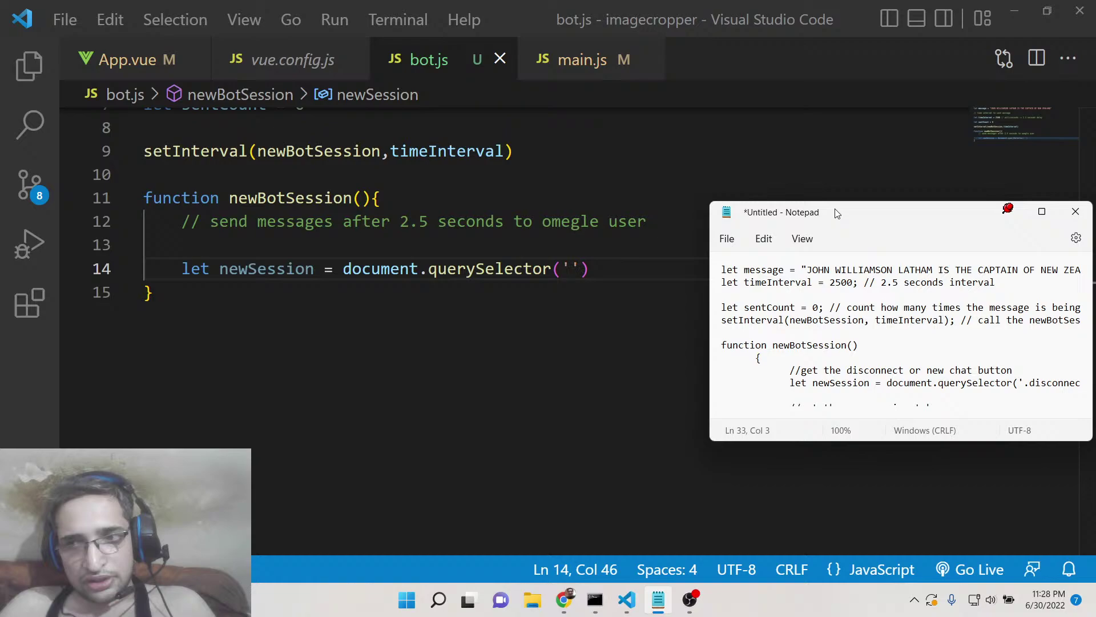
left_click_drag(845, 415, 889, 418)
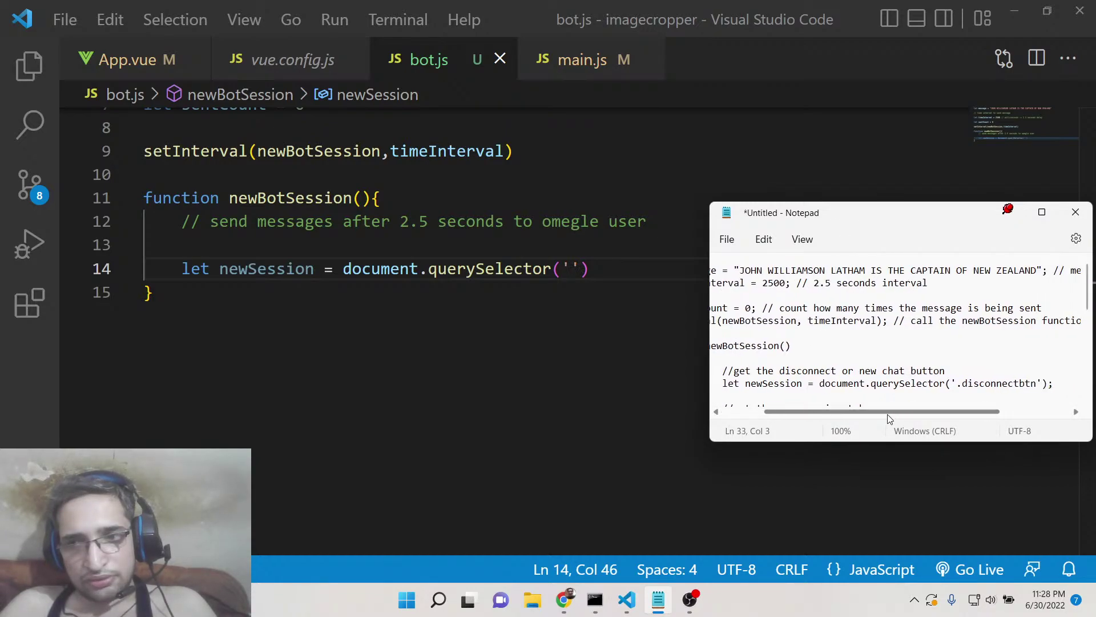
left_click_drag(850, 214, 889, 211)
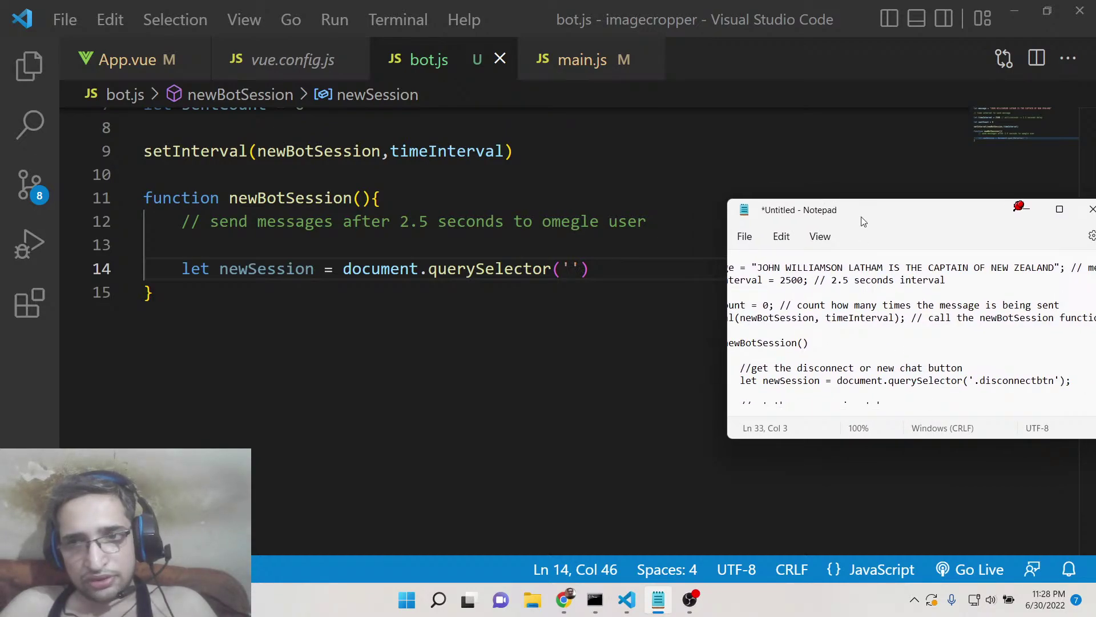
left_click(568, 269)
type(".disconne")
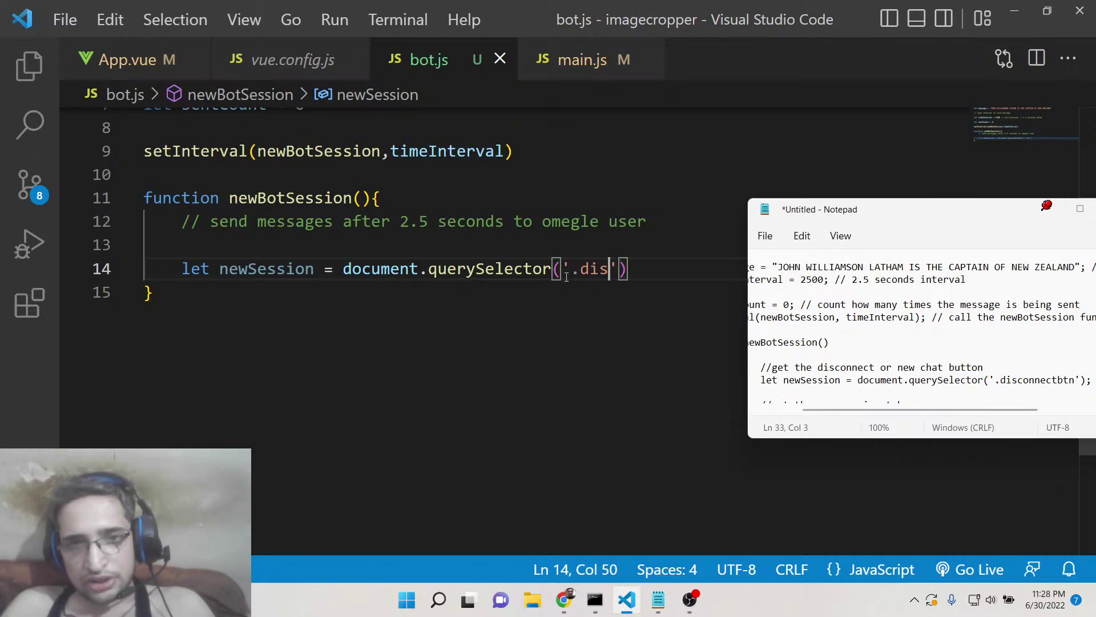
type("ct by")
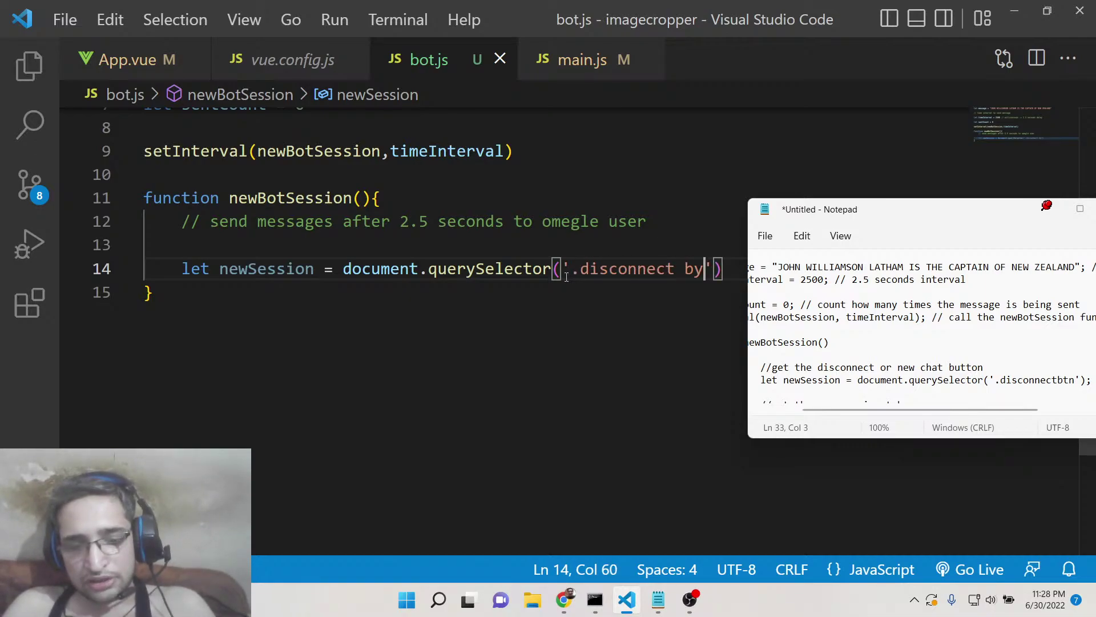
key("BackSpace")
key("BackSpace")
key("BackSpace")
type("btn")
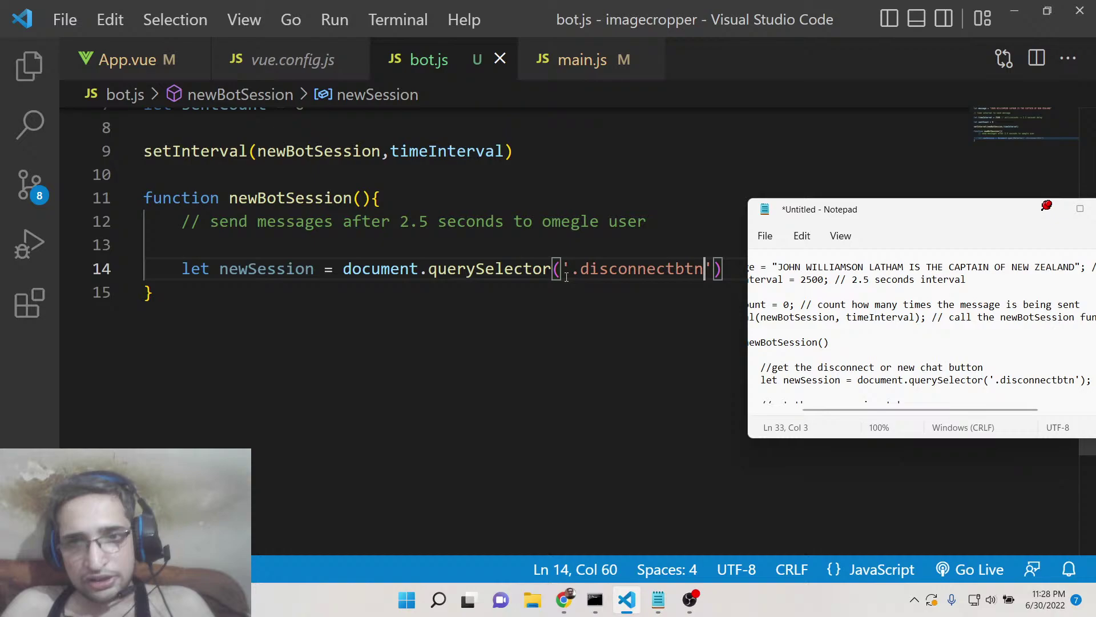
Inspect Omegle's New chat button to reveal button.disconnectbtn in DevTools.
left_click(564, 600)
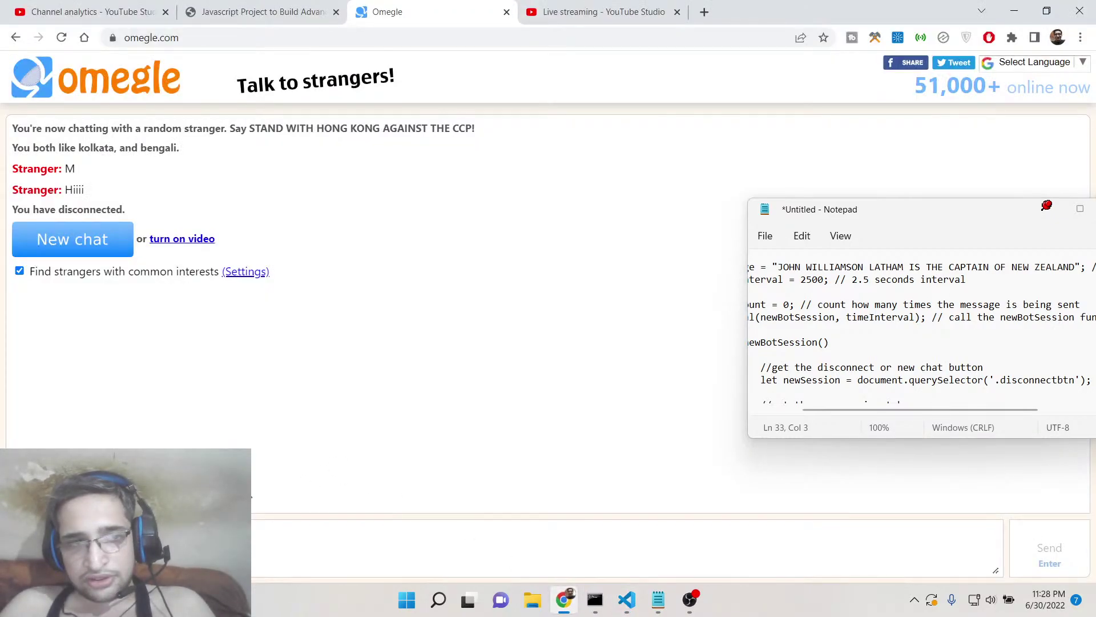
right_click(49, 263)
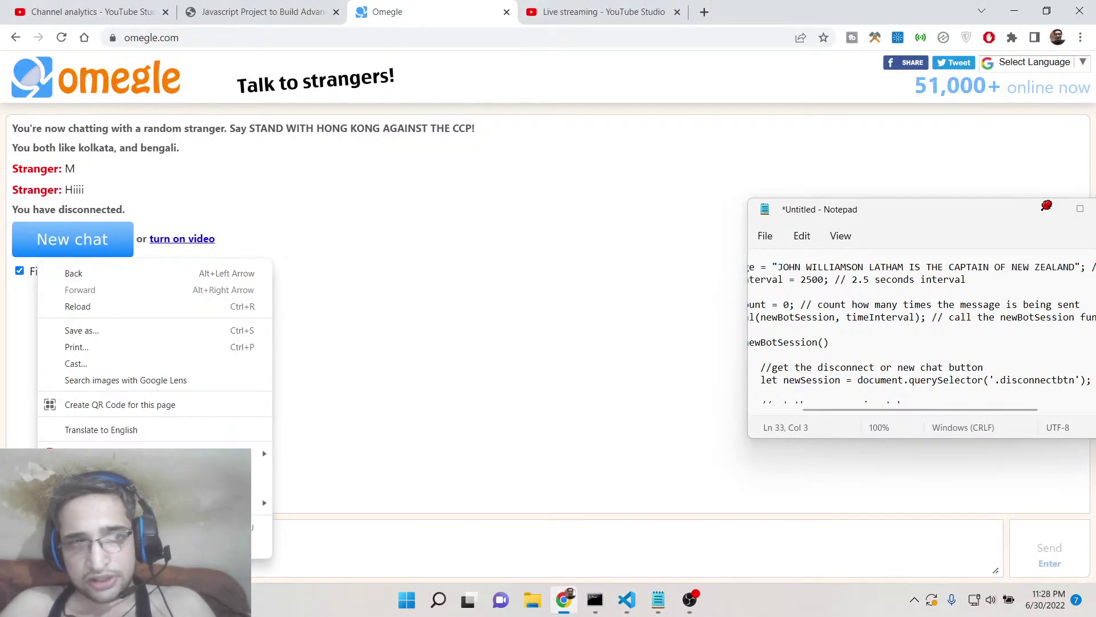
left_click(73, 434)
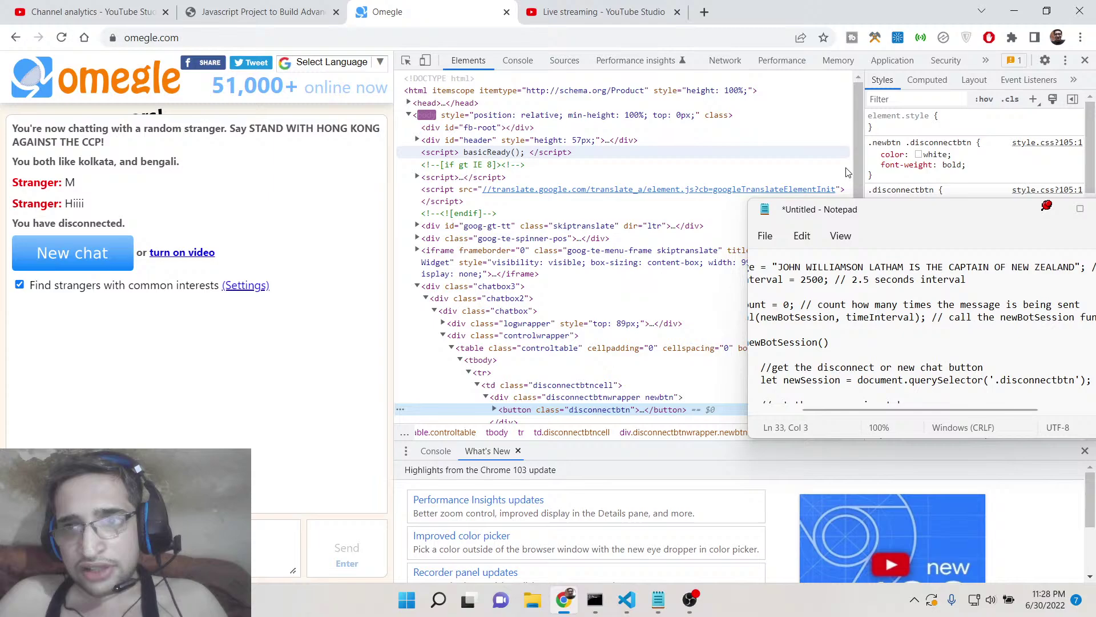
mouse_move(921, 154)
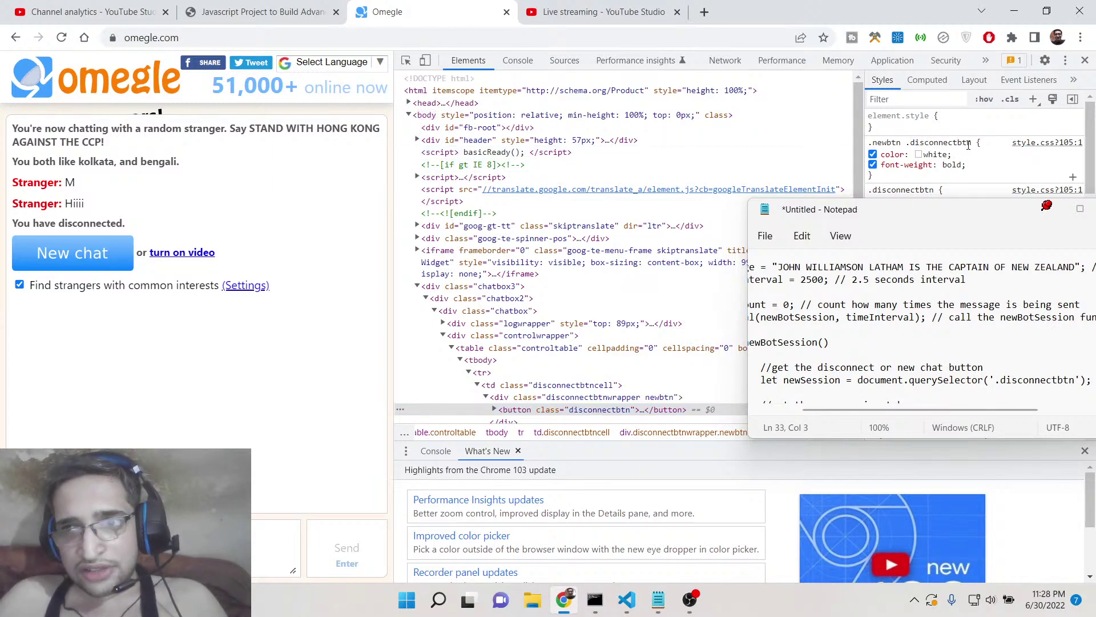
Add let messageBox = document.querySelector('') on line 16 inside newBotSession.
left_click(627, 599)
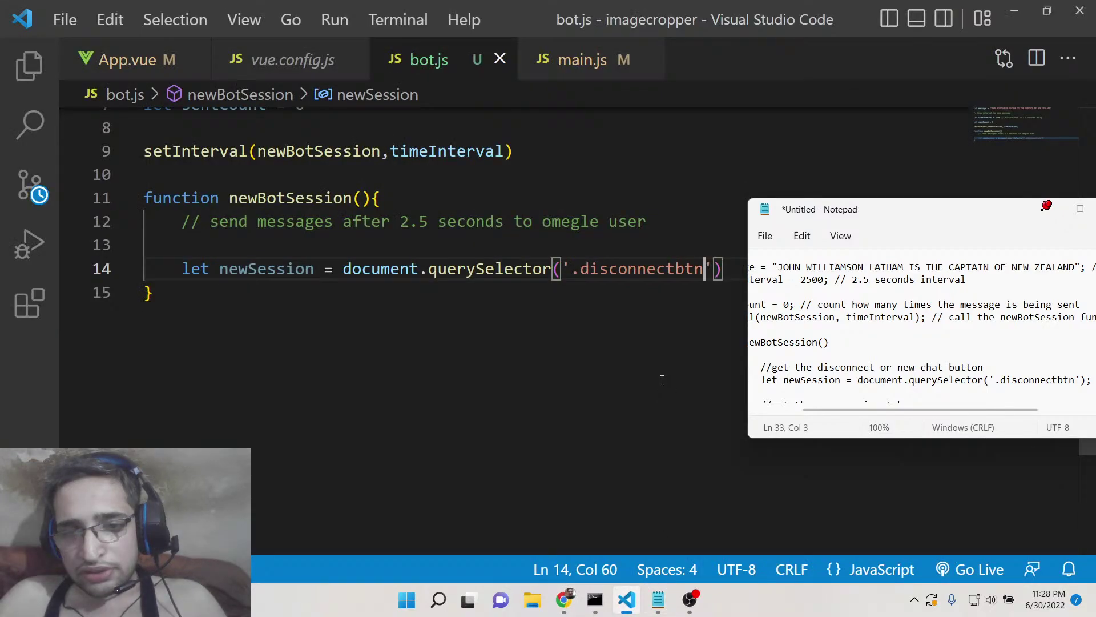
key("Return")
key("Return")
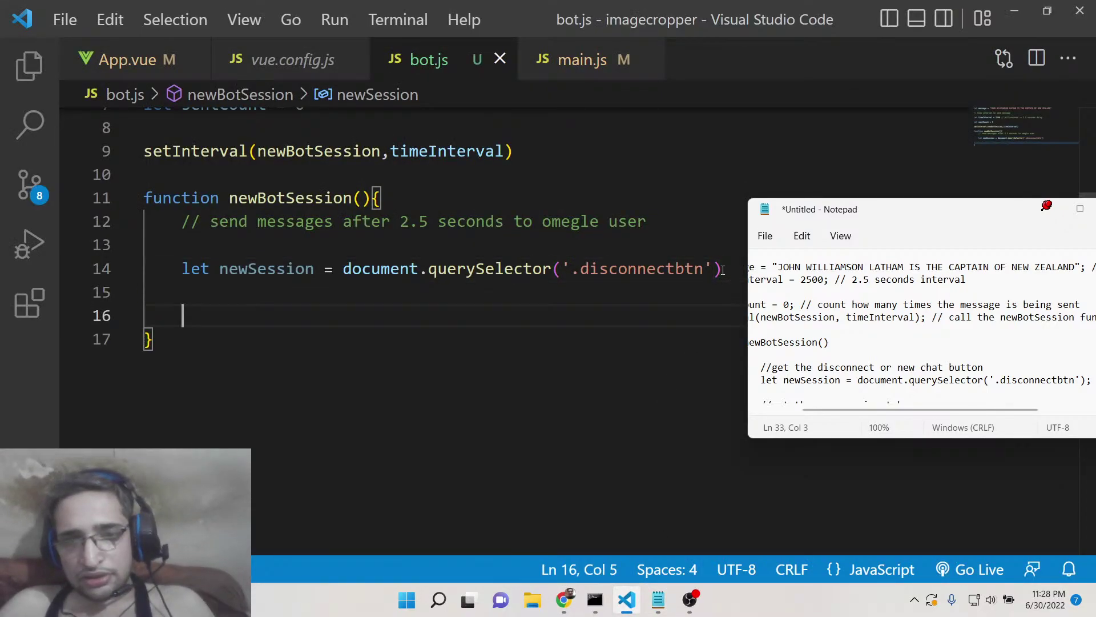
scroll(1028, 341, "down", 2)
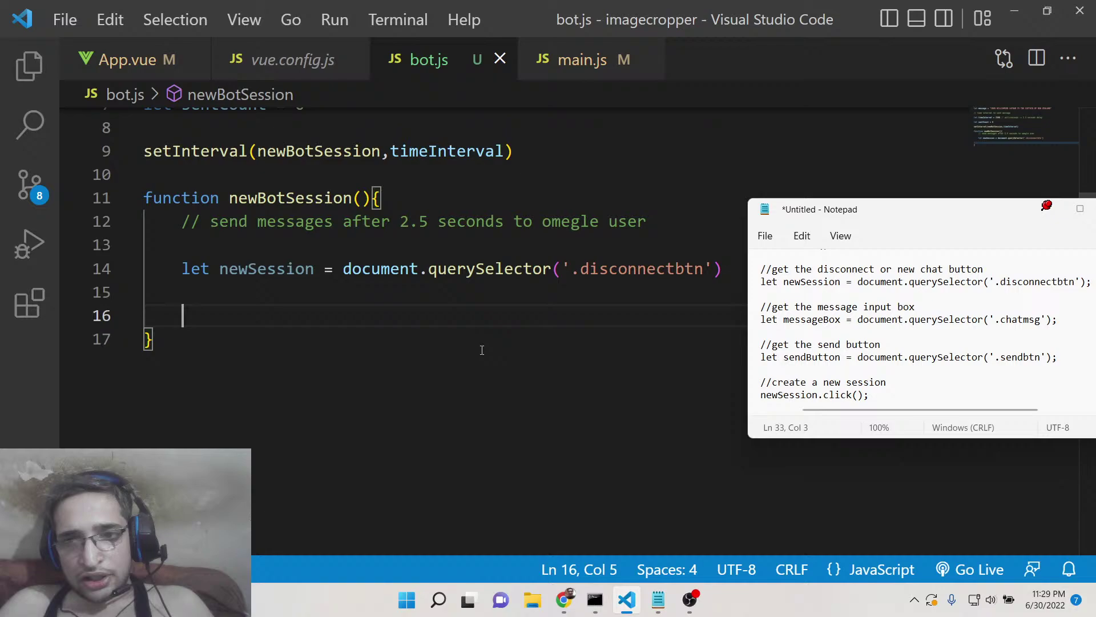
type("let mes")
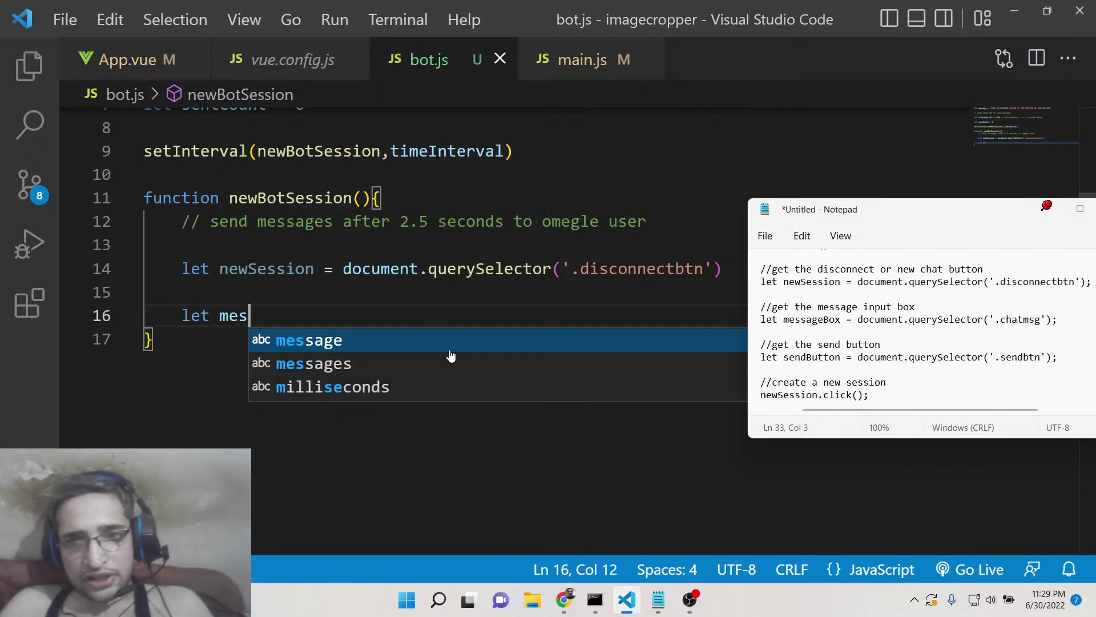
type("sageBox = ")
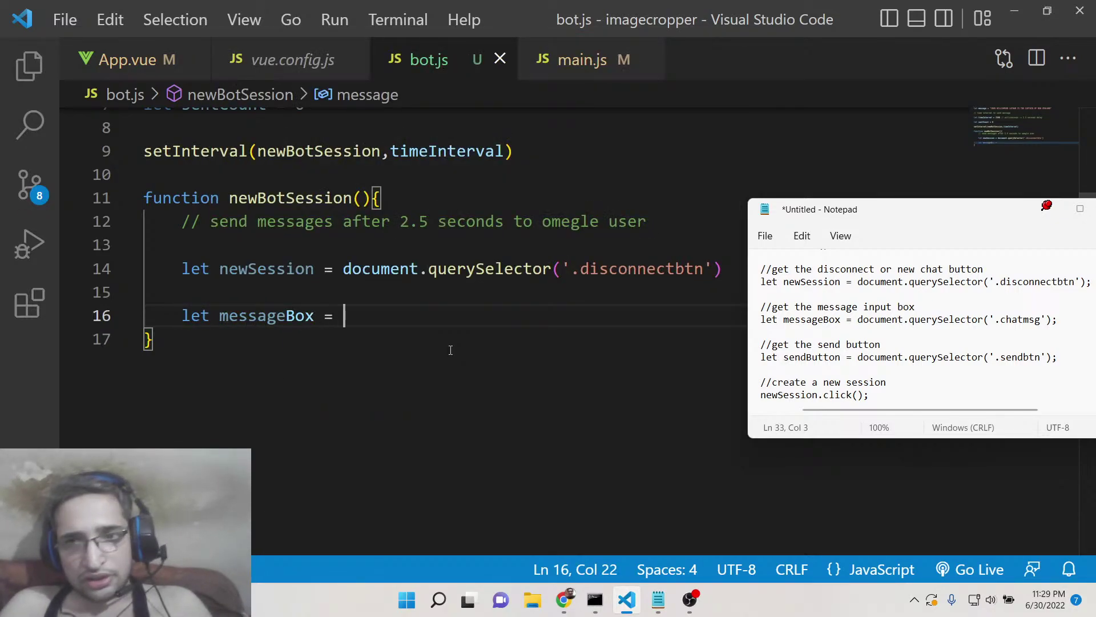
type("document.quer")
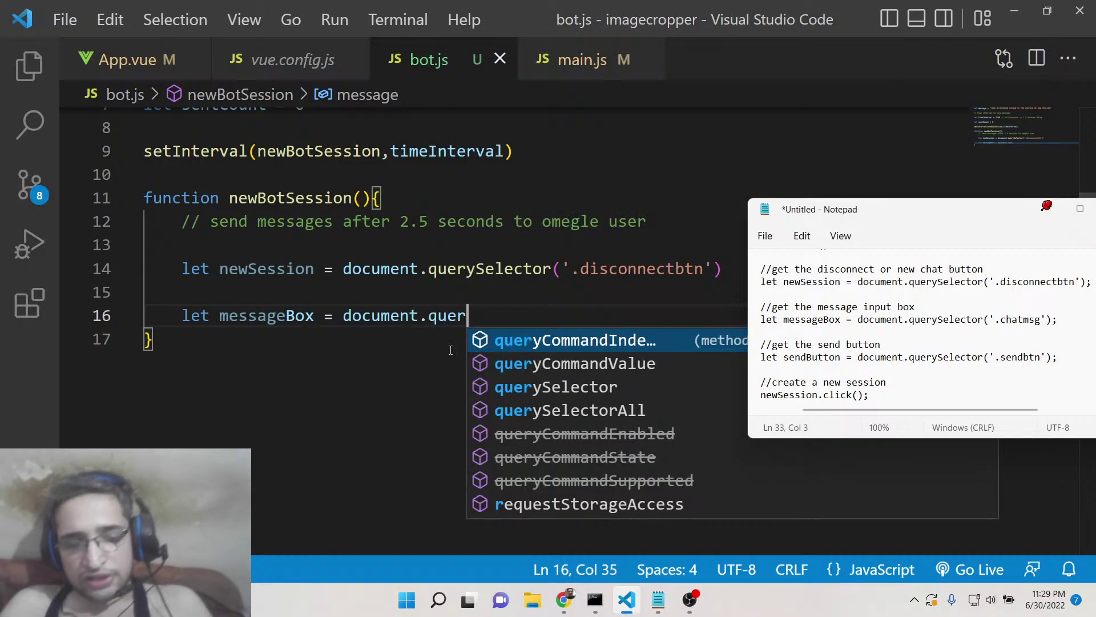
type("y")
key("Down")
key("Down")
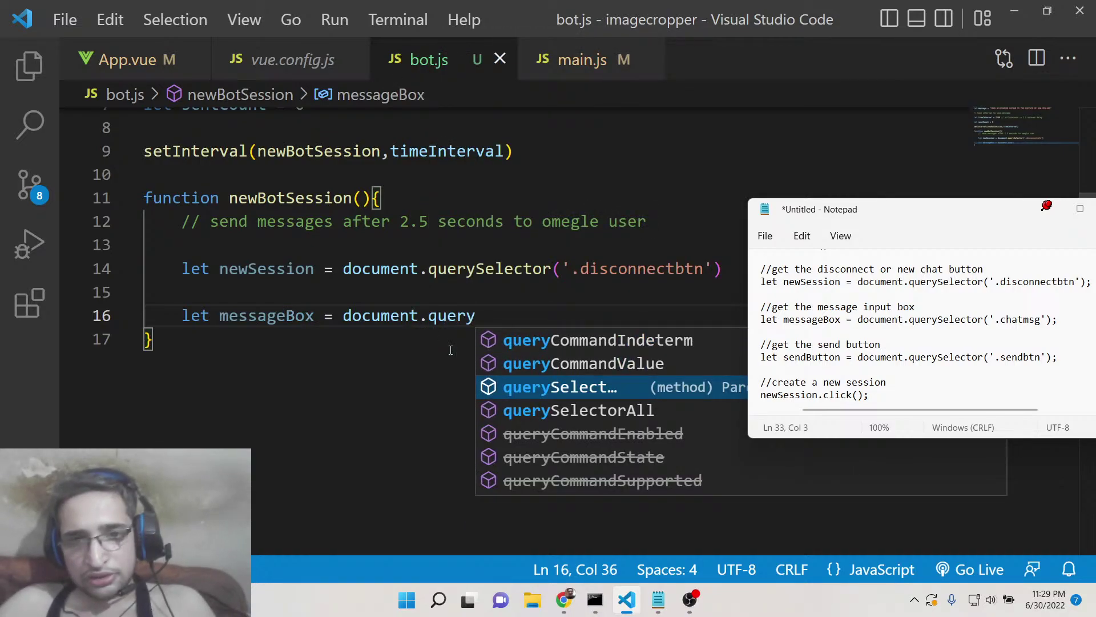
key("Return")
type("('.")
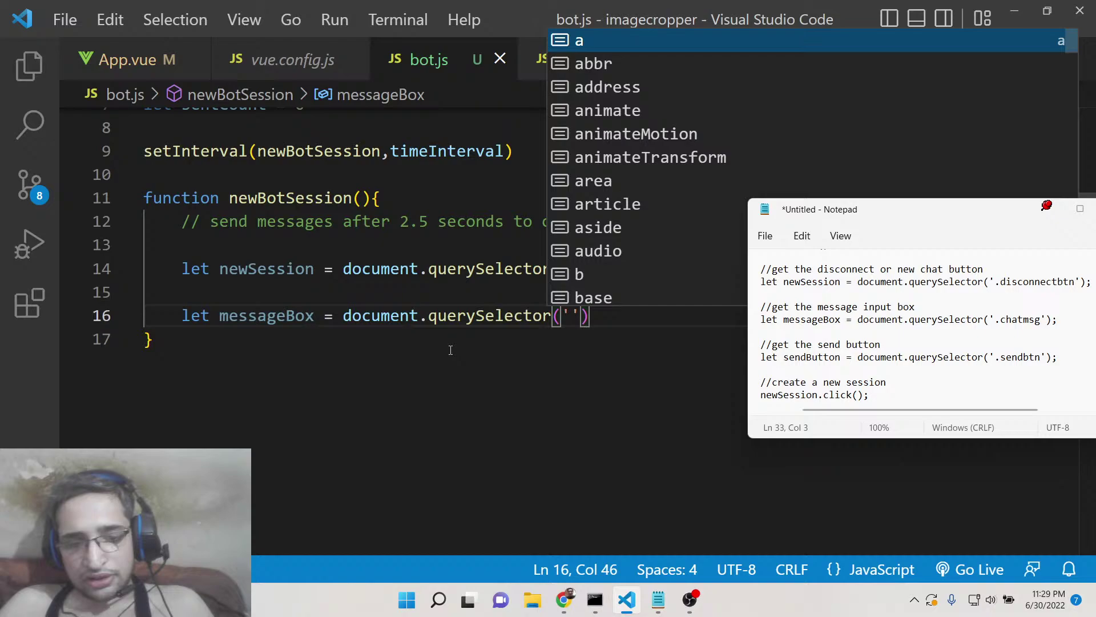
type("chatm")
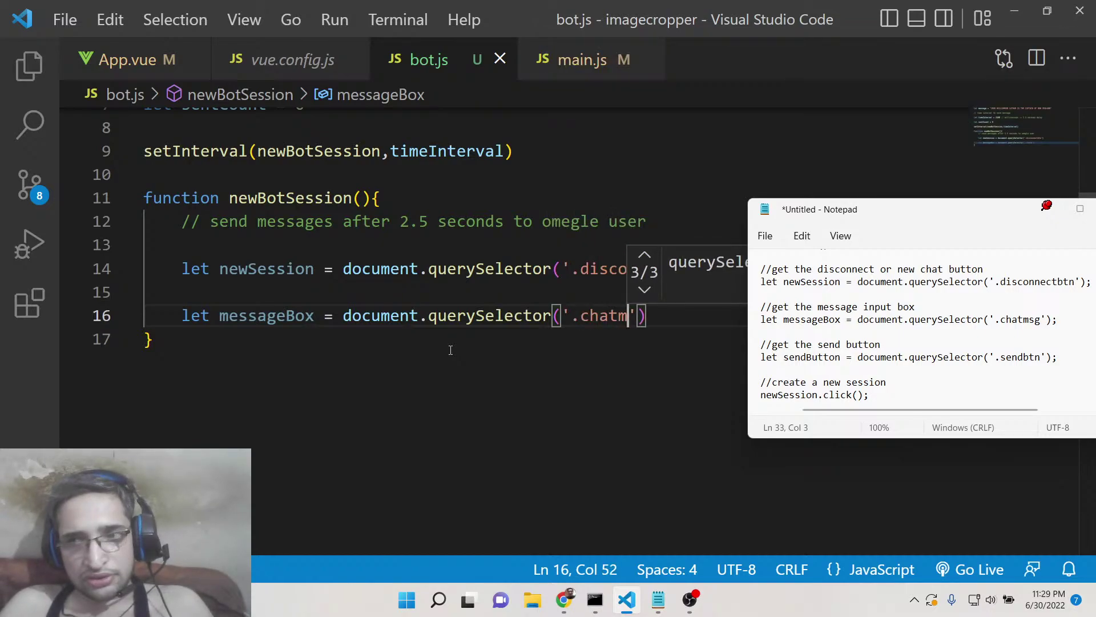
type("sg")
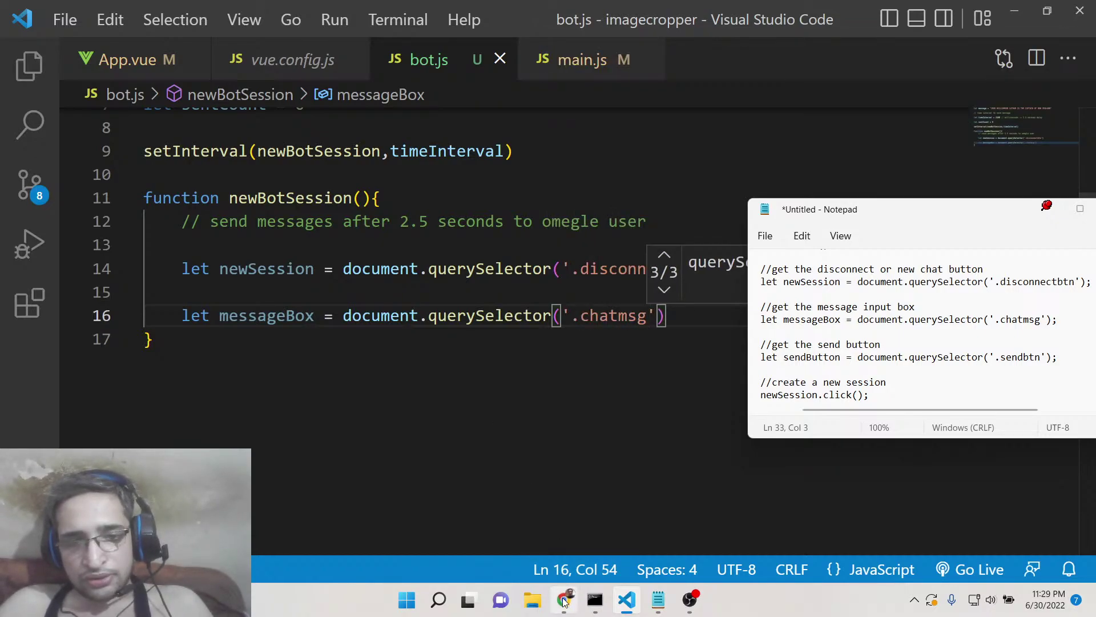
Inspect Omegle's chat message box to reveal its textarea.chatmsg class.
left_click(565, 599)
right_click(199, 258)
left_click(343, 537)
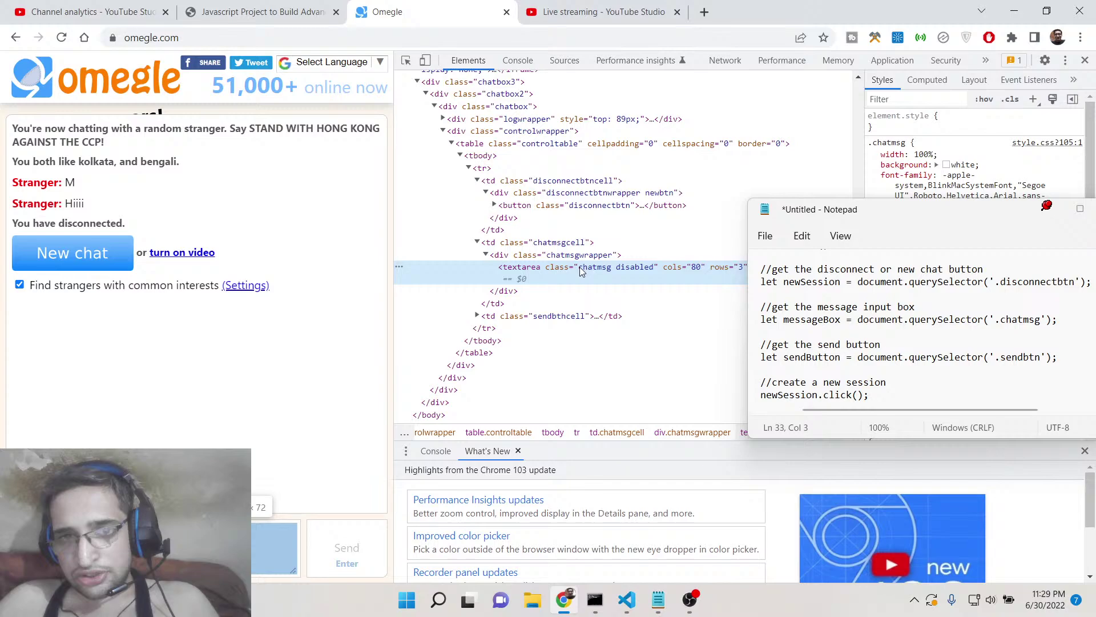
Add let sendButton = document.querySelector('.send…') on line 18, fixing mistyped selector characters.
left_click(627, 600)
key("Return")
key("Return")
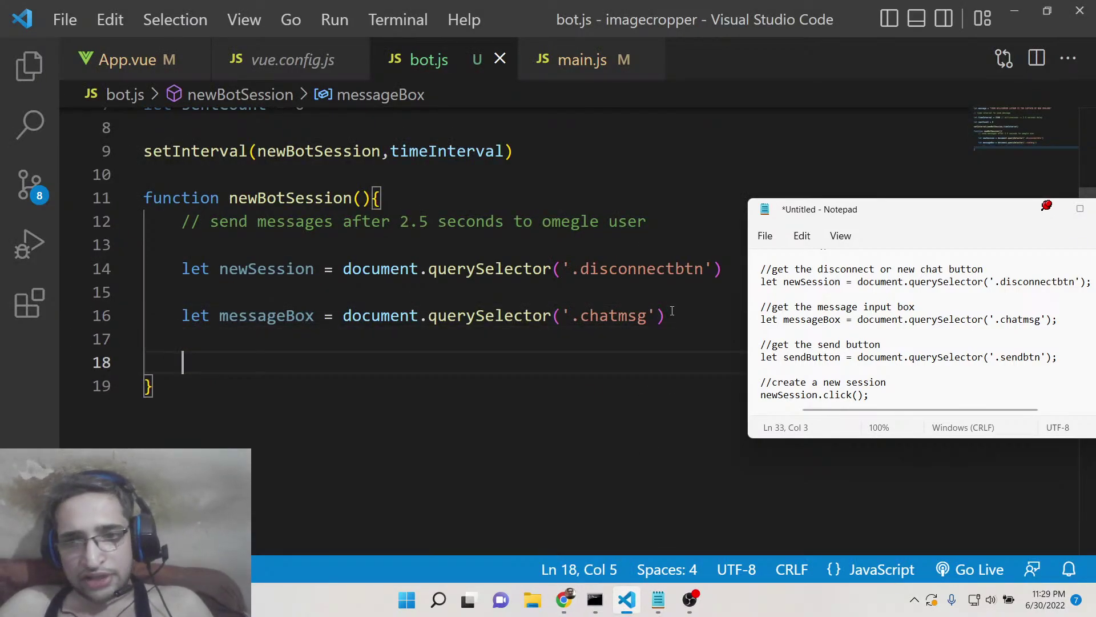
type("let se")
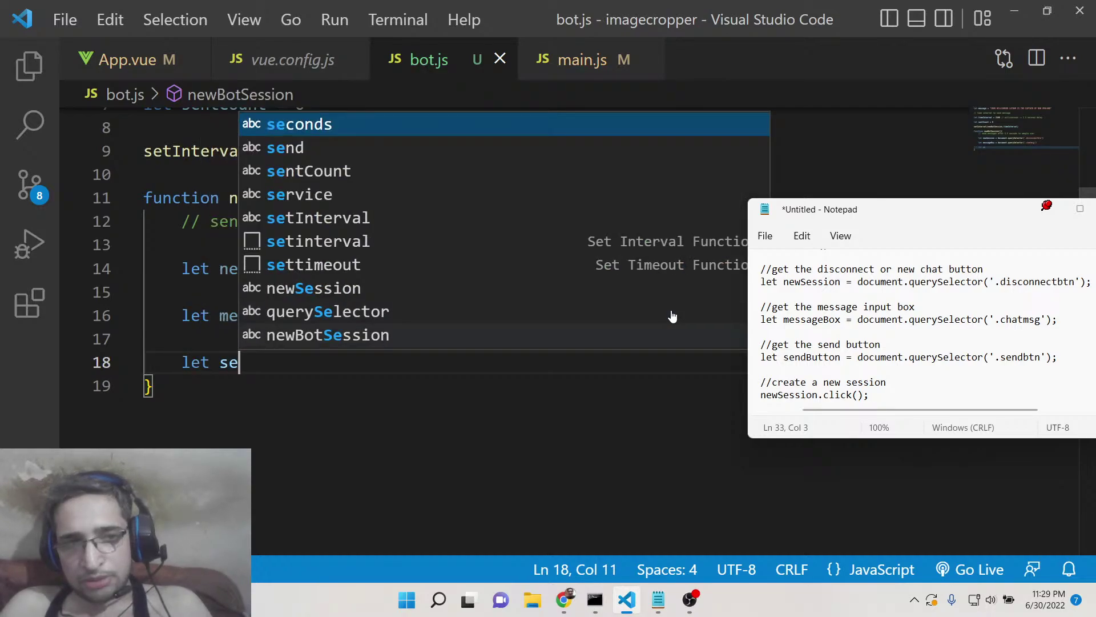
type("ndButton ")
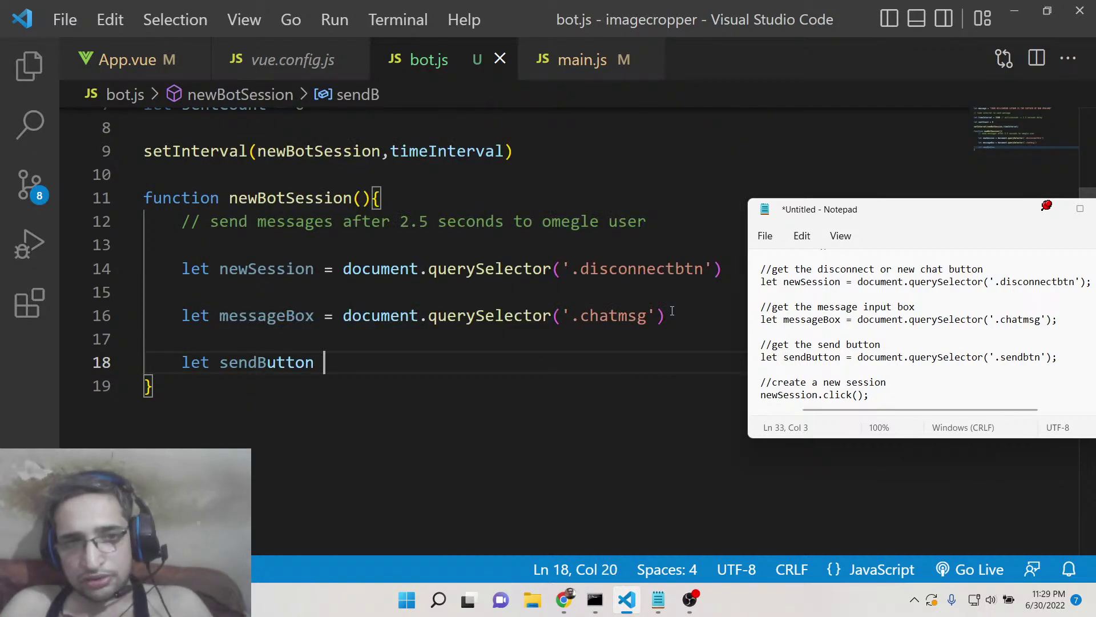
type("= document.que")
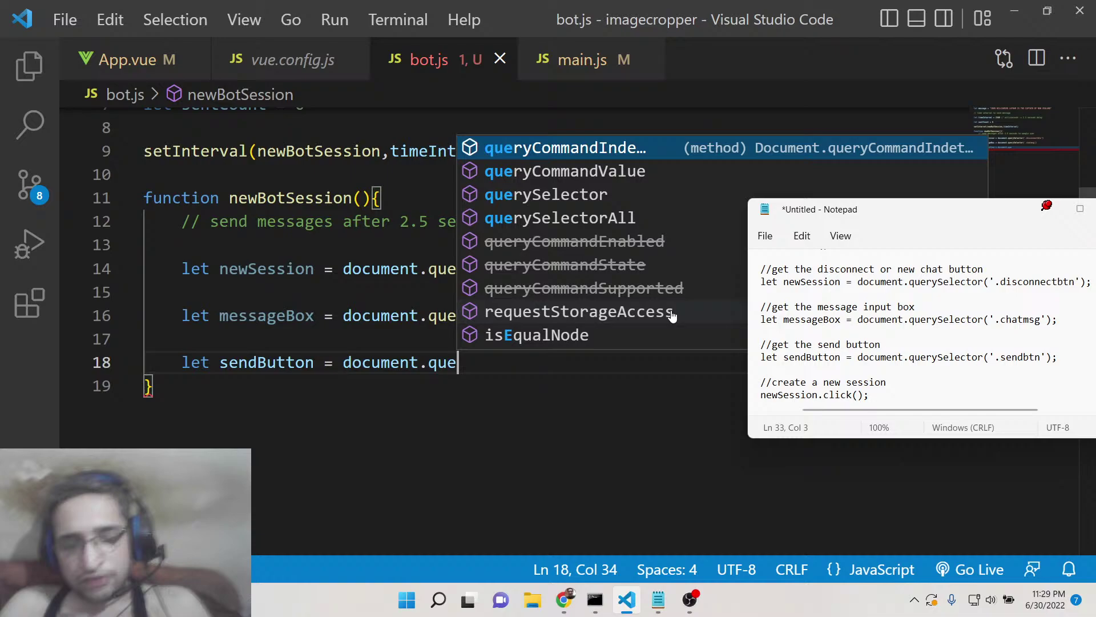
type("rySelector")
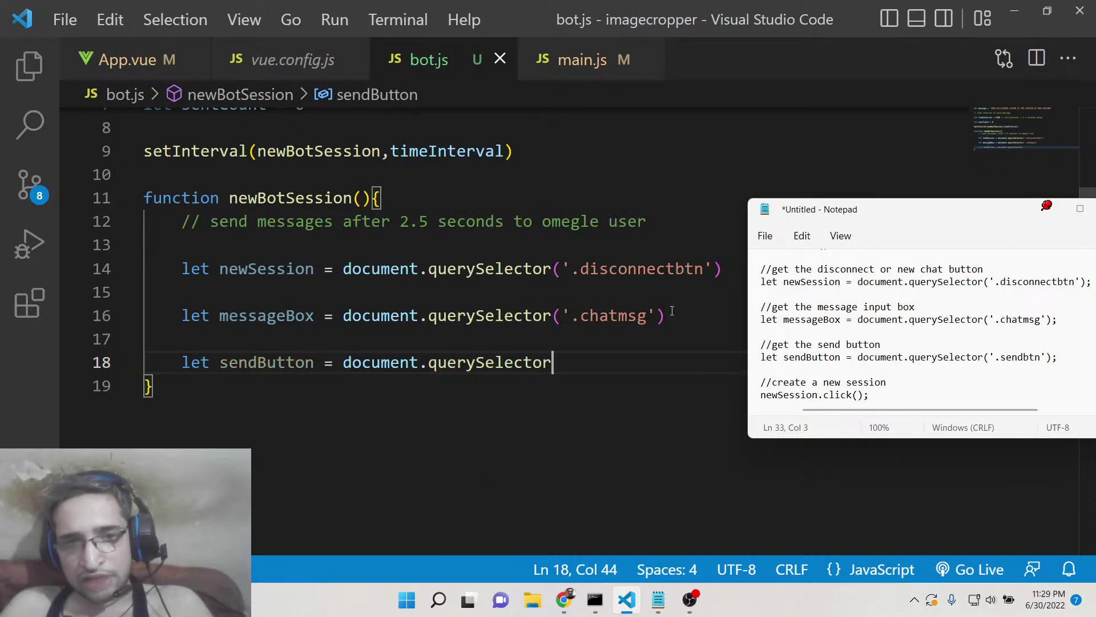
type("(''.s")
key("BackSpace")
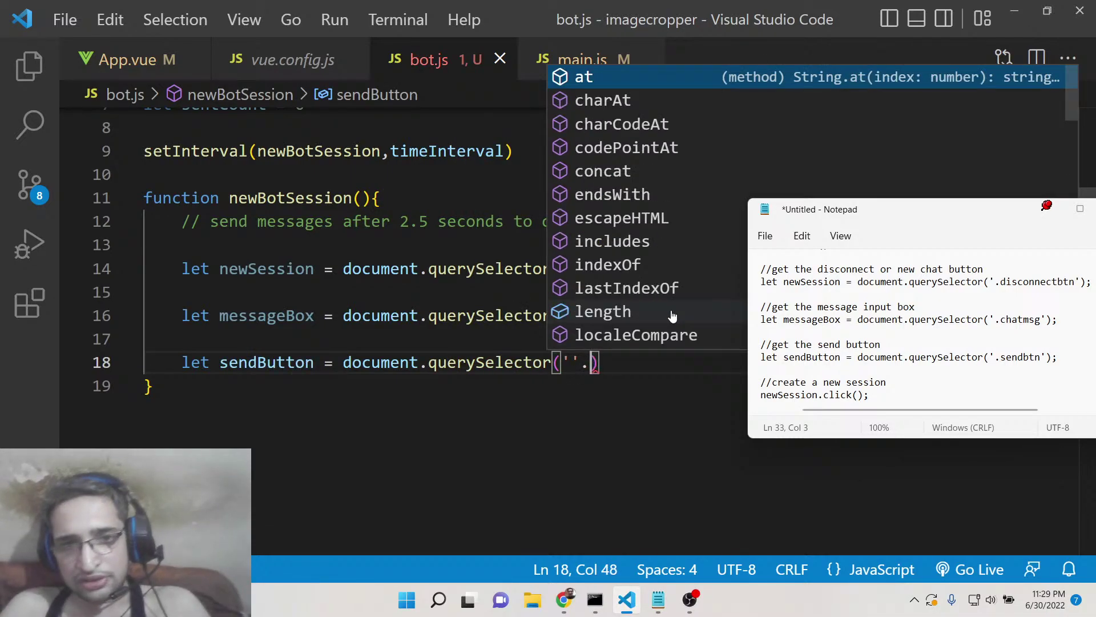
key("BackSpace")
type(".send")
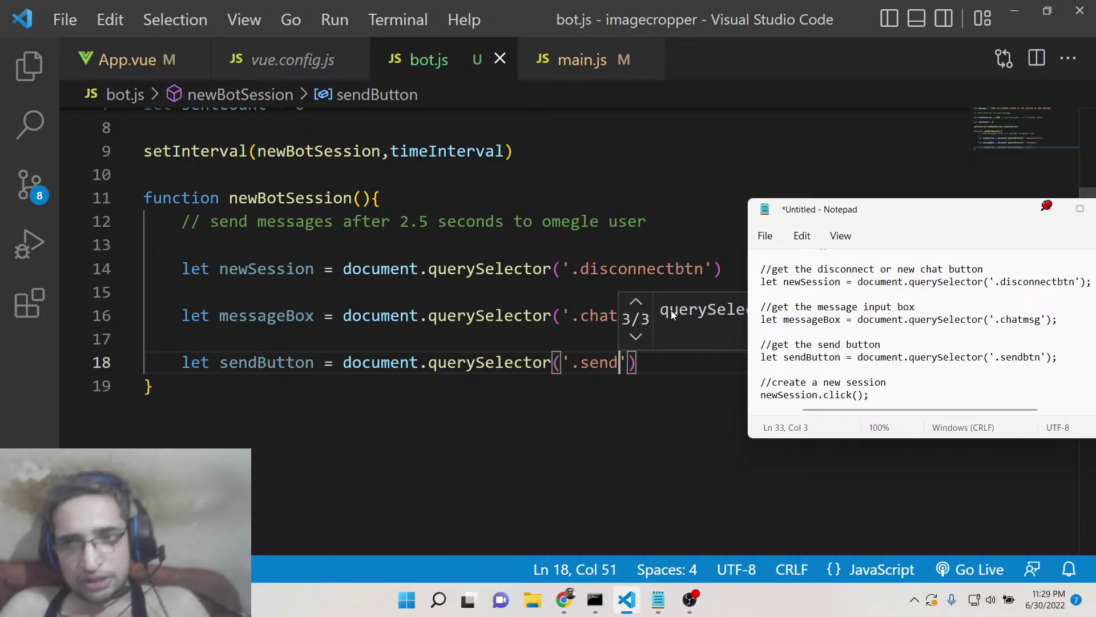
type("btn")
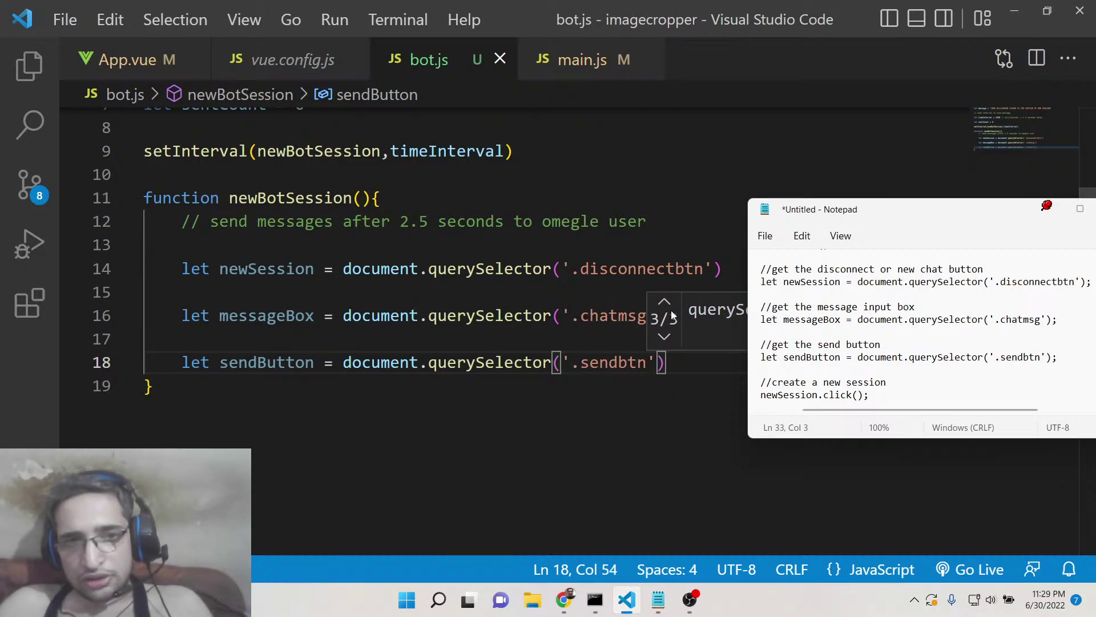
Inspect Omegle's Send button to confirm its button.sendbtn class, then close DevTools.
left_click(564, 600)
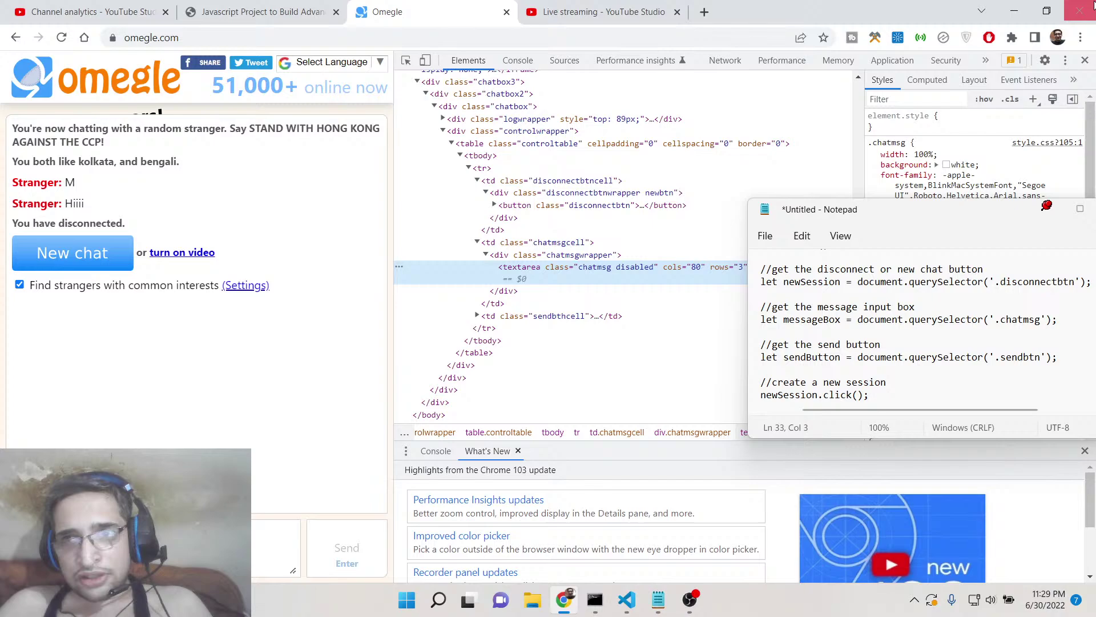
left_click(1084, 60)
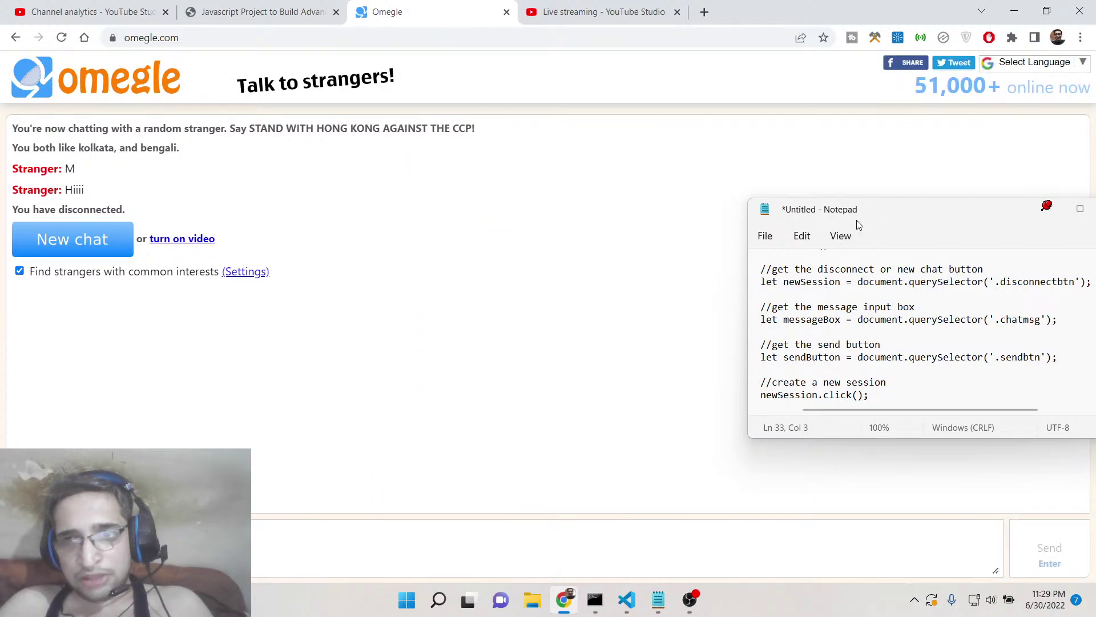
left_click_drag(856, 220, 516, 177)
right_click(1031, 554)
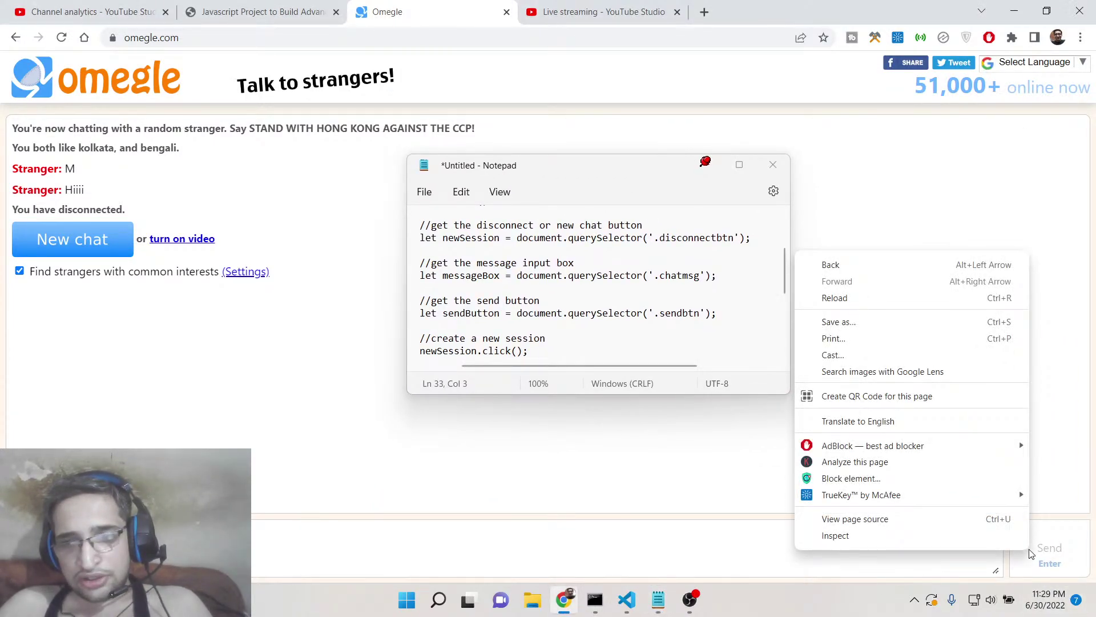
left_click(856, 535)
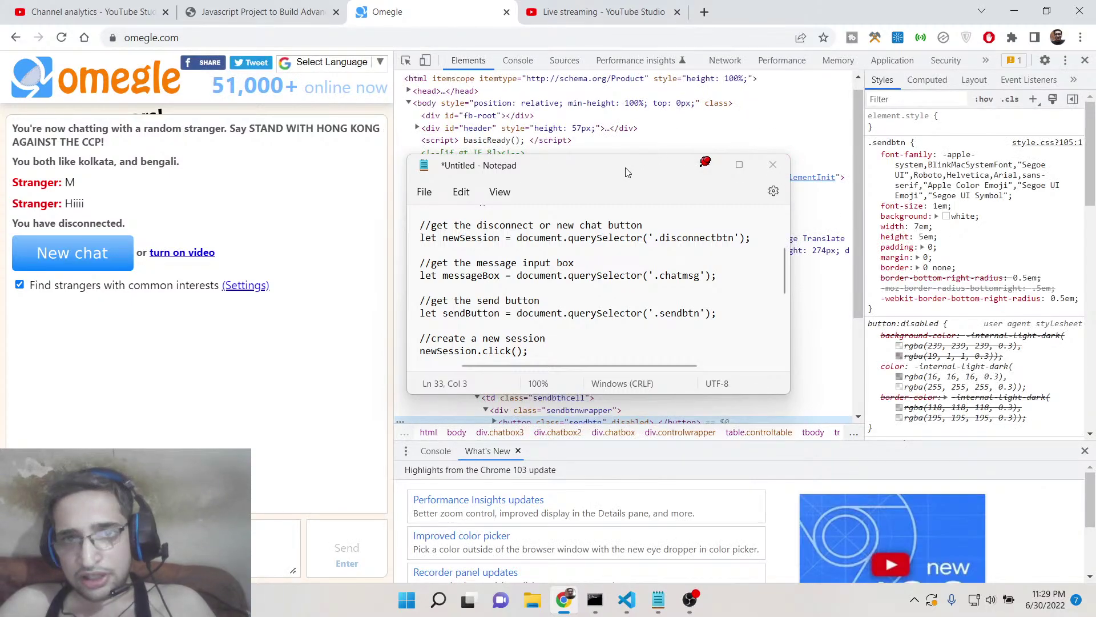
left_click_drag(625, 168, 669, 417)
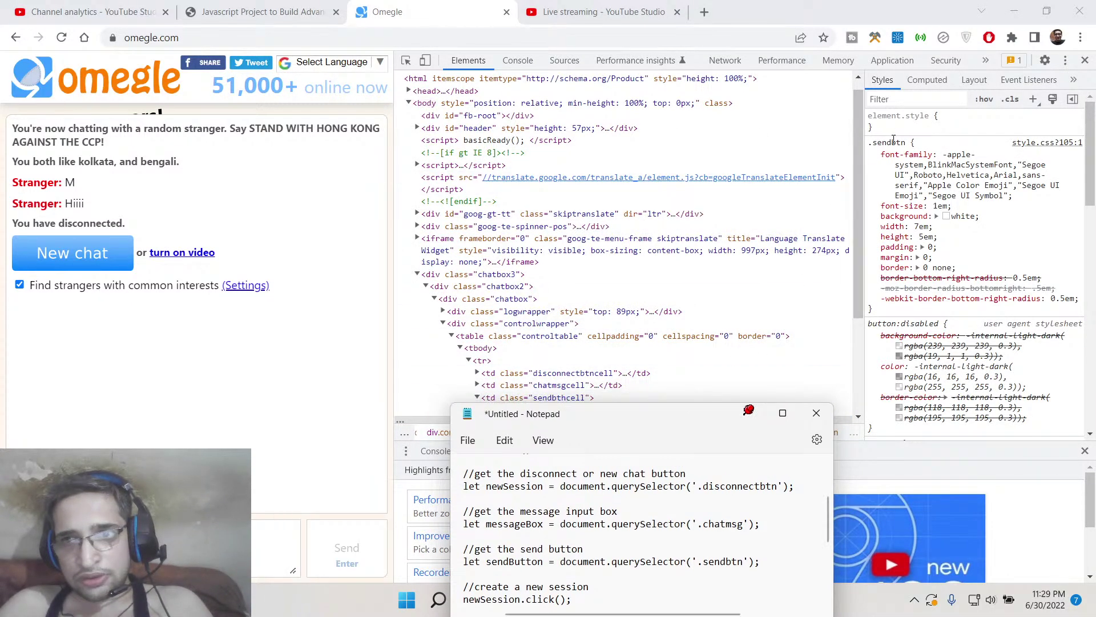
mouse_move(890, 143)
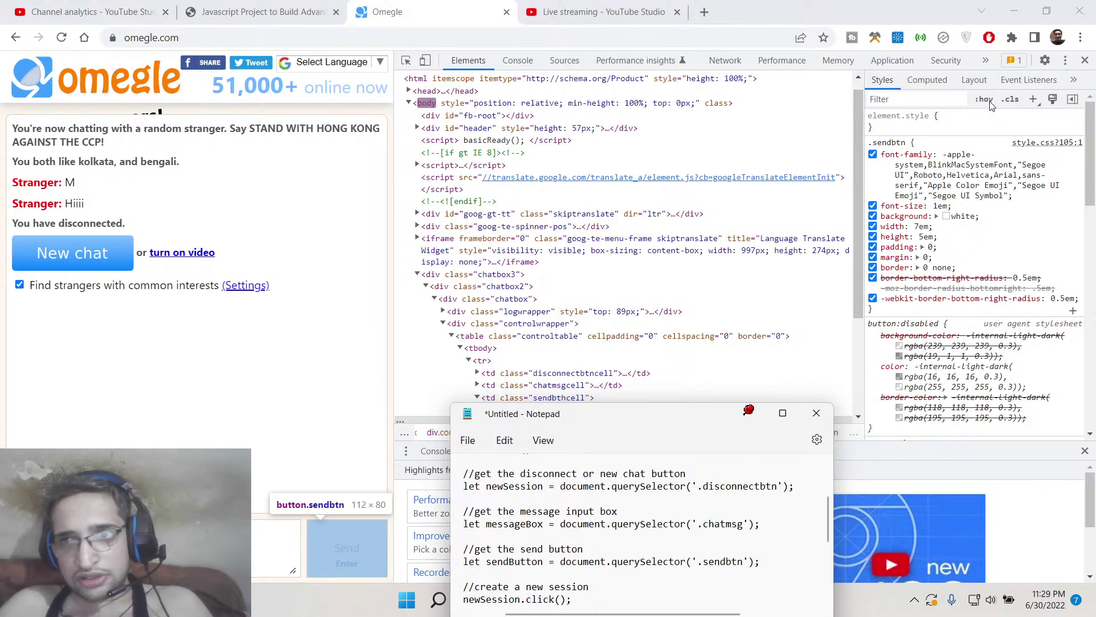
left_click(1086, 60)
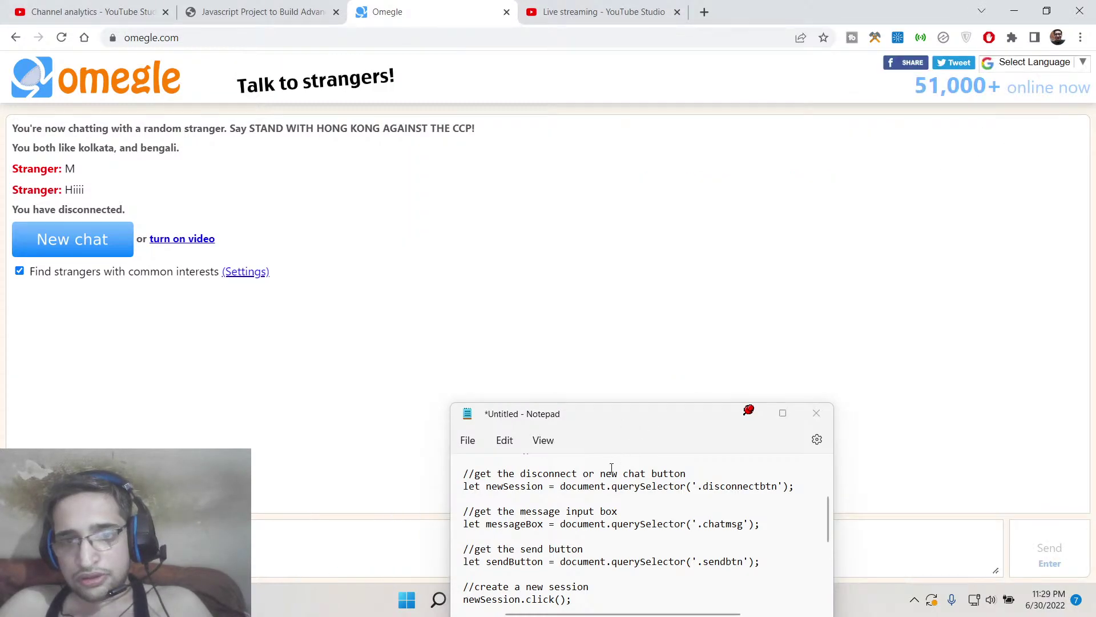
mouse_move(600, 413)
left_mouse_down()
mouse_move(657, 146)
mouse_move(835, 191)
left_mouse_up()
left_click(628, 598)
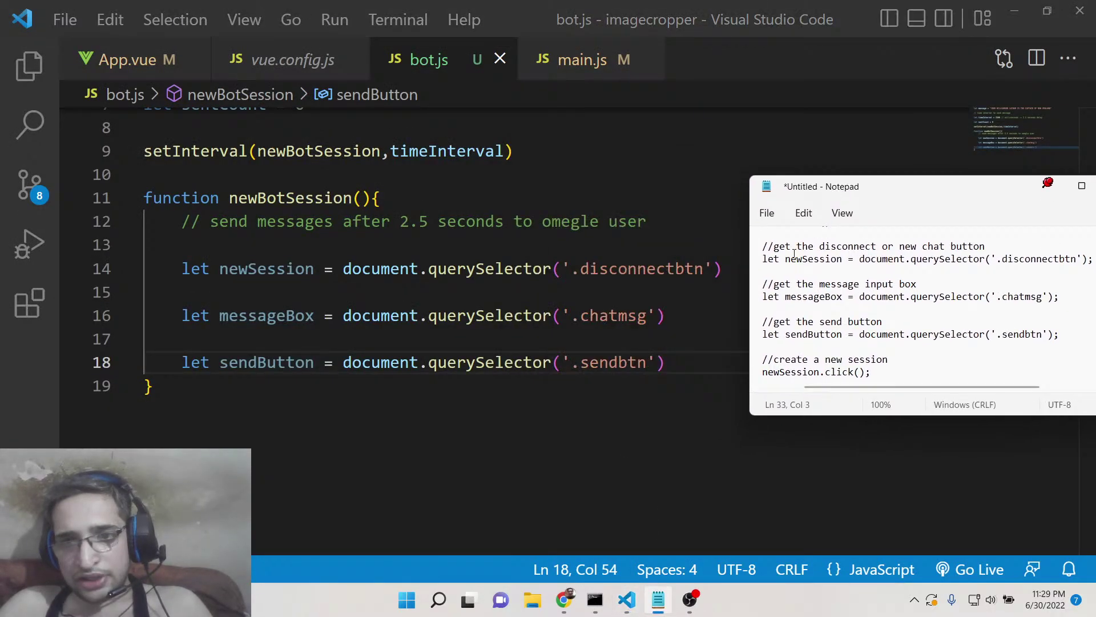
Add the comment '// click the start button to connect with stranger' below sendButton.
left_click(692, 362)
key("Return")
key("Return")
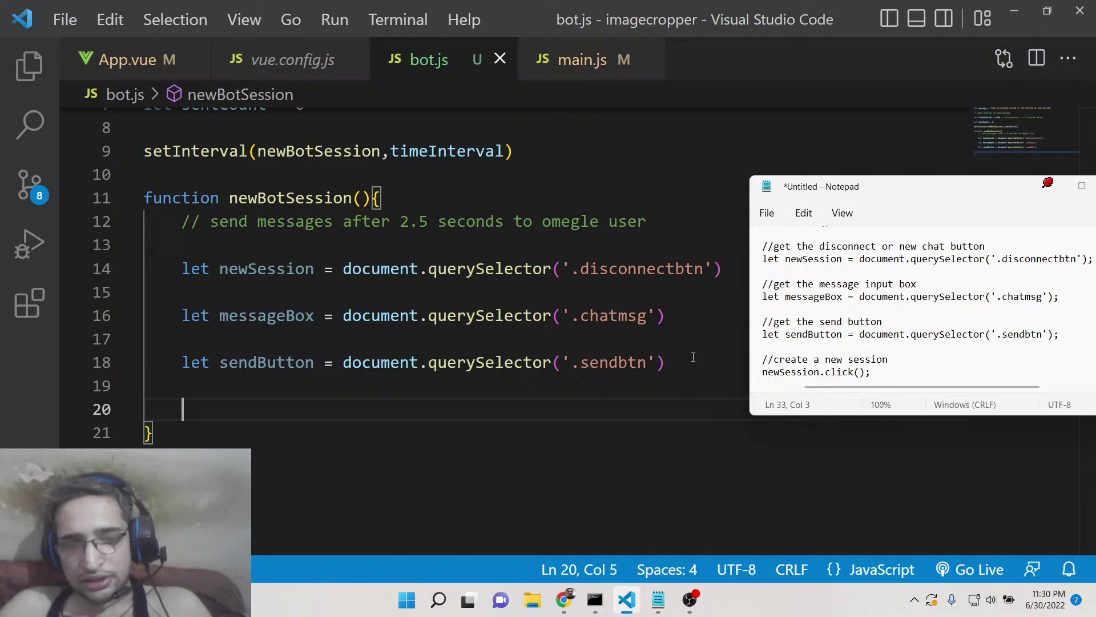
type("cl")
key("BackSpace")
key("BackSpace")
type("// click the ")
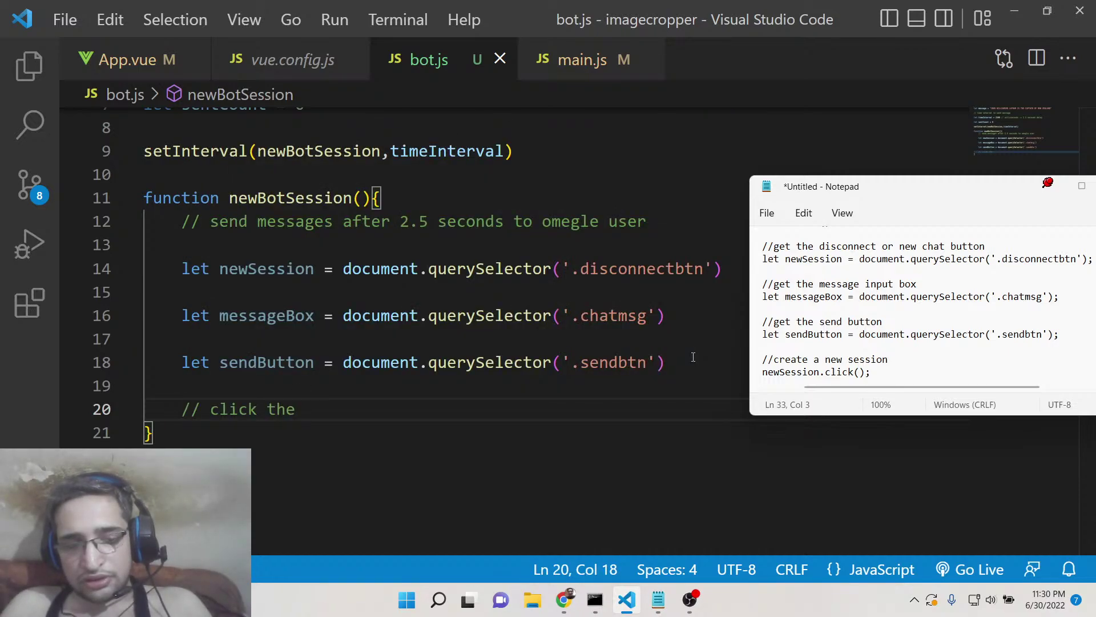
type("start button")
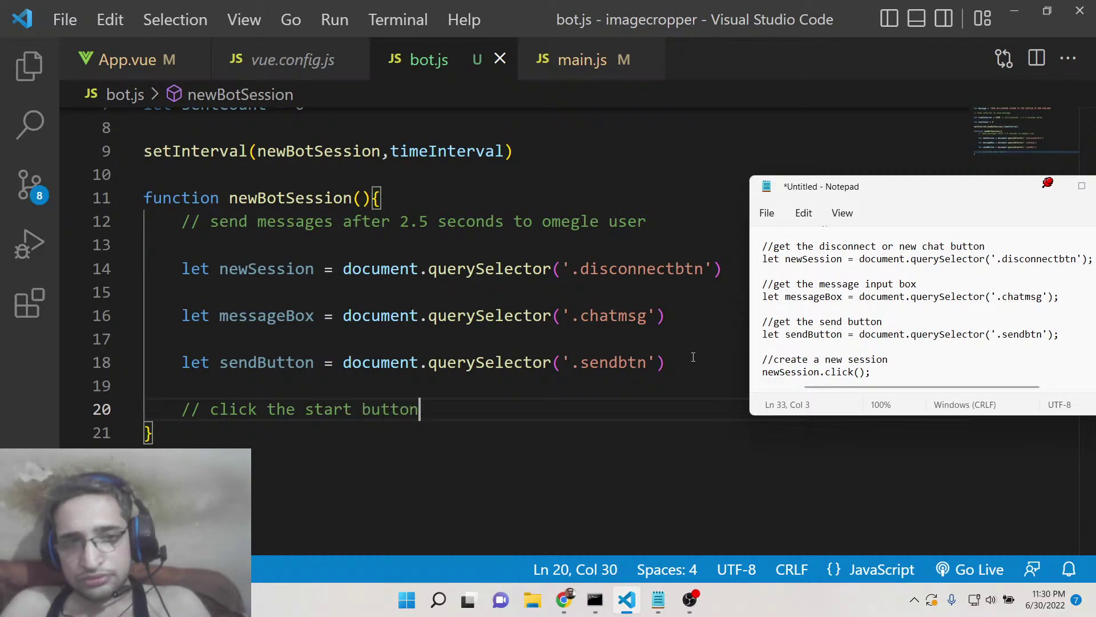
type(" to connect with")
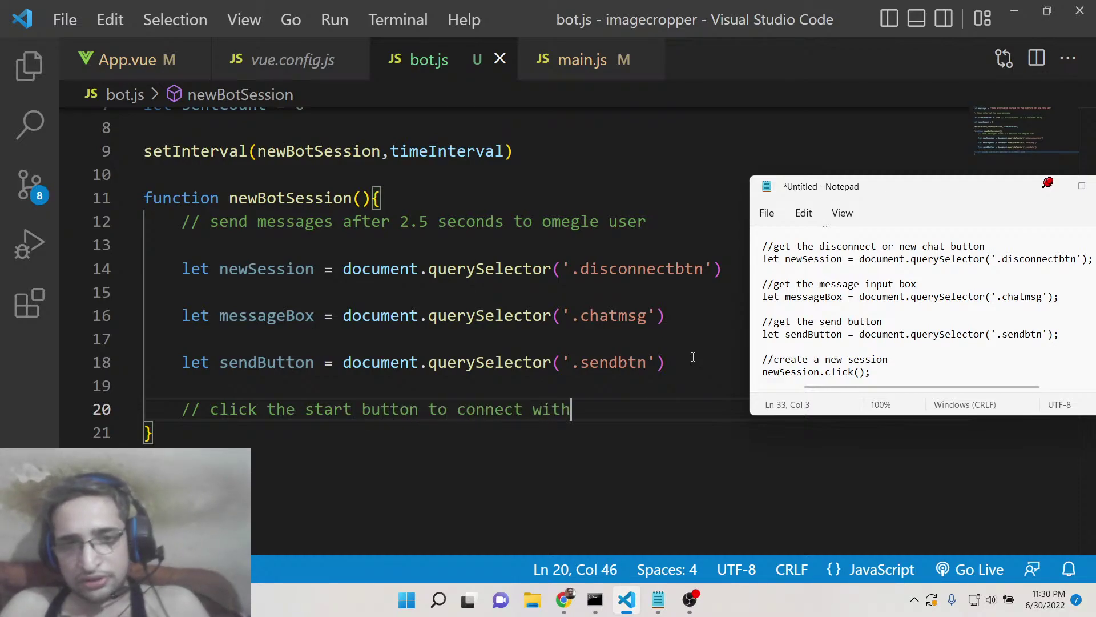
type(" s")
key("Return")
key("Return")
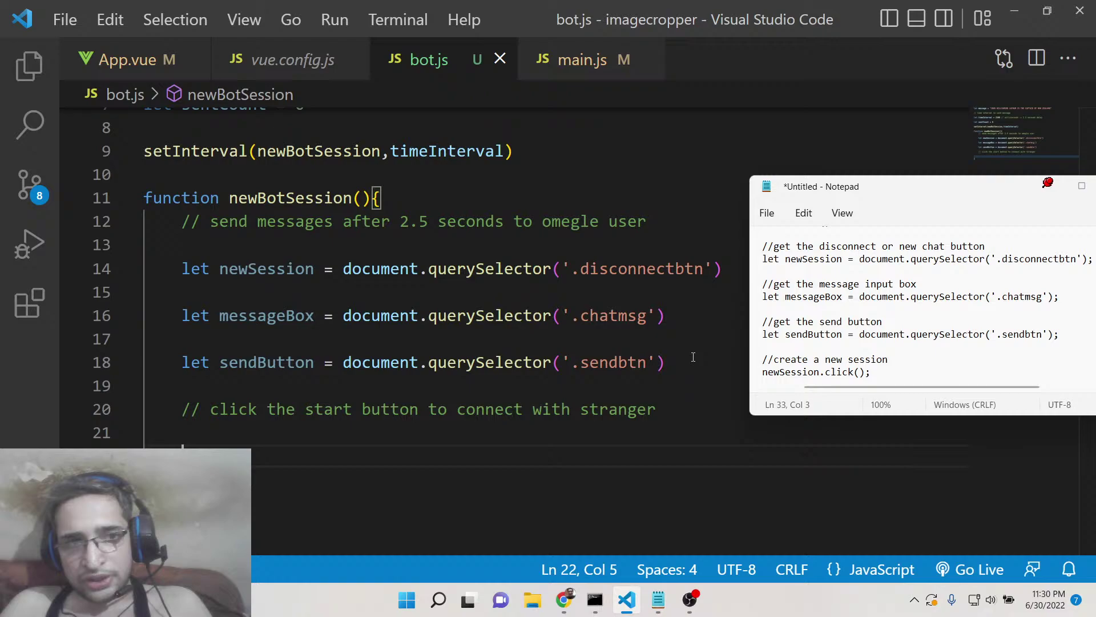
type("new")
Call newSession.click() and begin a messageBox line using autocomplete.
key("Down")
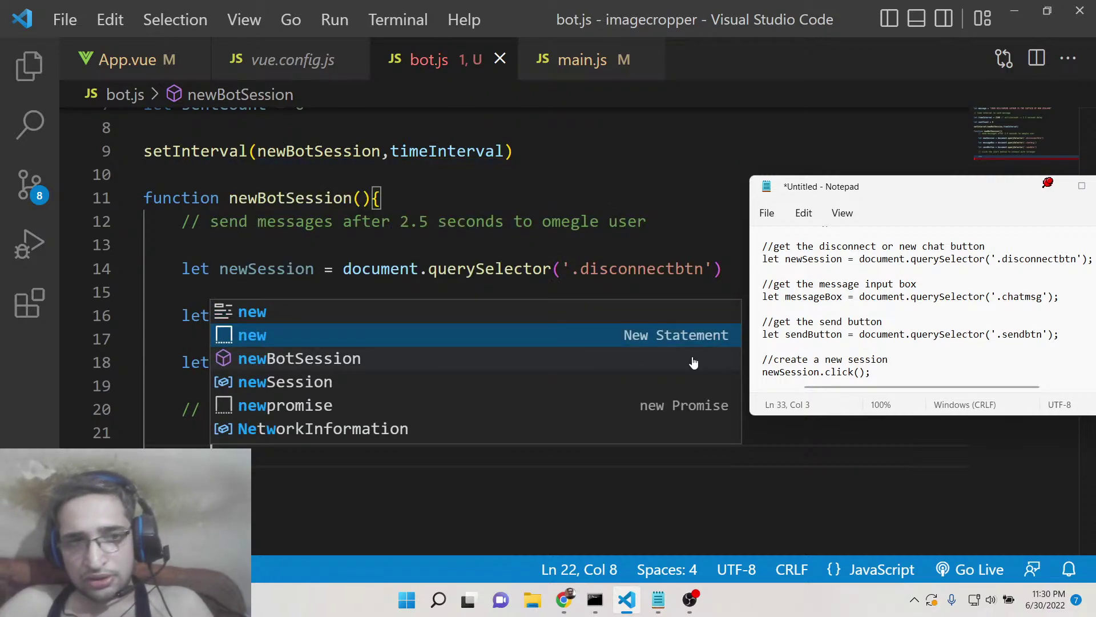
key("Down")
key("Down")
key("Return")
type(".click")
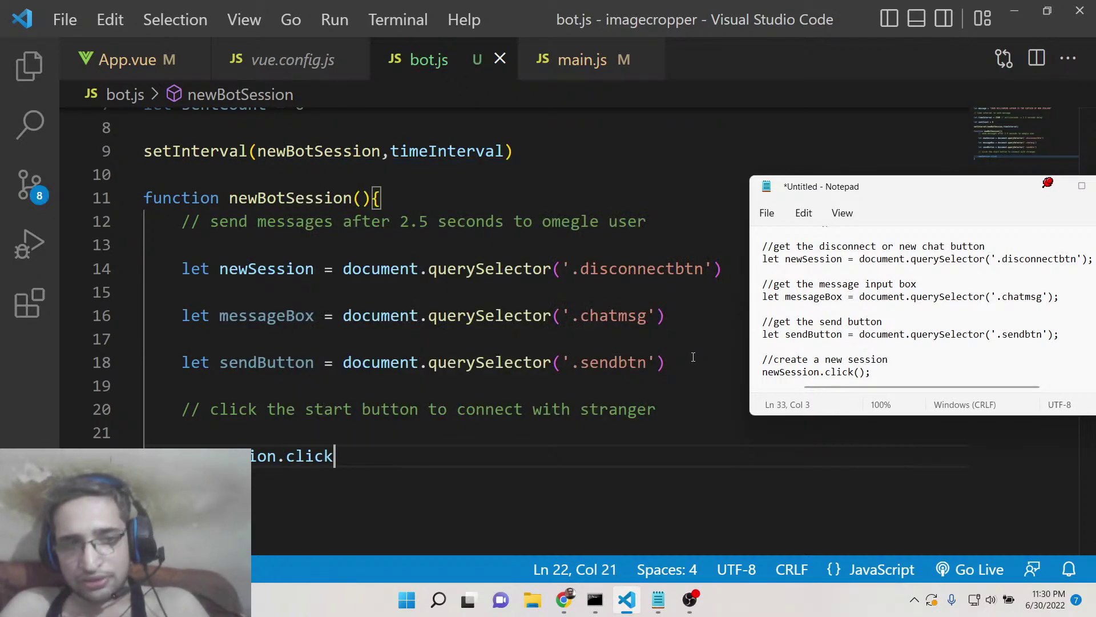
type("(")
key("End")
key("Return")
key("Return")
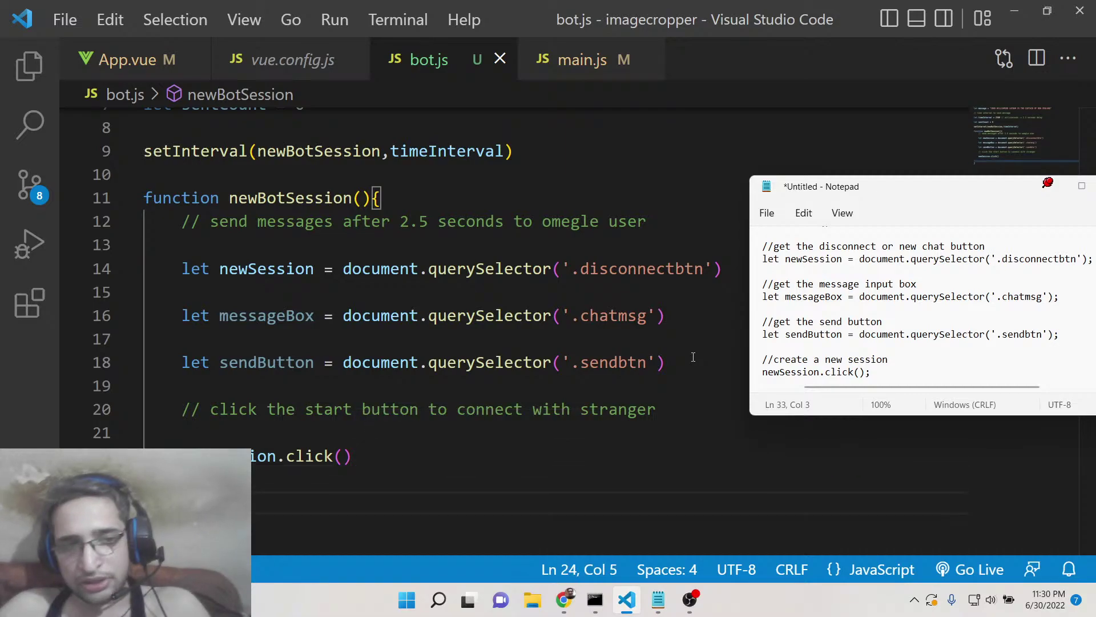
scroll(913, 306, "down", 2)
scroll(913, 306, "down", 2)
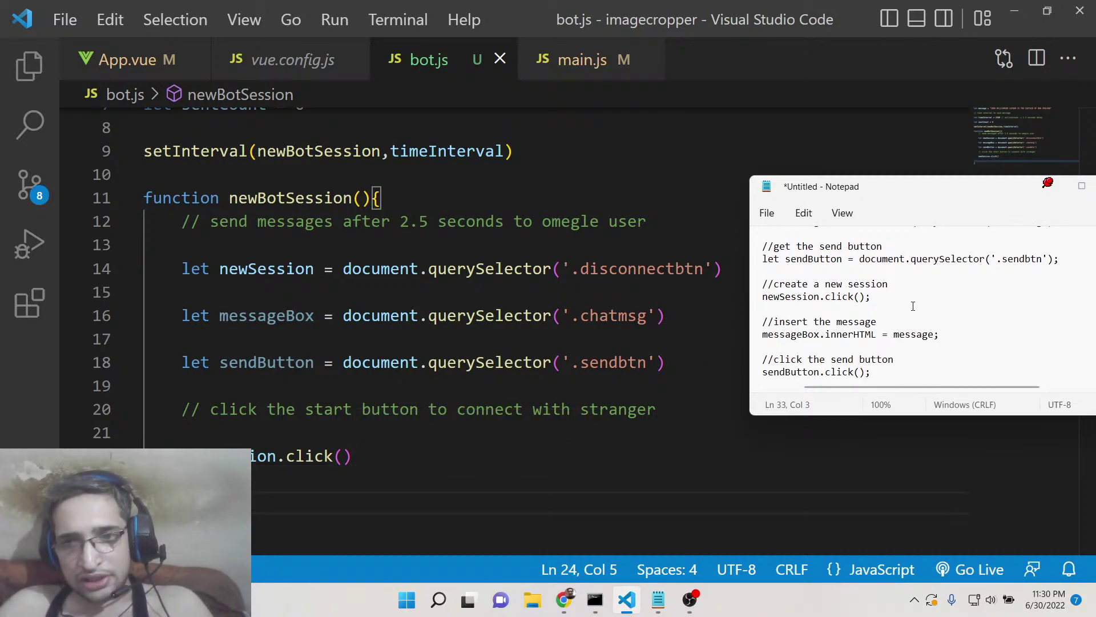
type("message")
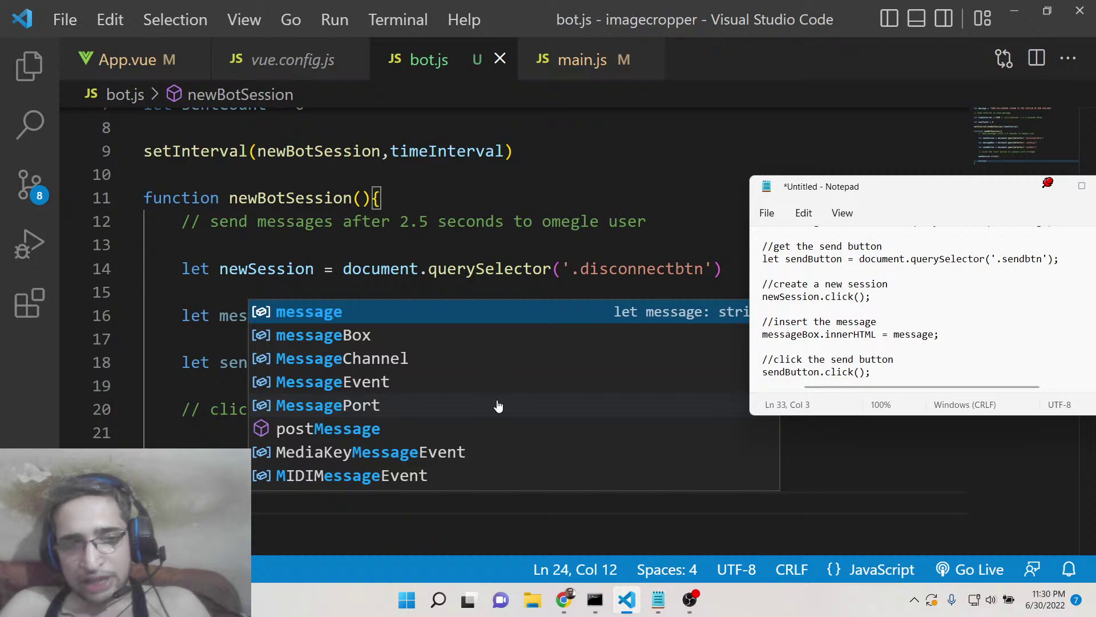
key("Down")
key("Return")
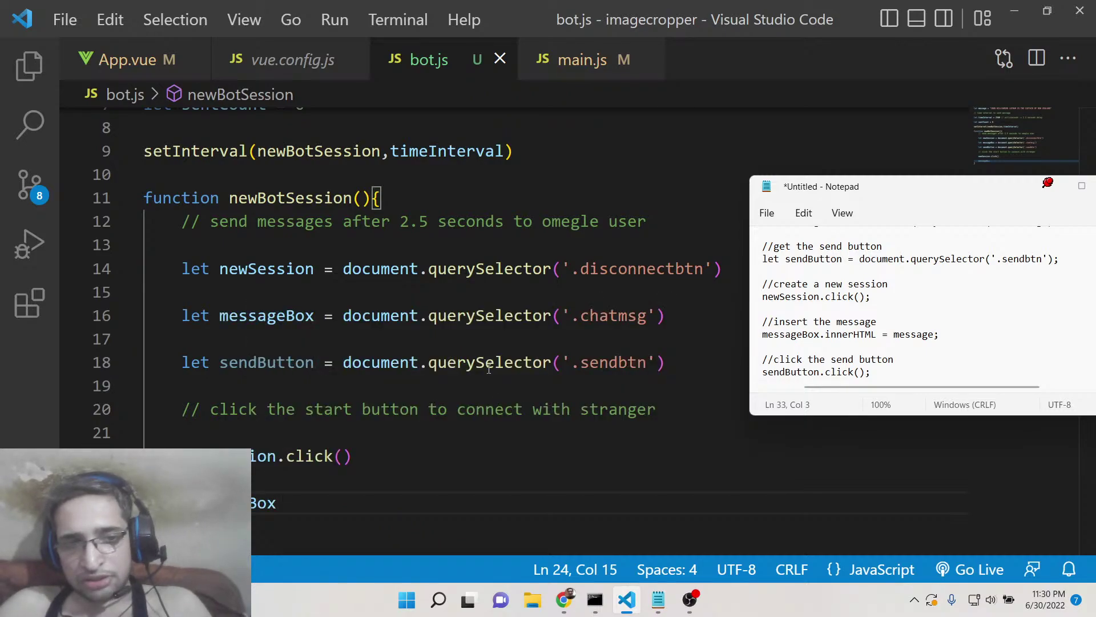
scroll(464, 286, "down", 3)
Disconnect the current Omegle chat so a fresh stranger connects.
left_click(564, 600)
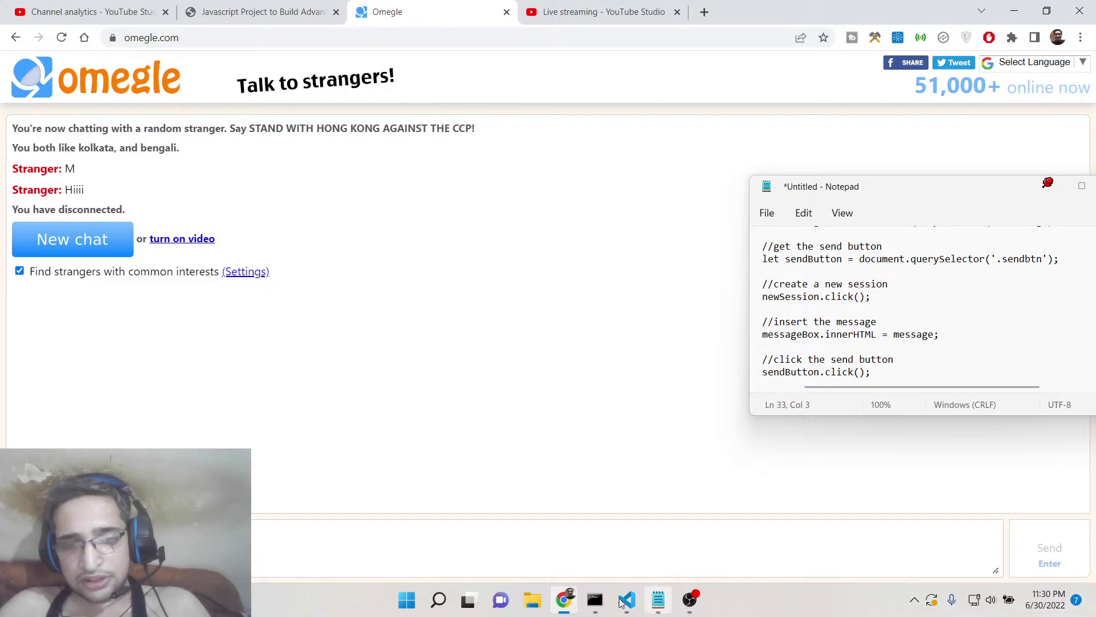
key("Escape")
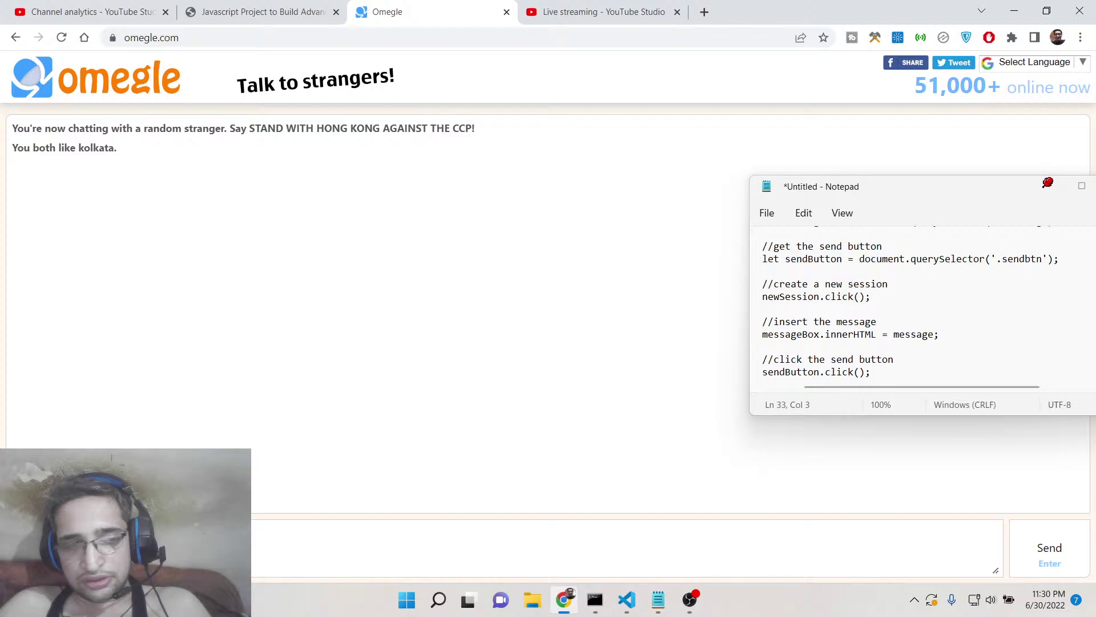
key("Escape")
Set messageBox.innerHTML = message in bot.js.
left_click(627, 600)
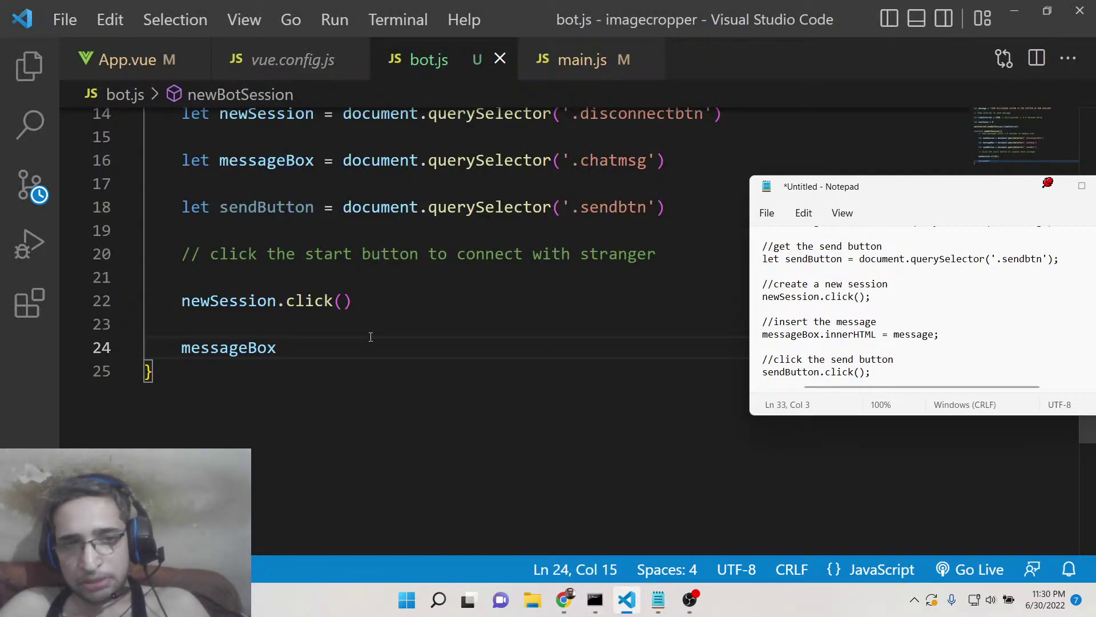
type(".in")
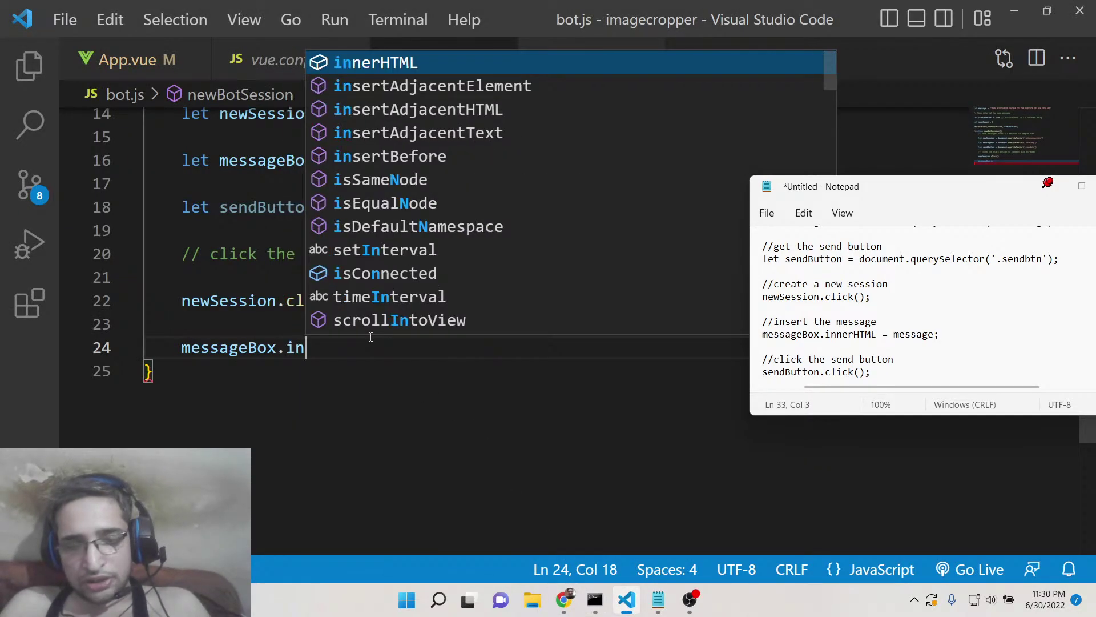
type("ner")
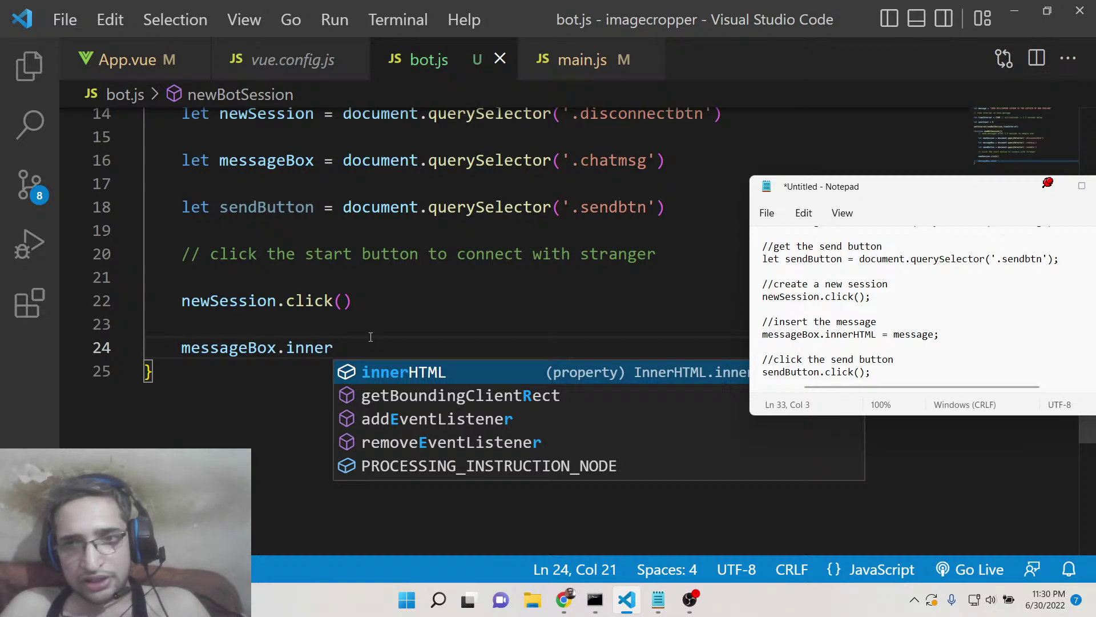
key("Tab")
type("= m")
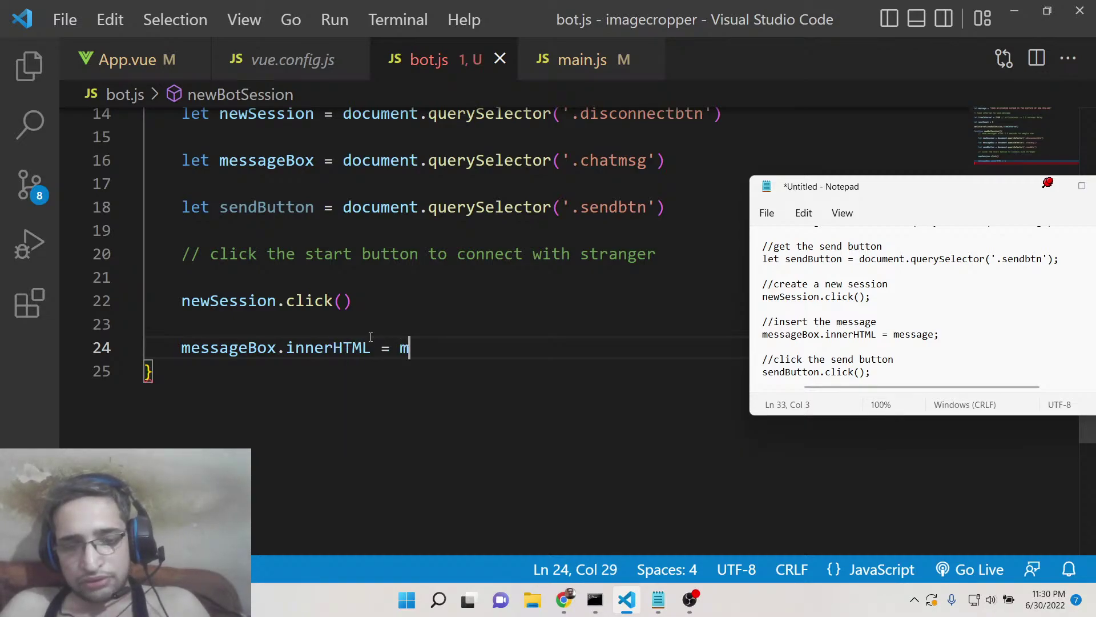
type("essage")
key("Escape")
key("Up")
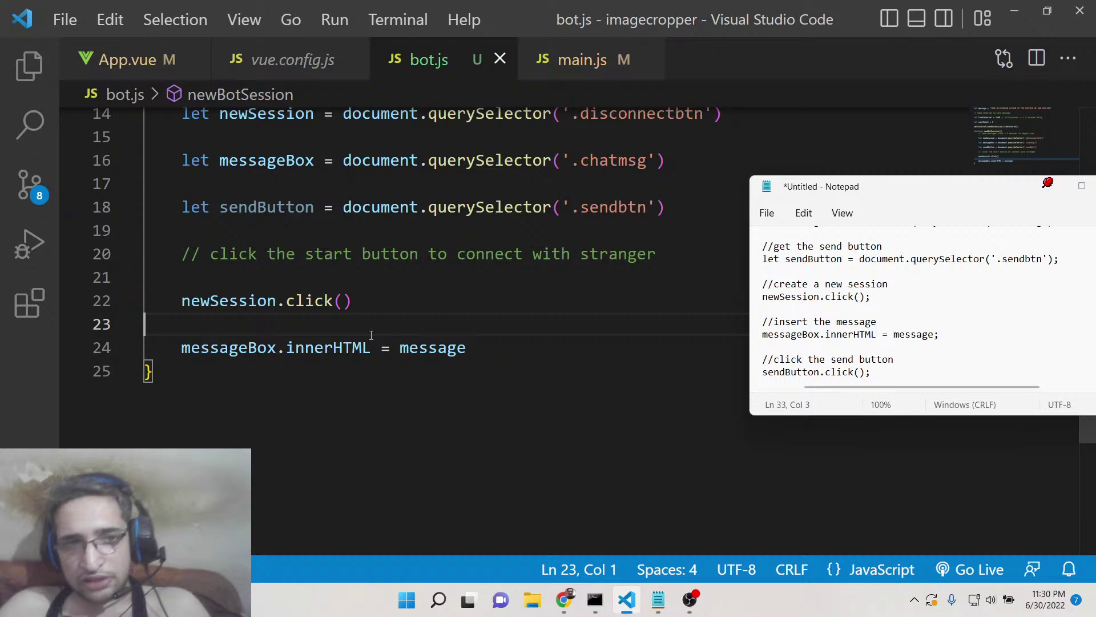
scroll(369, 257, "up", 5)
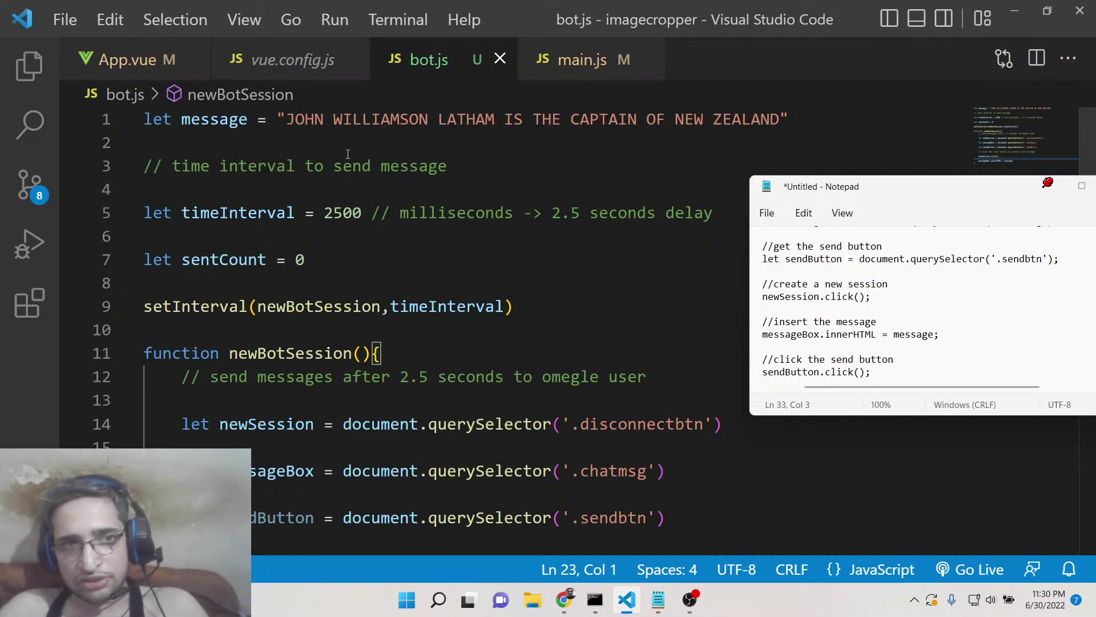
scroll(368, 257, "down", 5)
Add a '// click the send button' comment followed by sendButton.click().
left_click(488, 345)
key("Return")
key("Return")
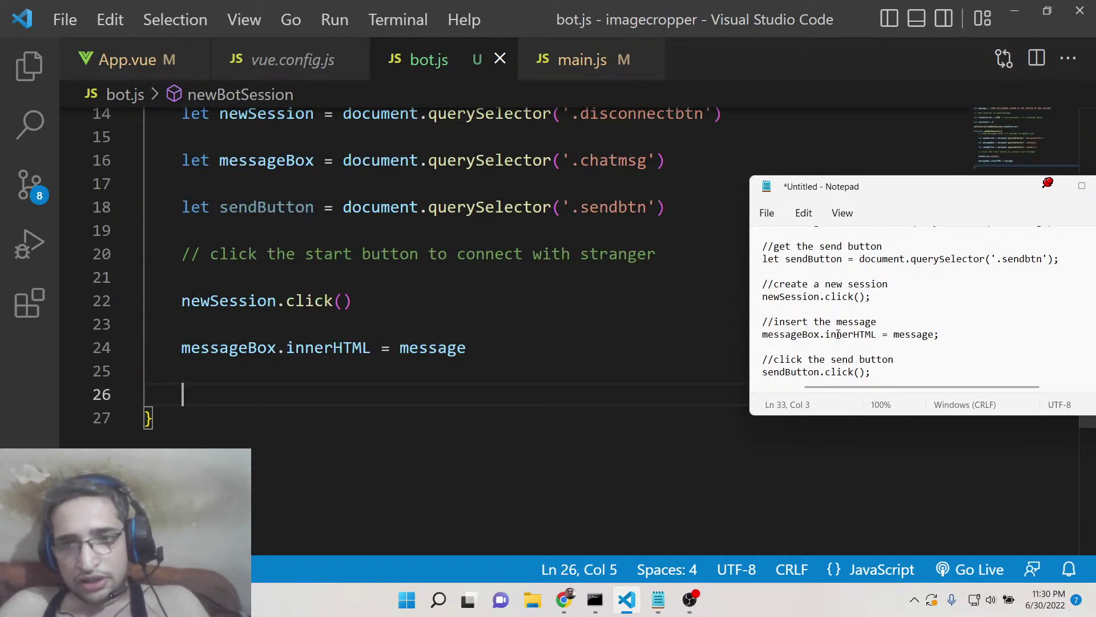
scroll(900, 325, "down", 3)
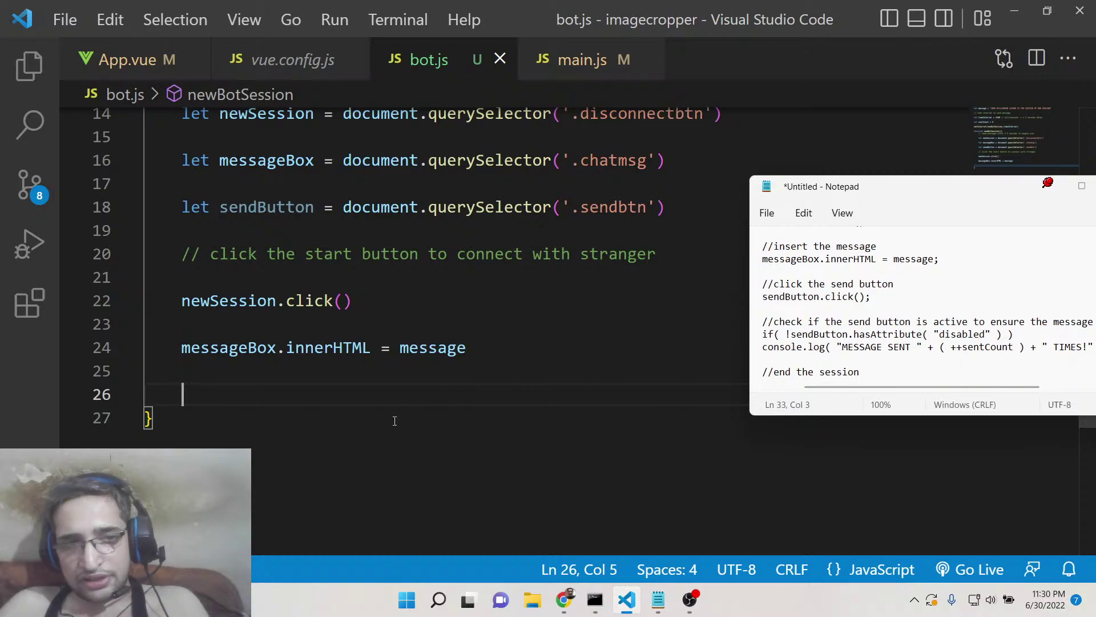
type("//click the send button to")
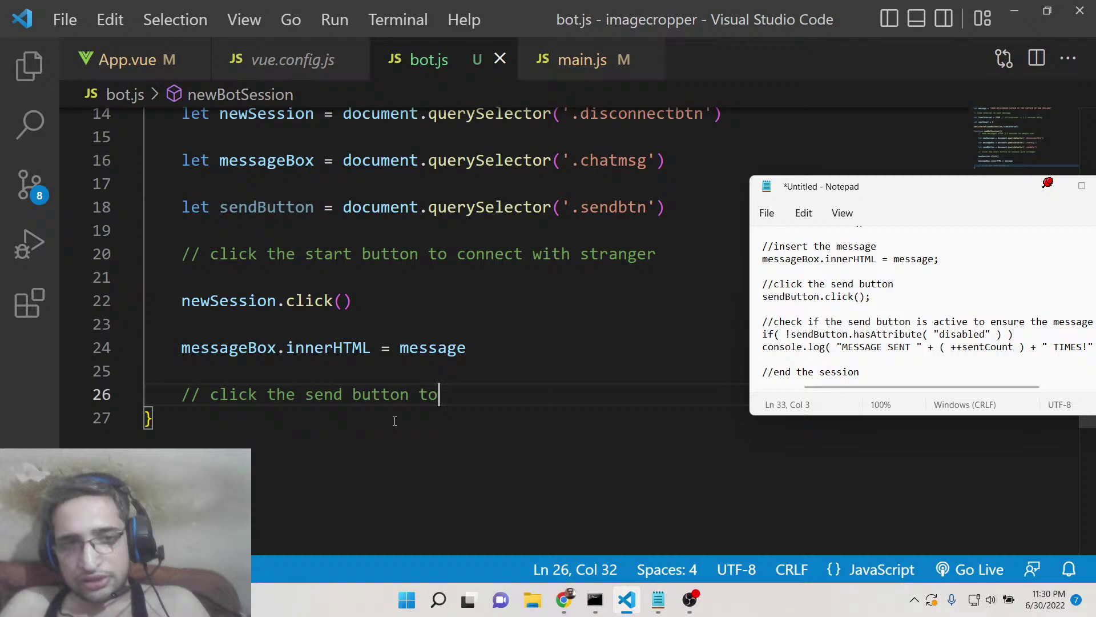
type("e message")
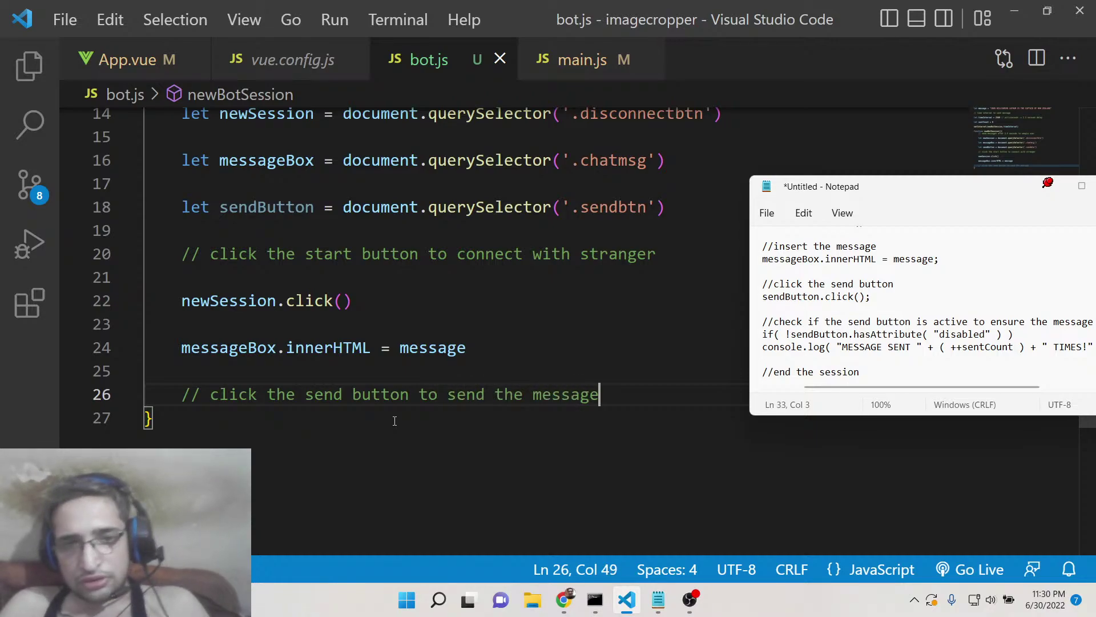
type(" to str")
type("anger")
key("Return")
key("Return")
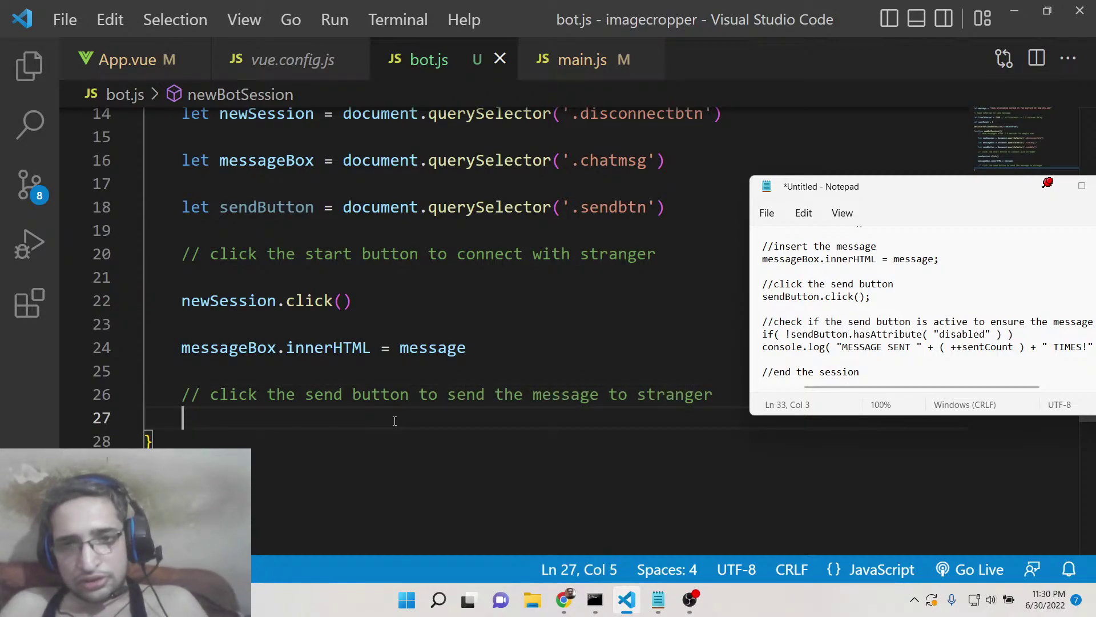
type("send")
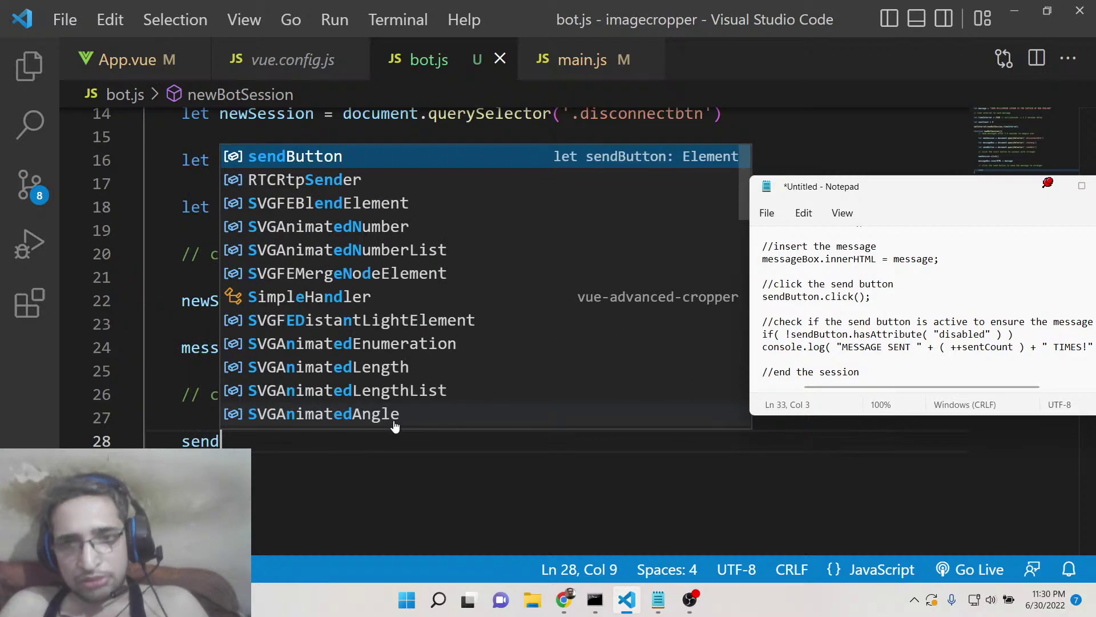
type("Button.click()")
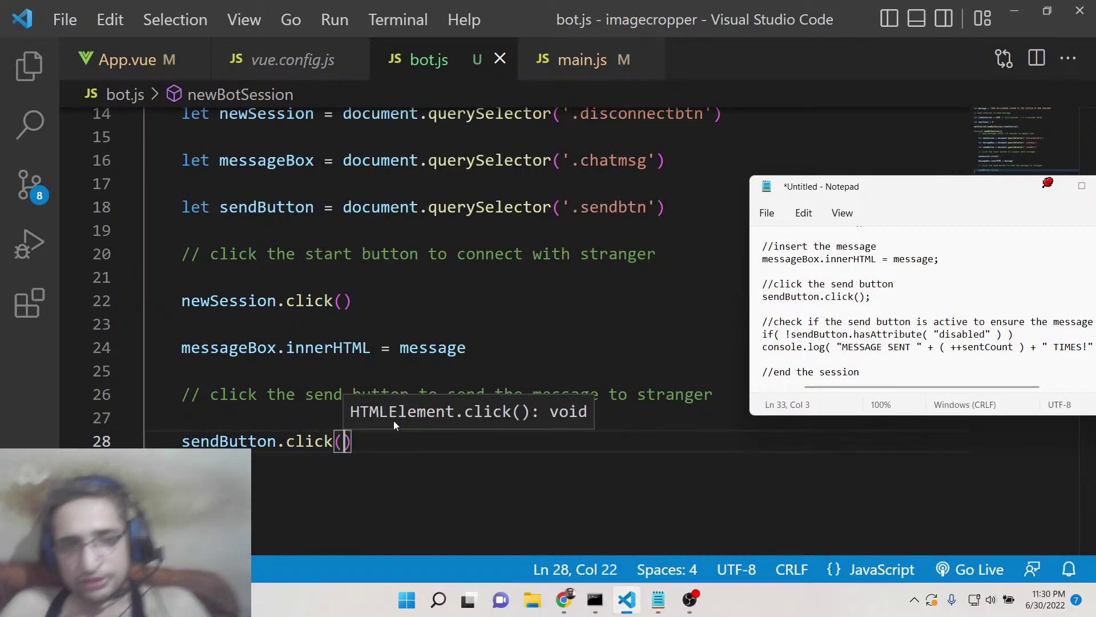
key("Return")
key("Return")
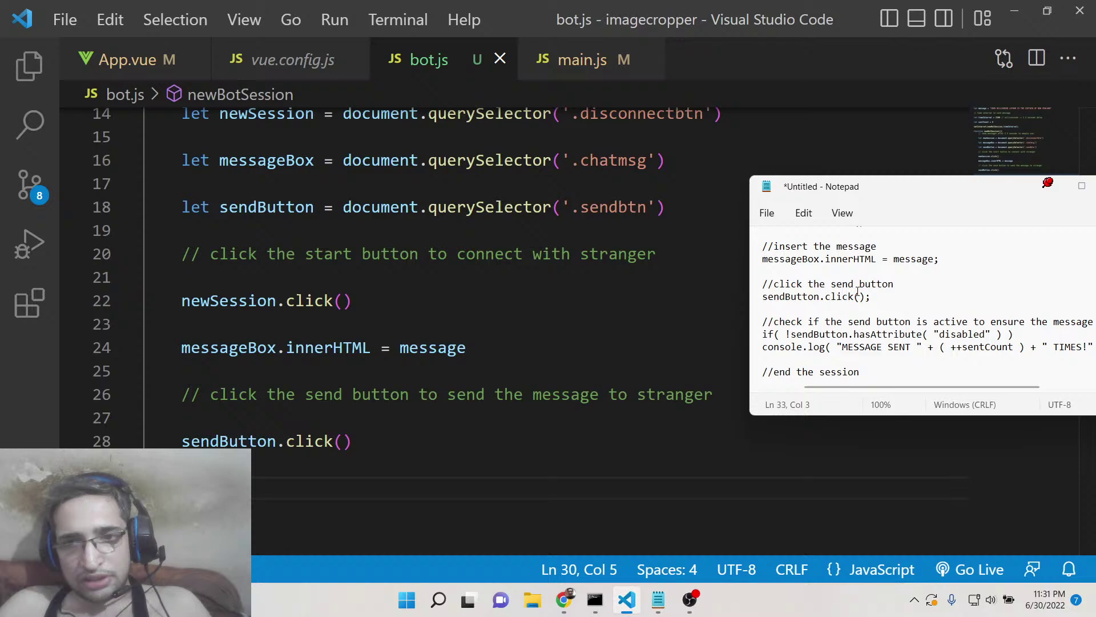
scroll(857, 292, "down", 1)
scroll(297, 407, "down", 2)
type("//")
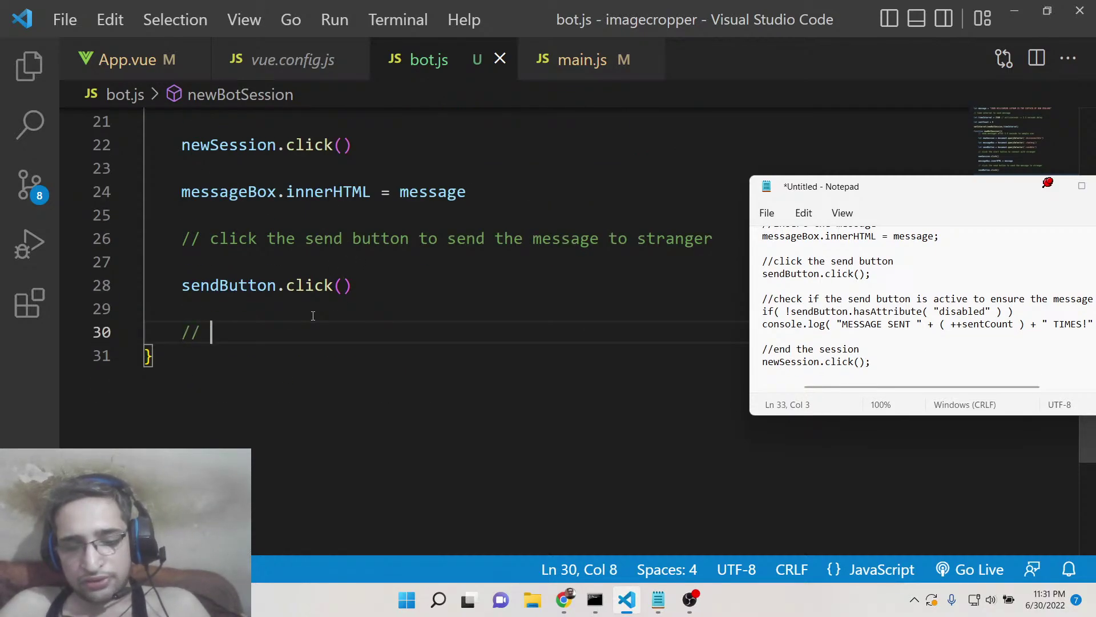
type("che")
type("ck if messa")
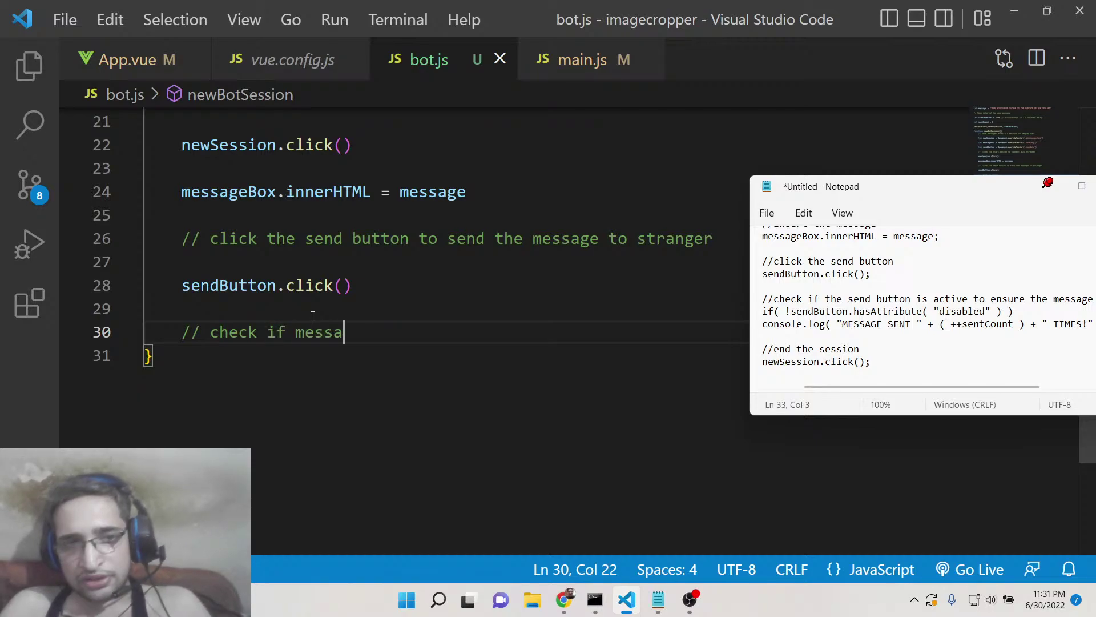
type("t")
Add an if block checking that sendButton has no disabled attribute.
key("Return")
key("Return")
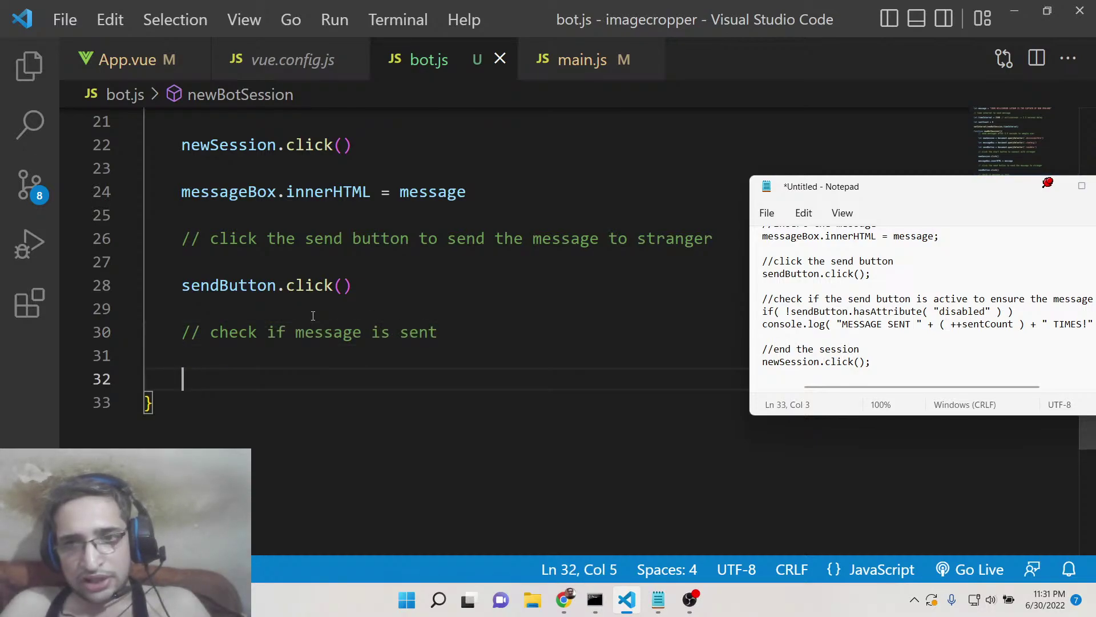
type("if(!sen")
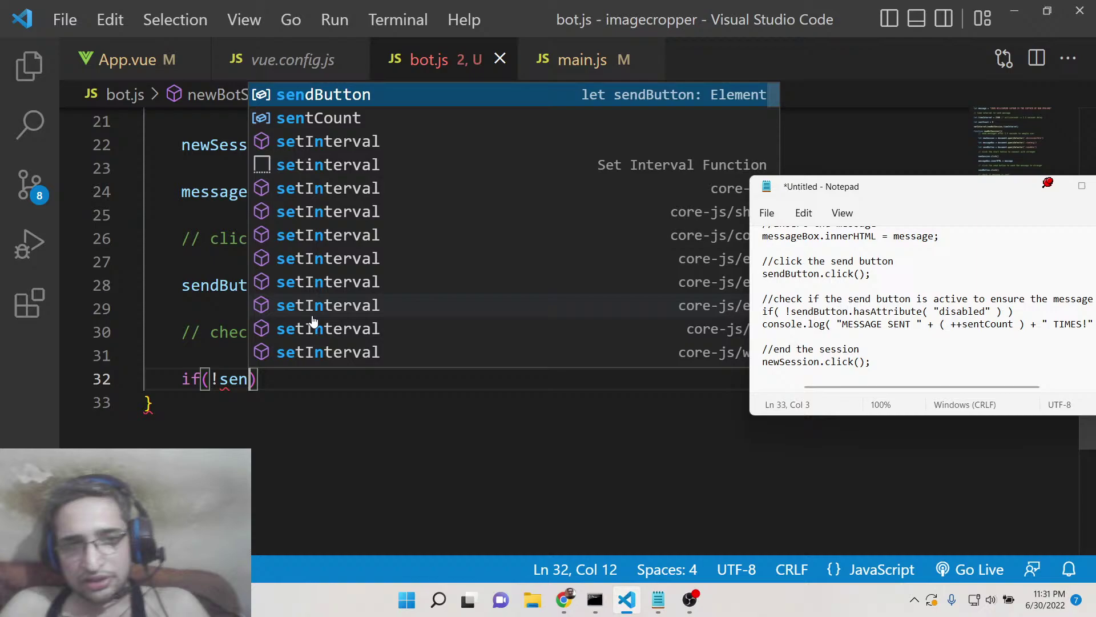
type("d")
key("Tab")
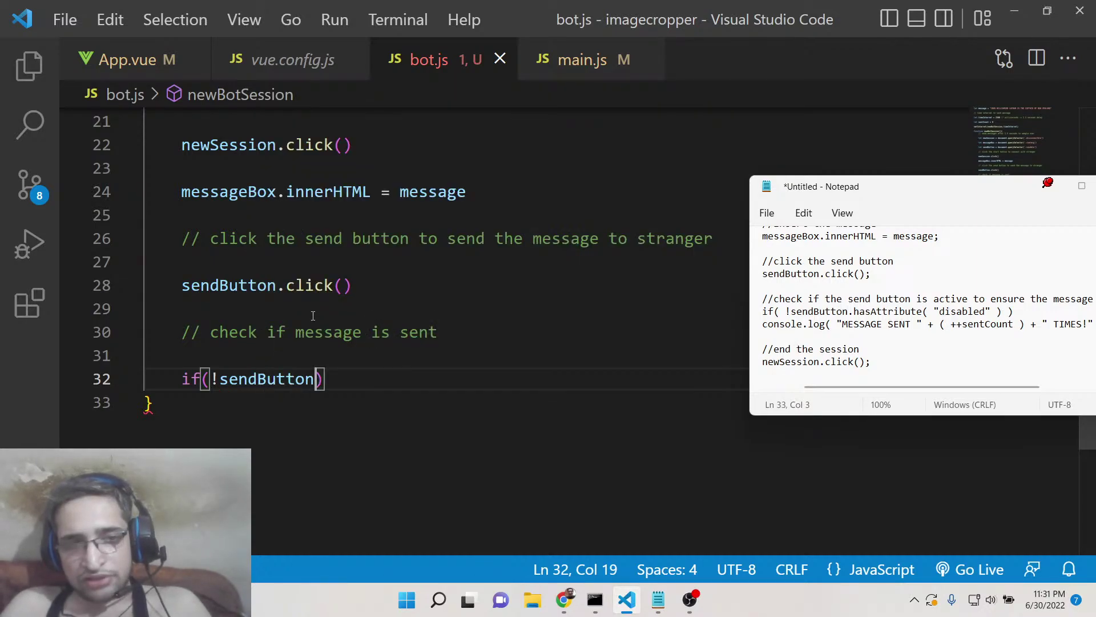
type(".has")
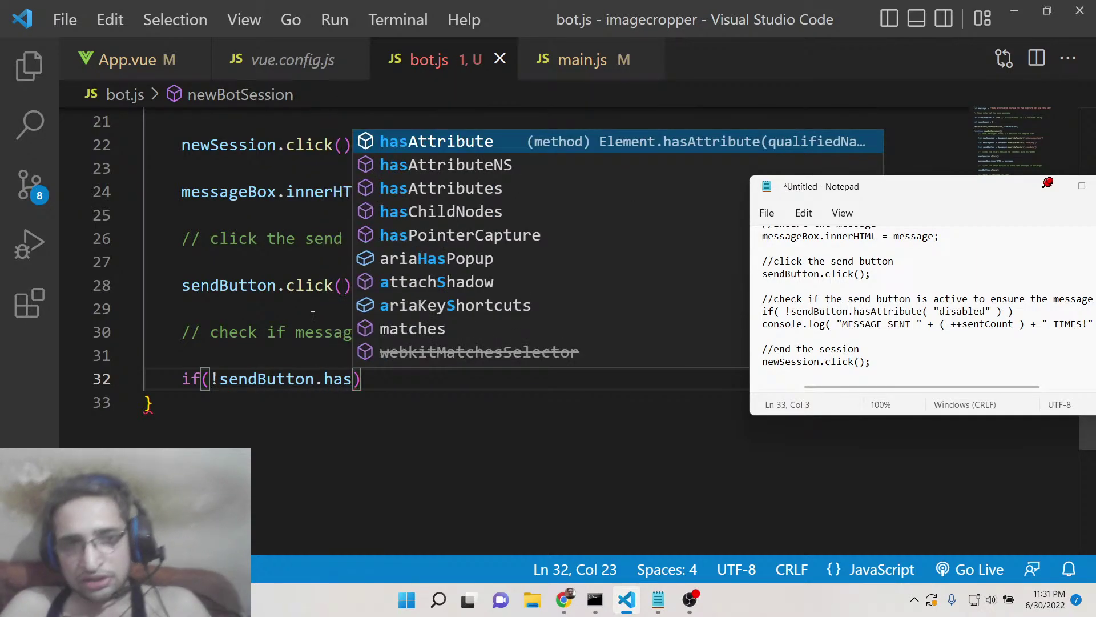
key("Tab")
type("('")
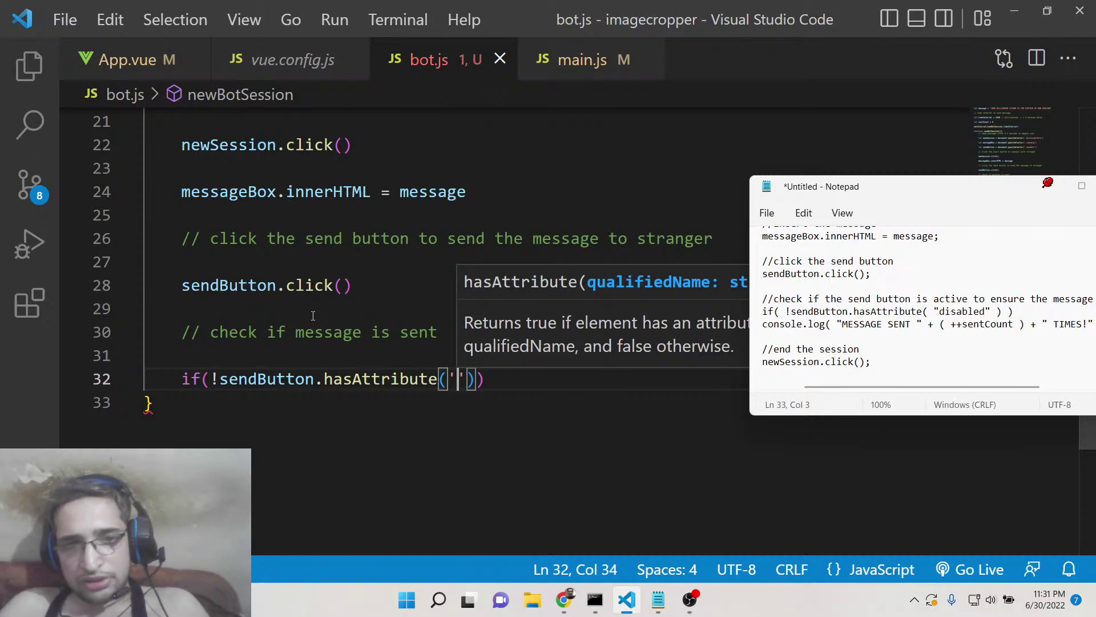
type("disabled')")
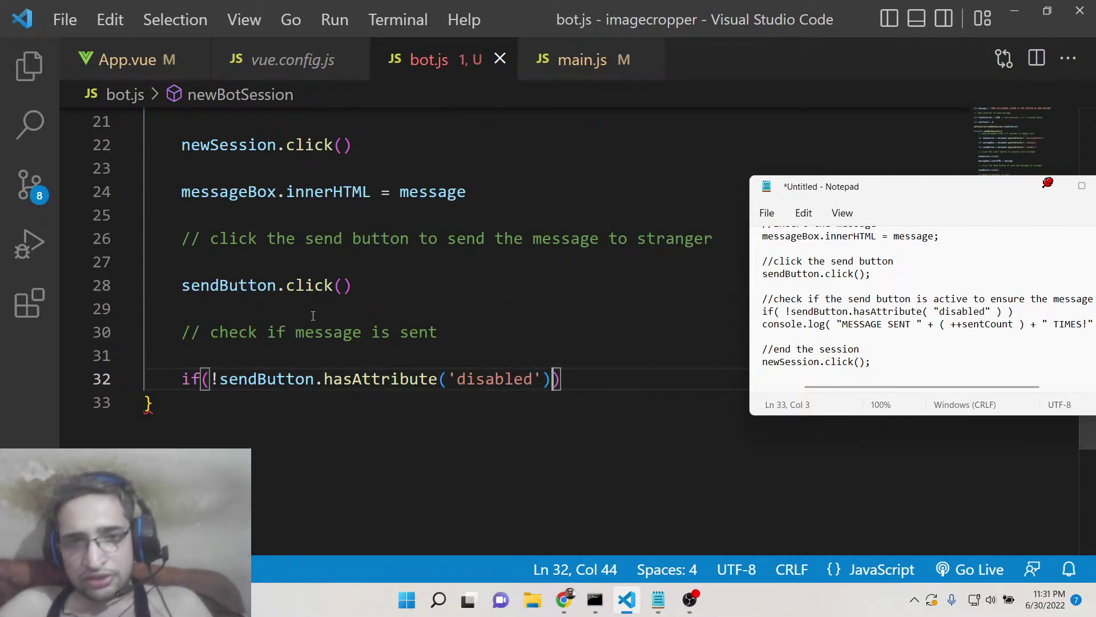
type("{")
key("Return")
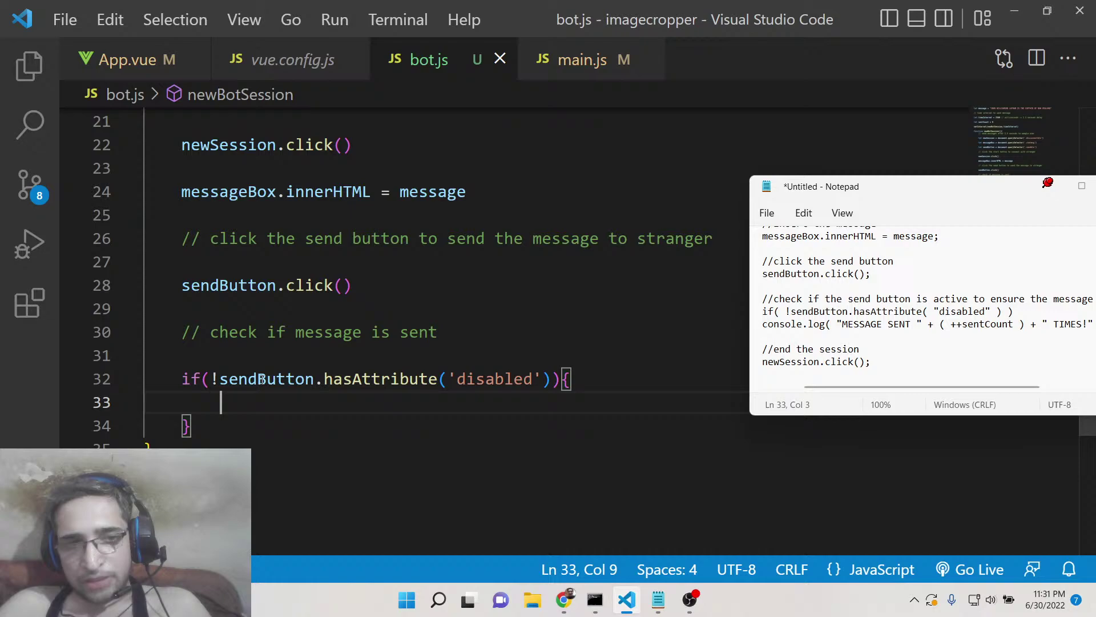
Highlight parts of the if condition to explain the disabled-attribute check.
mouse_move(215, 379)
left_mouse_down()
mouse_move(512, 379)
mouse_move(182, 378)
left_mouse_up()
left_click(519, 399)
left_click(257, 378)
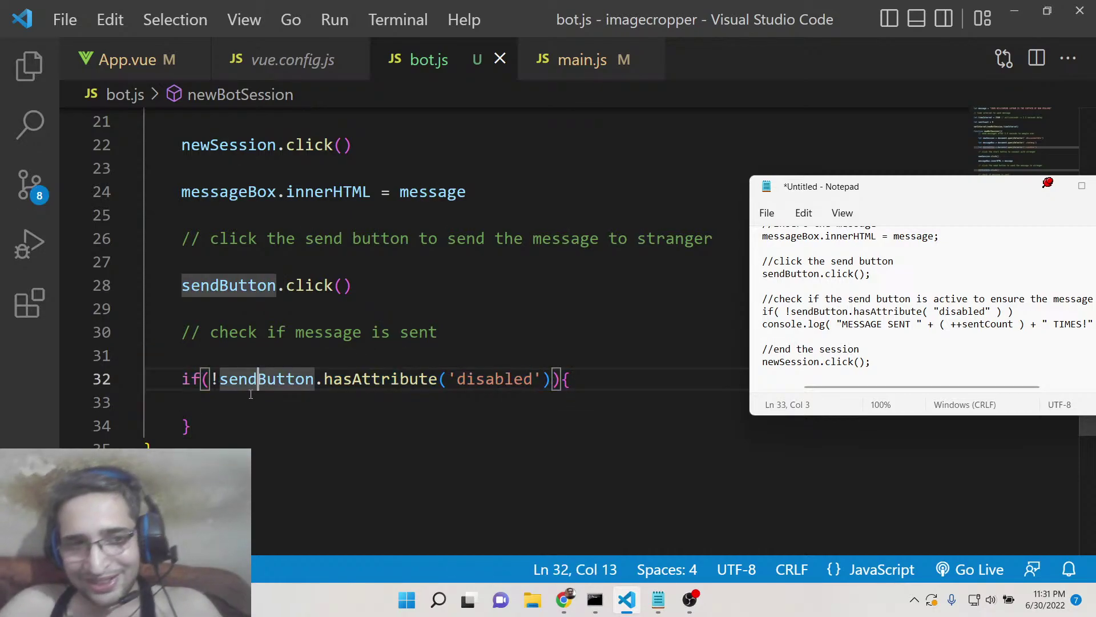
left_click(220, 396)
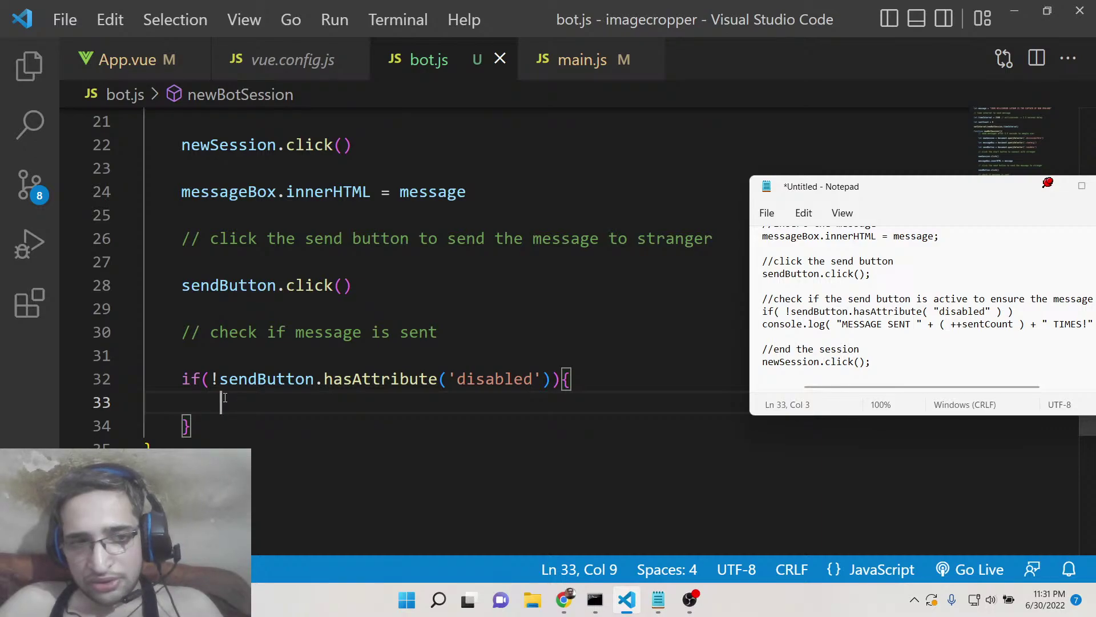
left_click_drag(209, 378, 573, 379)
left_click(217, 397)
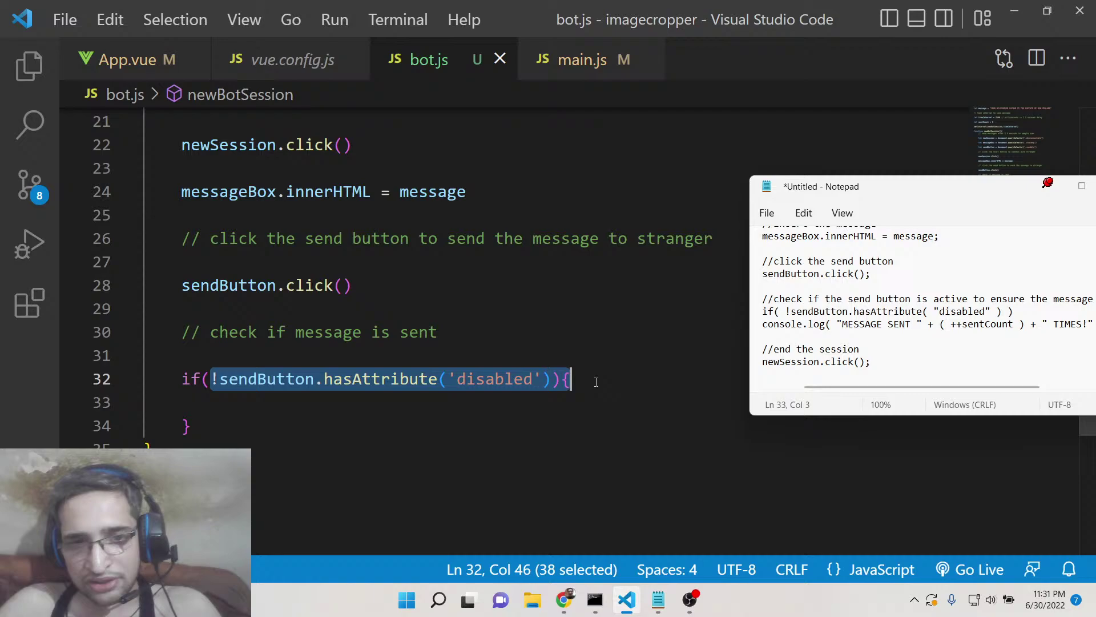
left_click(282, 405)
type("c")
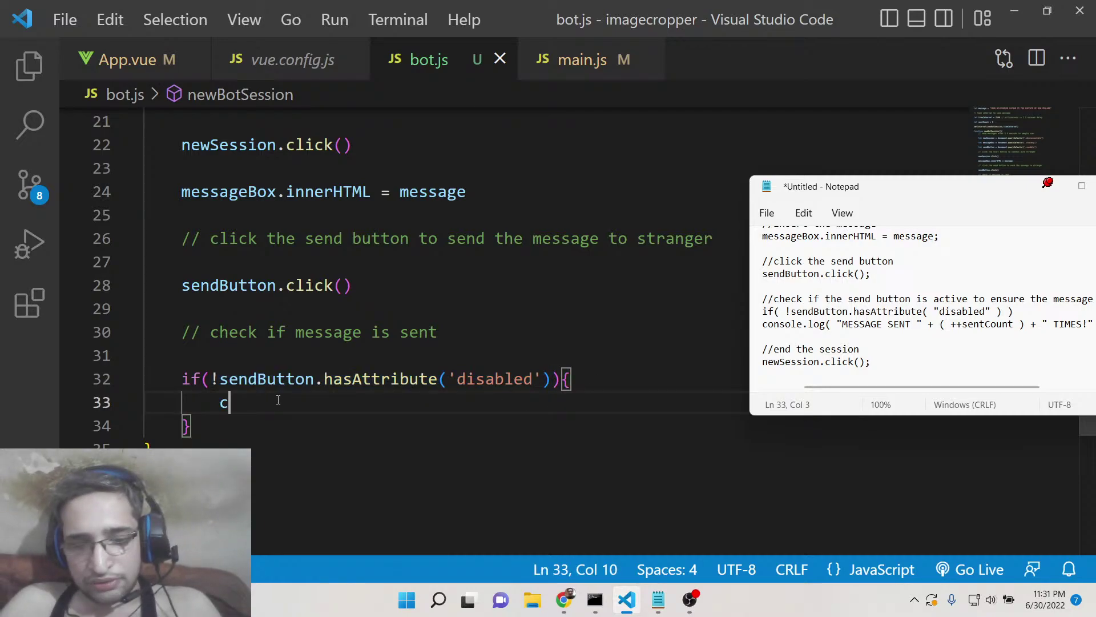
type("ns")
Write console.log("Message sent " + (++sentCount) + " Times") inside the if block.
key("BackSpace")
key("BackSpace")
type("onsole.lo")
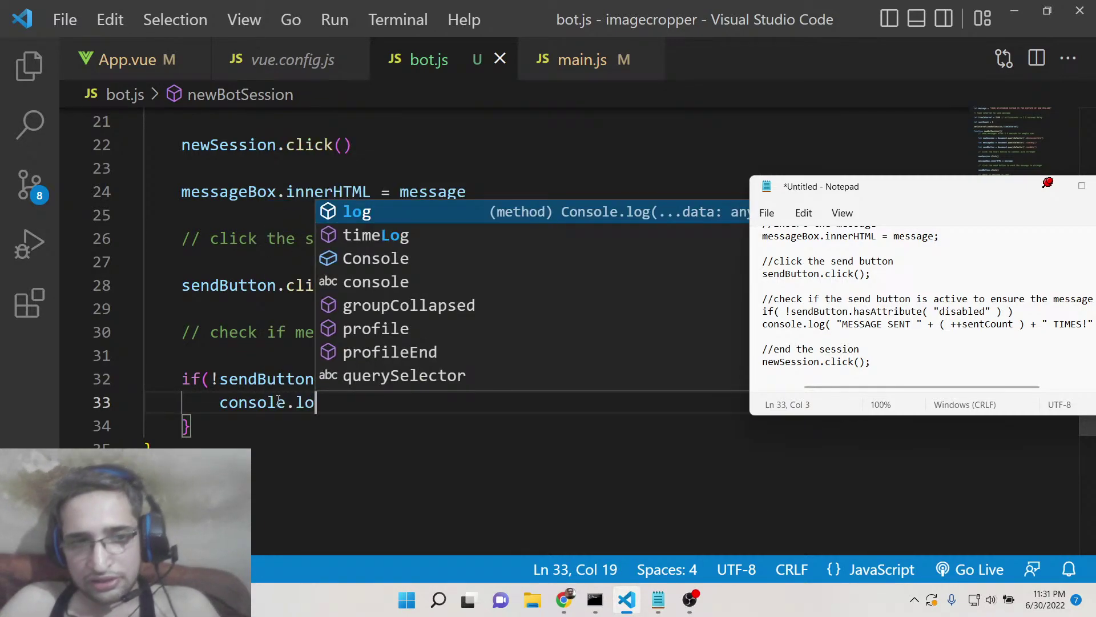
type("g(\"Me")
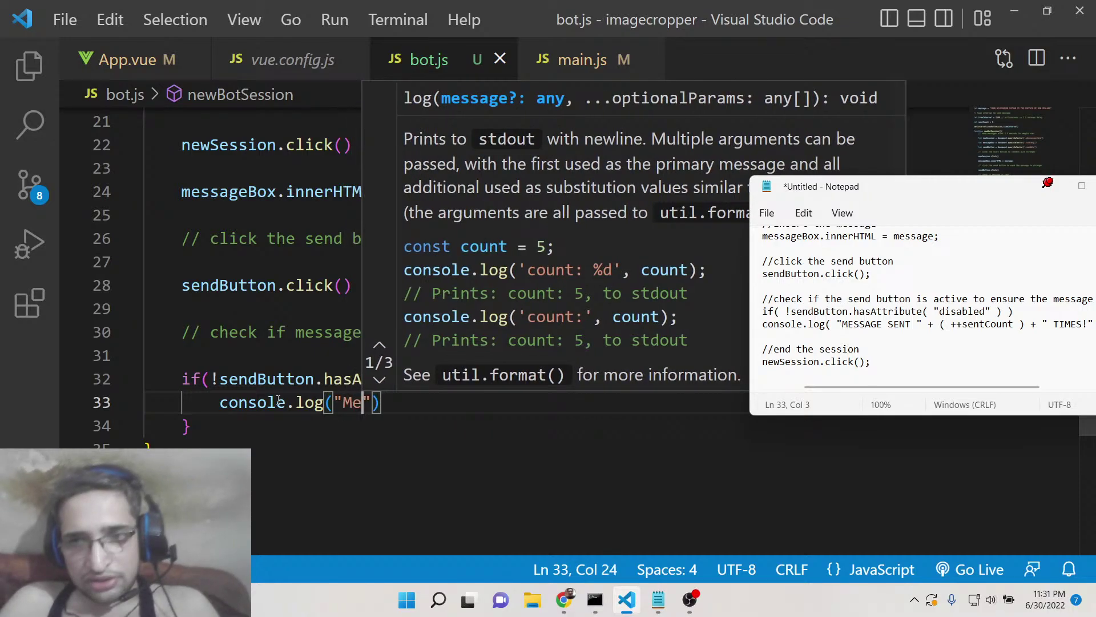
type("ssage sent \" ")
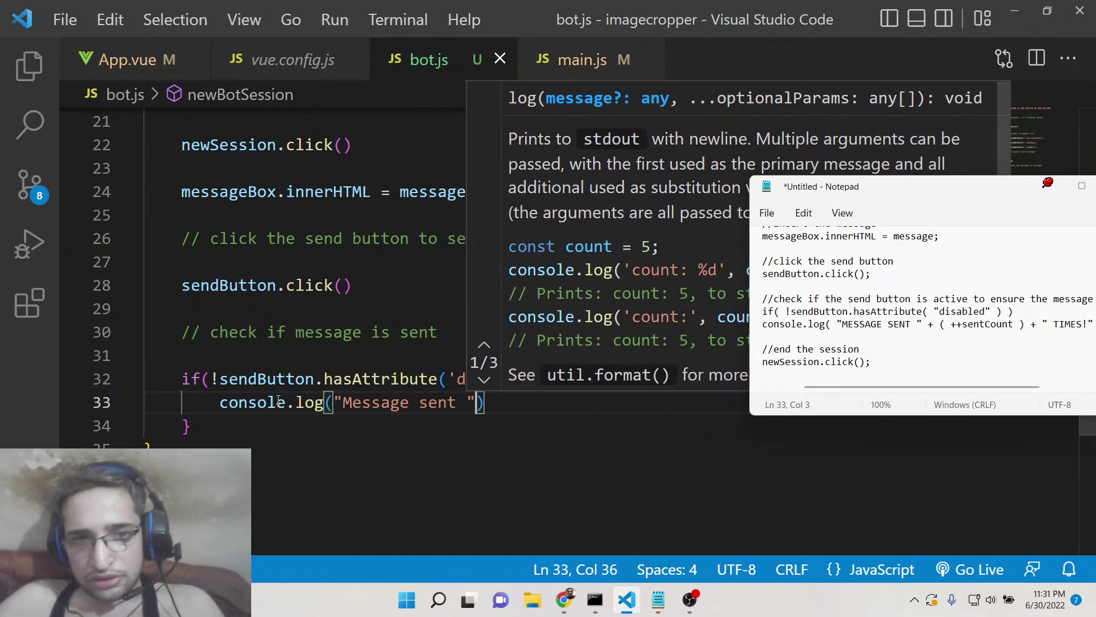
type("+ (")
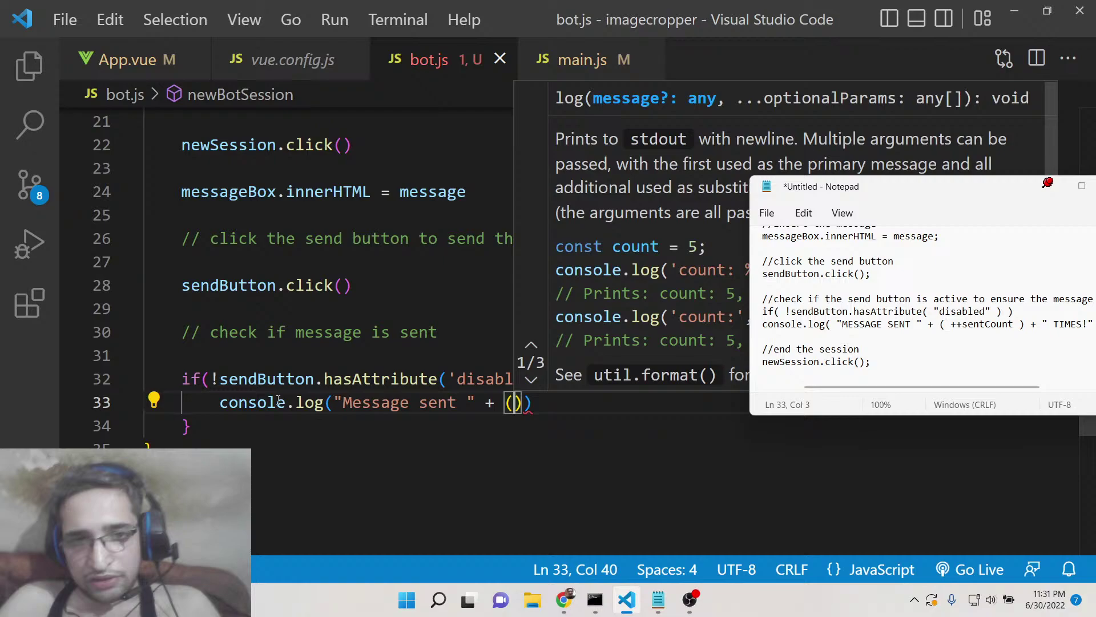
type("++s")
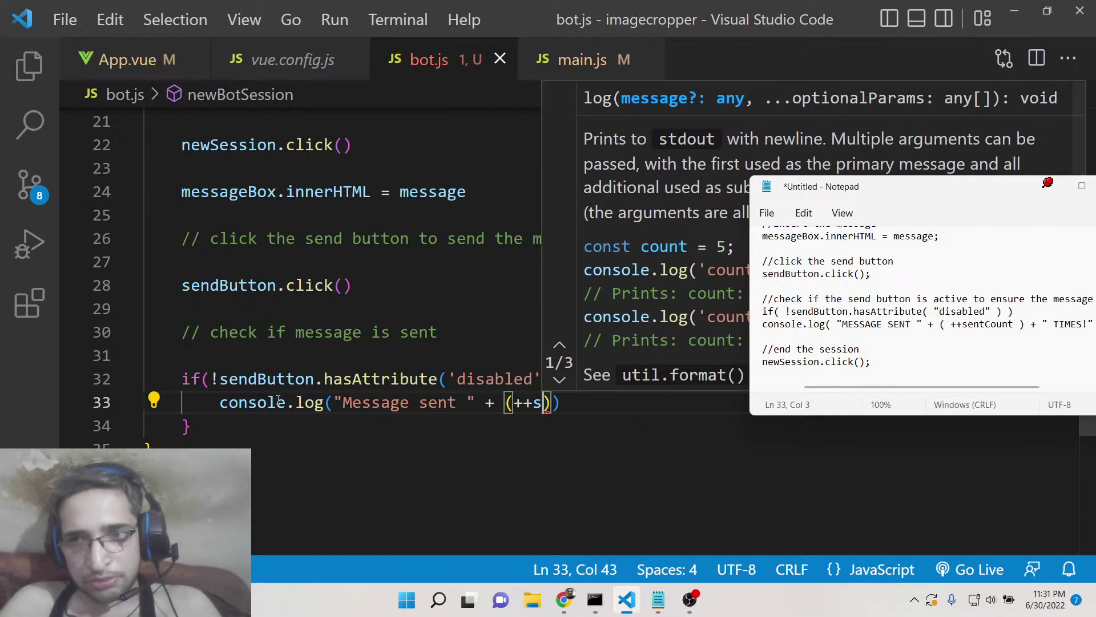
type("ent")
key("Tab")
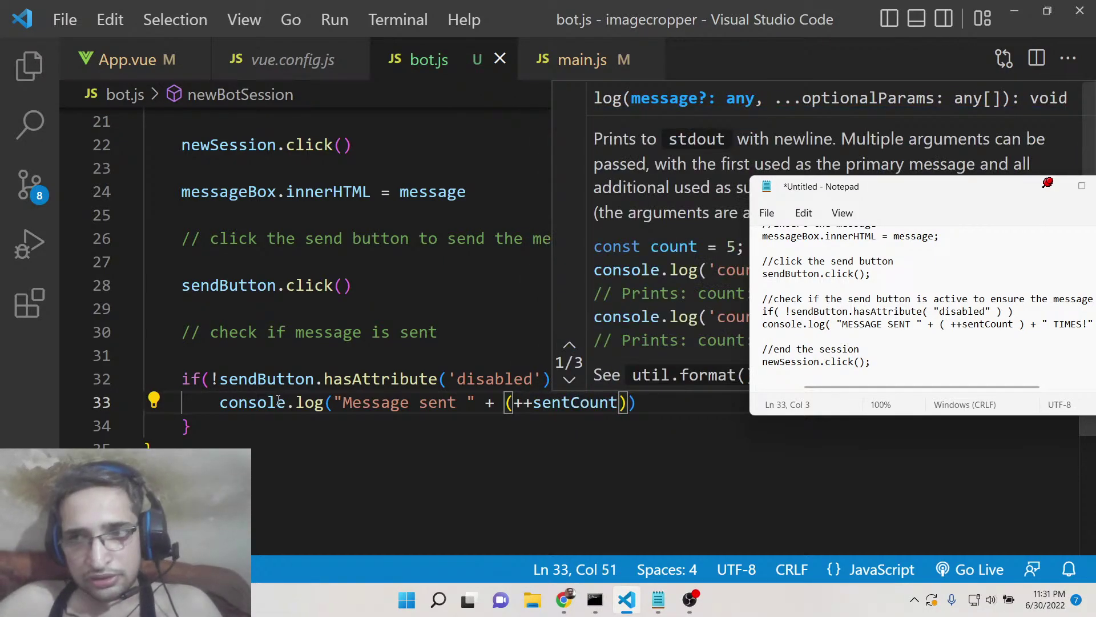
key("Right")
key("Right")
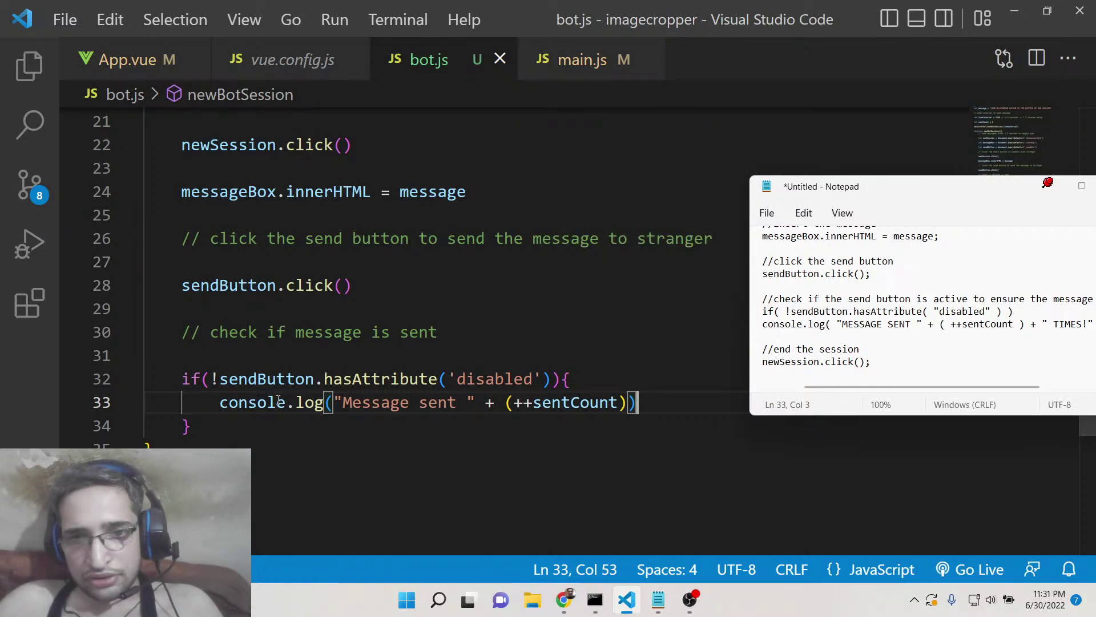
type("+ ")
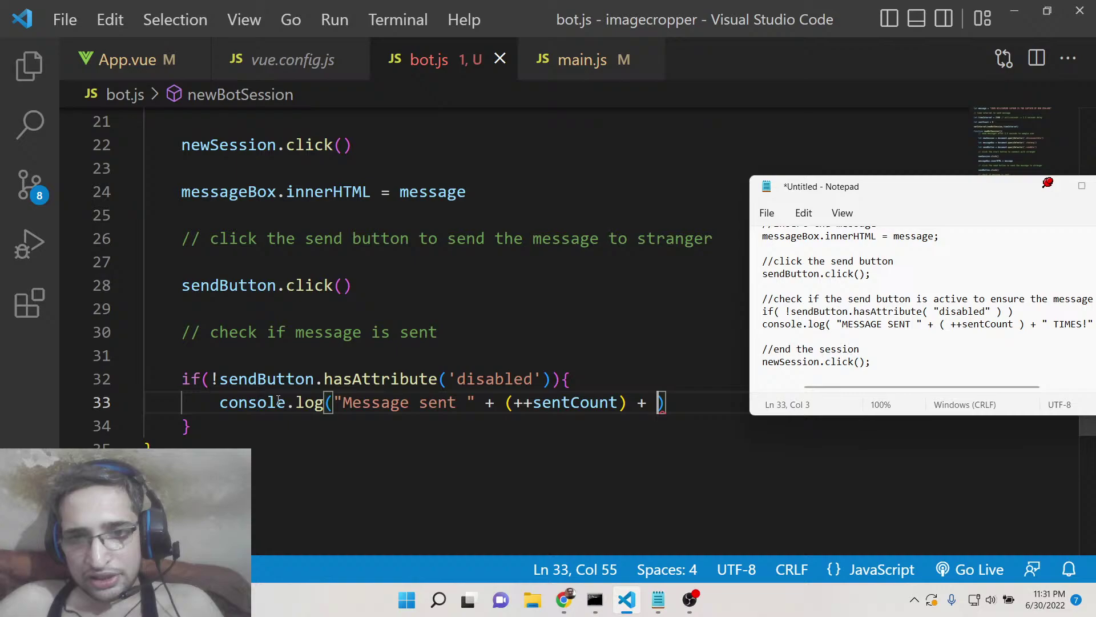
type("\" Times")
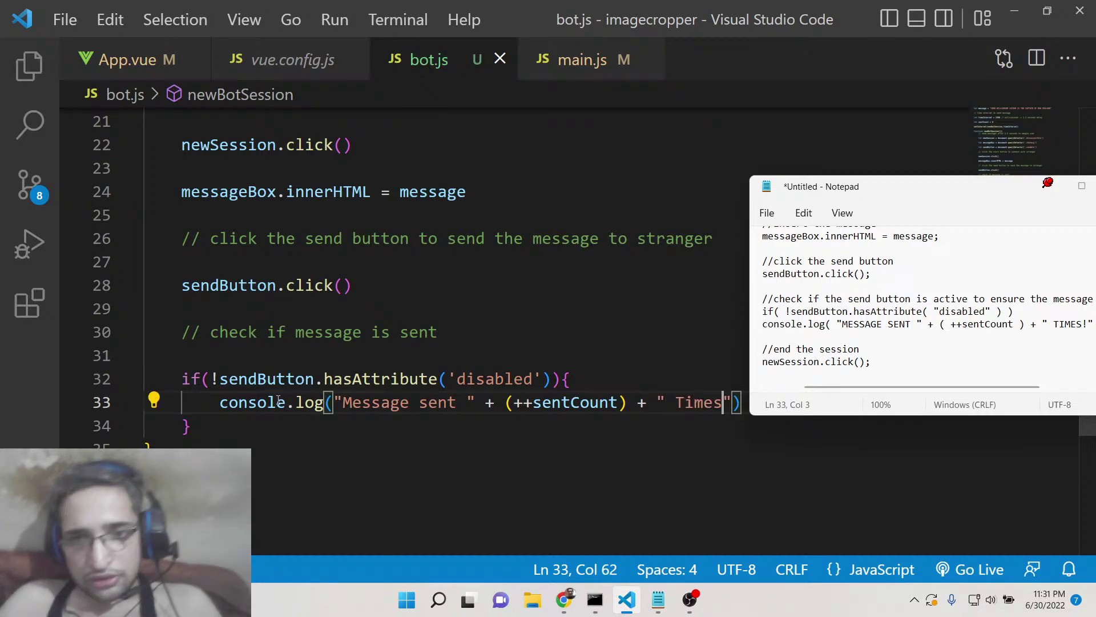
mouse_move(908, 185)
left_mouse_down()
mouse_move(752, 189)
mouse_move(968, 203)
left_mouse_up()
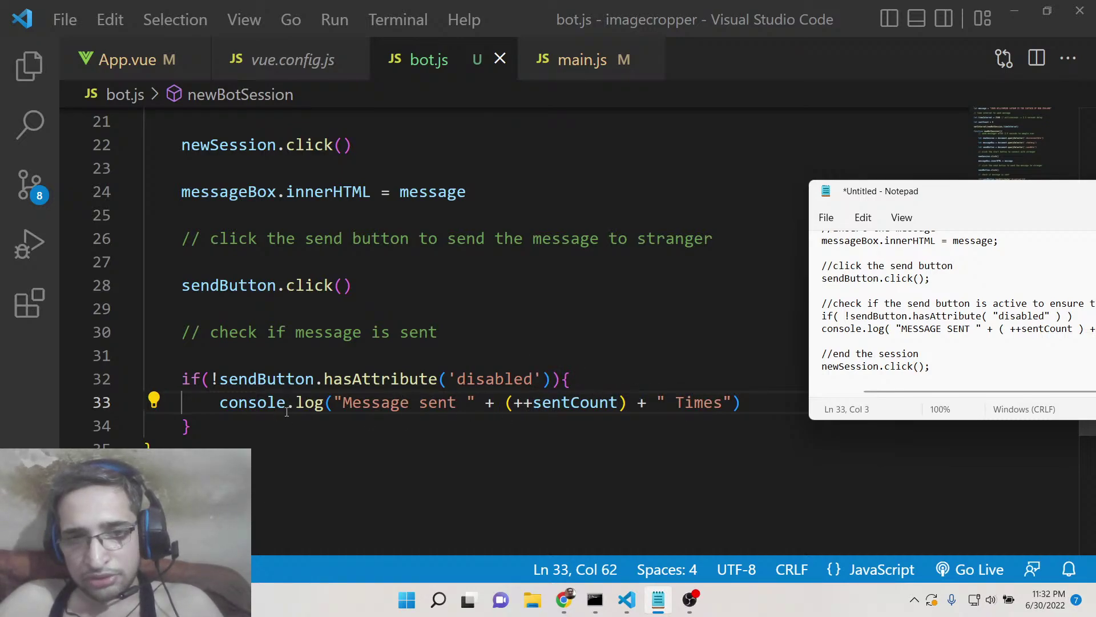
scroll(235, 426, "down", 3)
Add '// disconnect from the stranger' and newSession.click() after the if block.
left_click(219, 270)
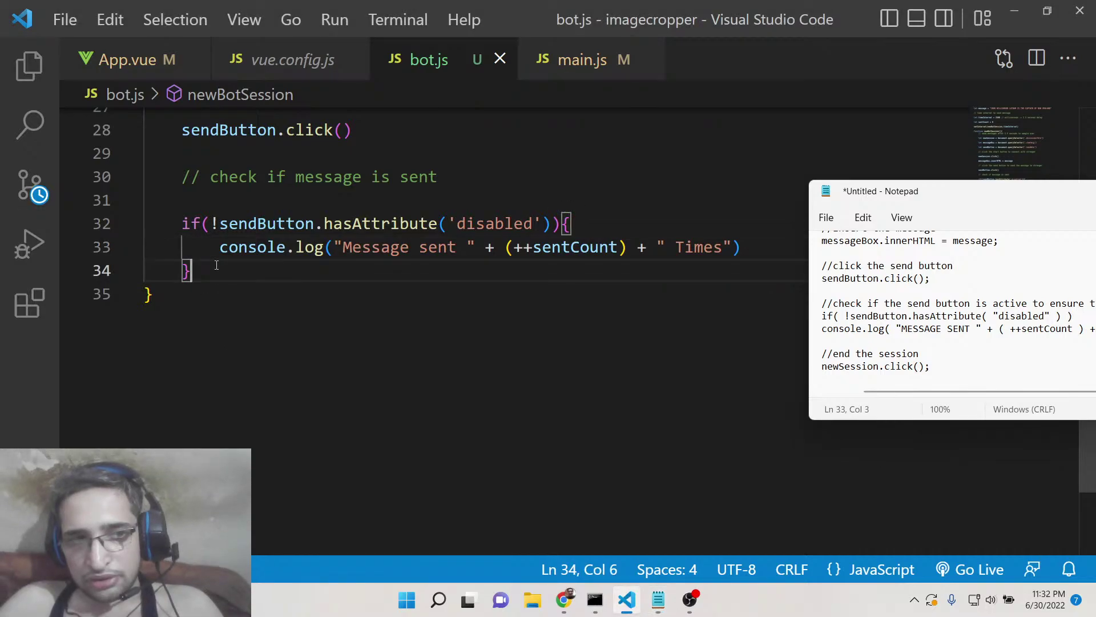
key("Return")
key("Return")
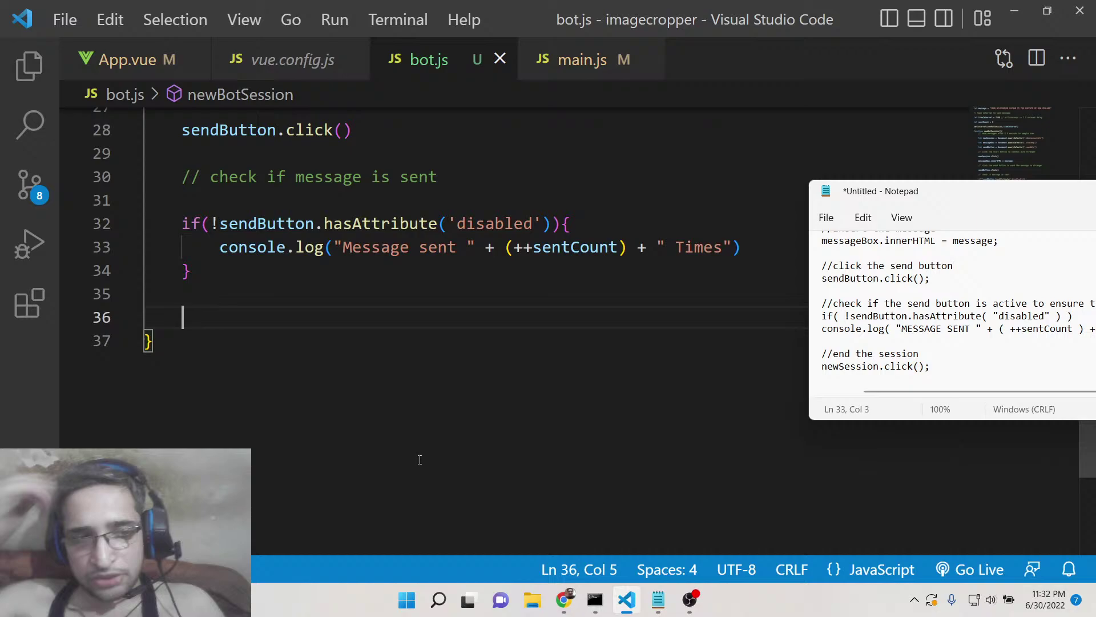
type("// dis")
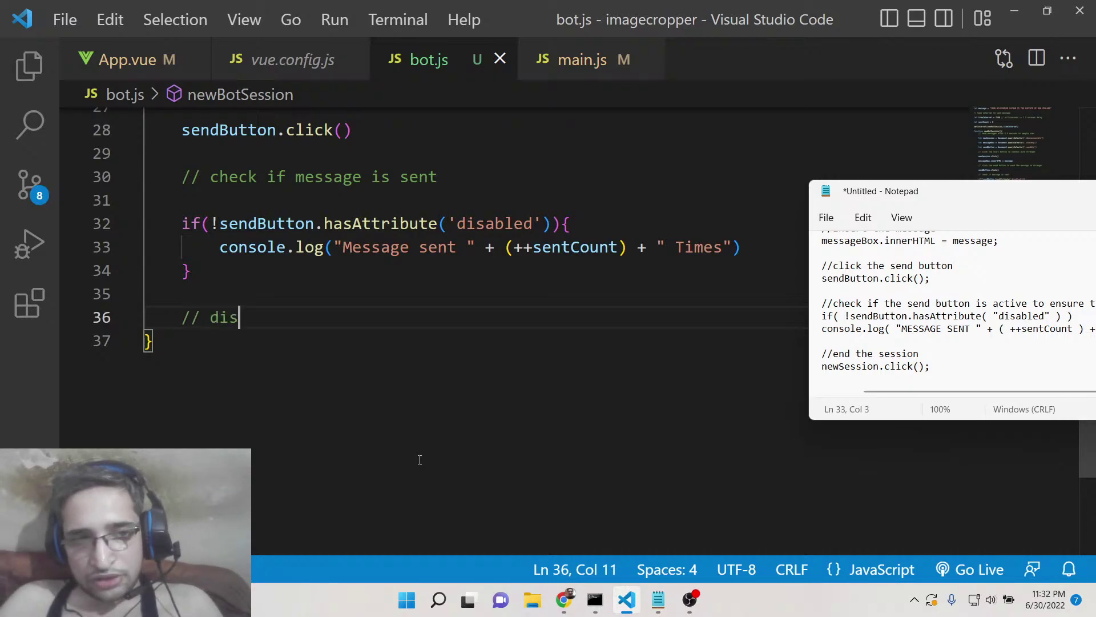
type("connect from")
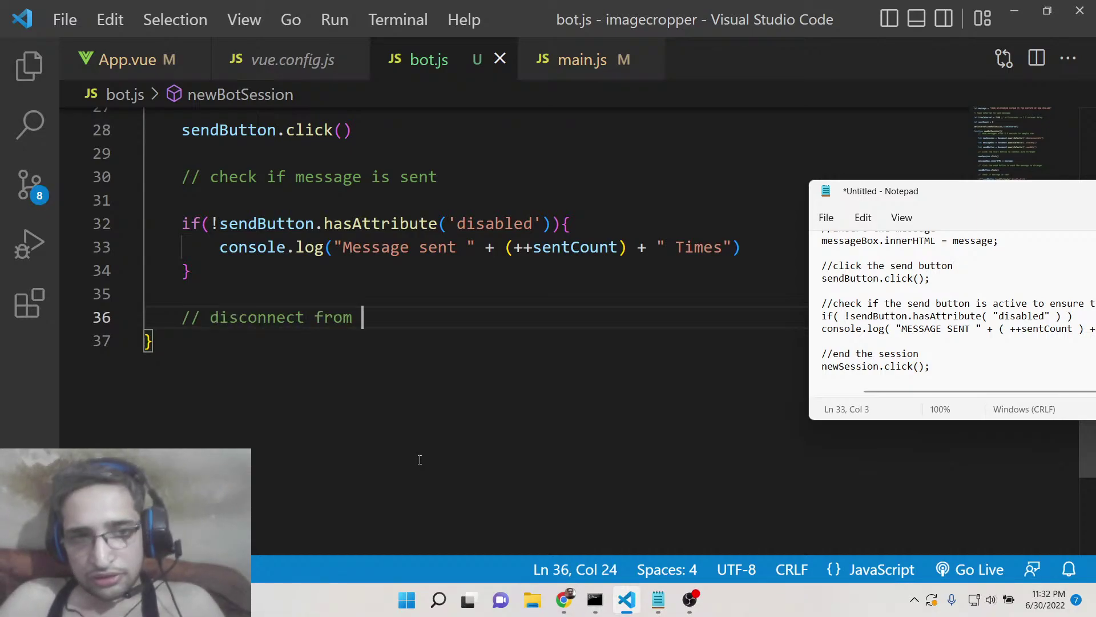
type("nger")
key("Return")
key("Return")
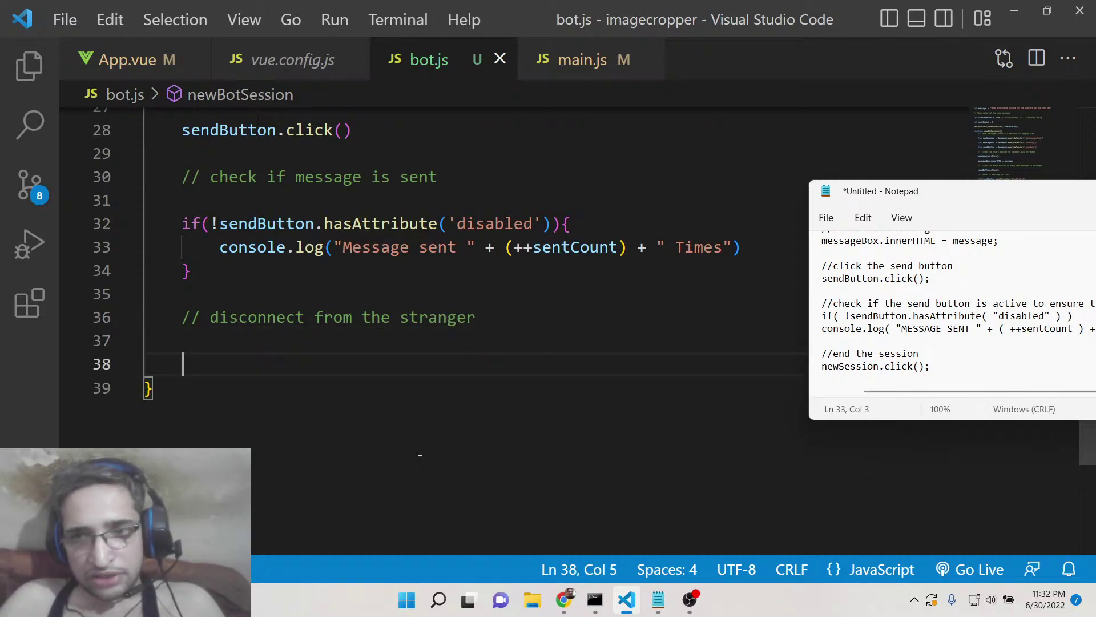
type("new")
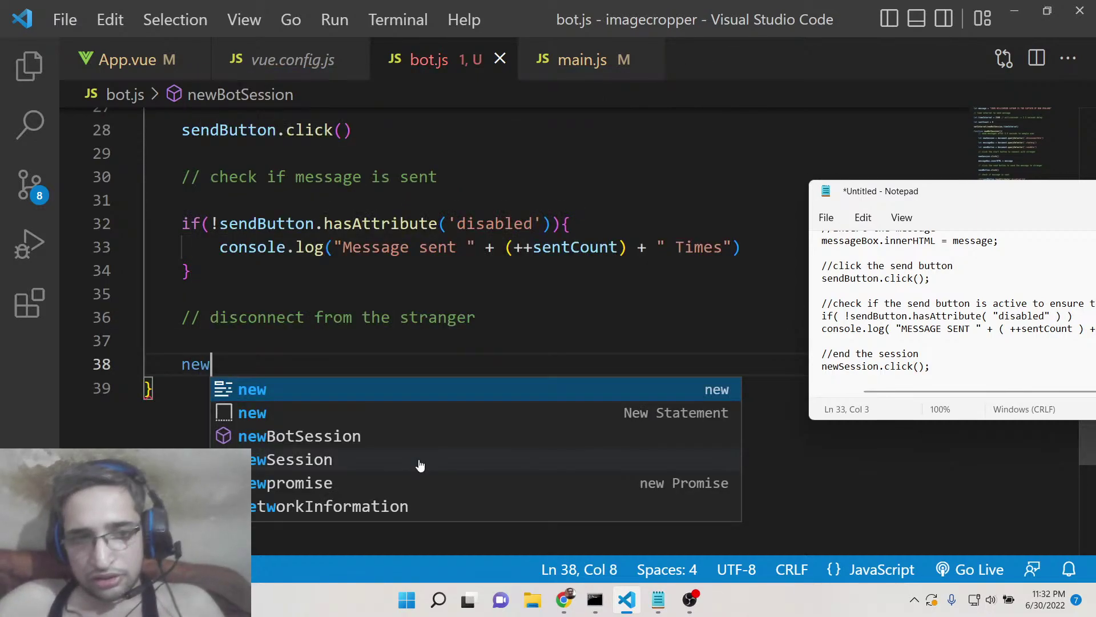
key("Down")
key("Down")
key("Down")
key("Return")
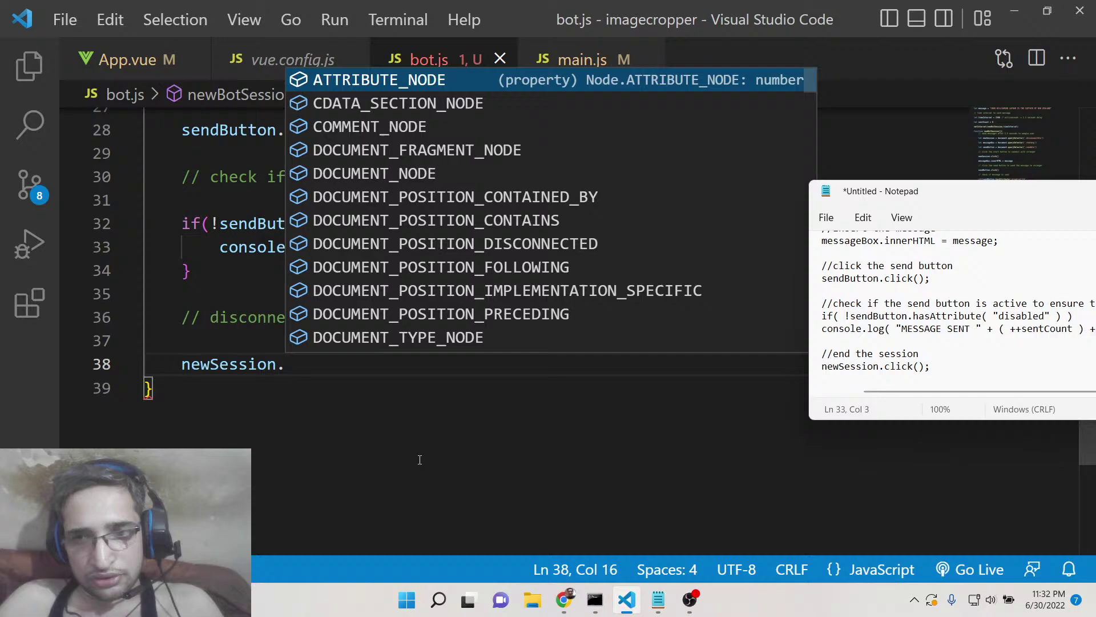
type("click()")
scroll(420, 428, "up", 8)
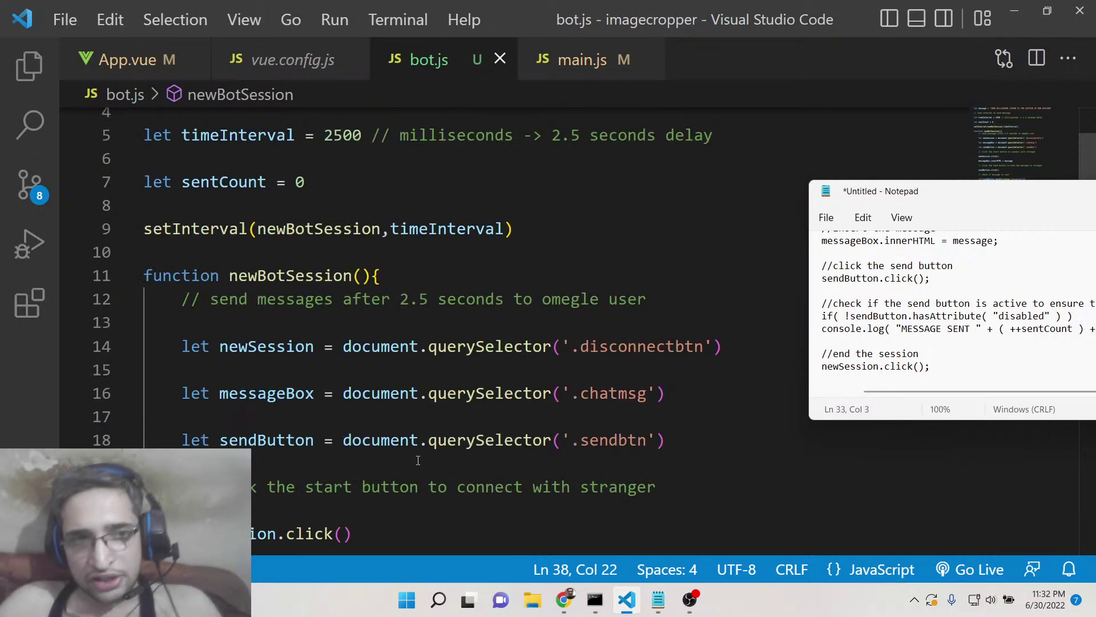
scroll(420, 429, "up", 2)
scroll(377, 386, "down", 10)
Select and copy the entire bot.js script.
key("ctrl+a")
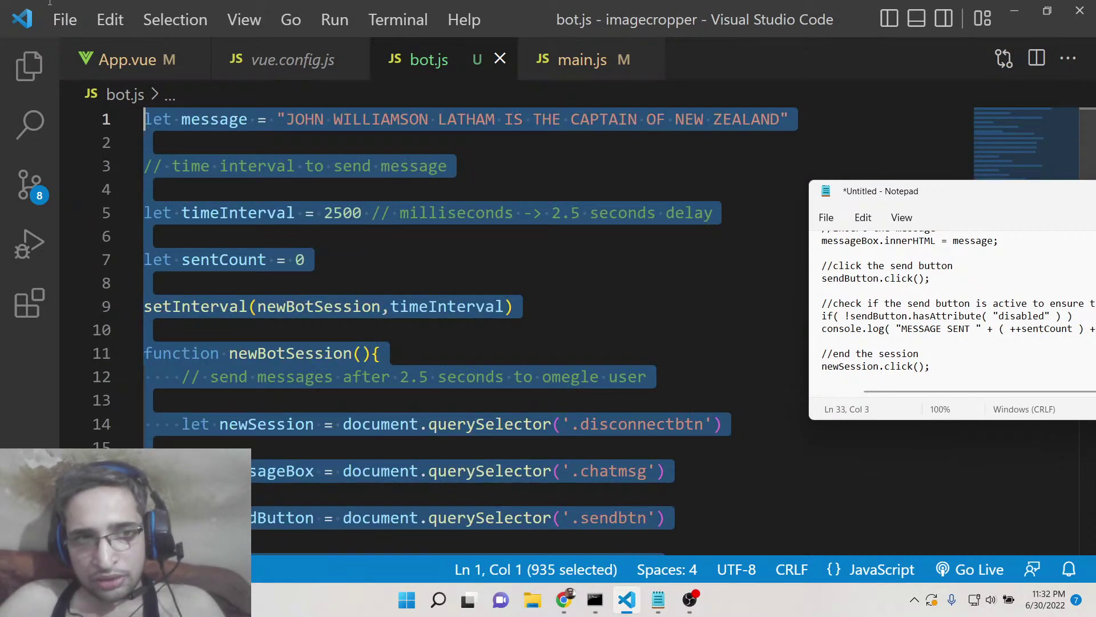
left_click(394, 400, "shift")
left_click(374, 326)
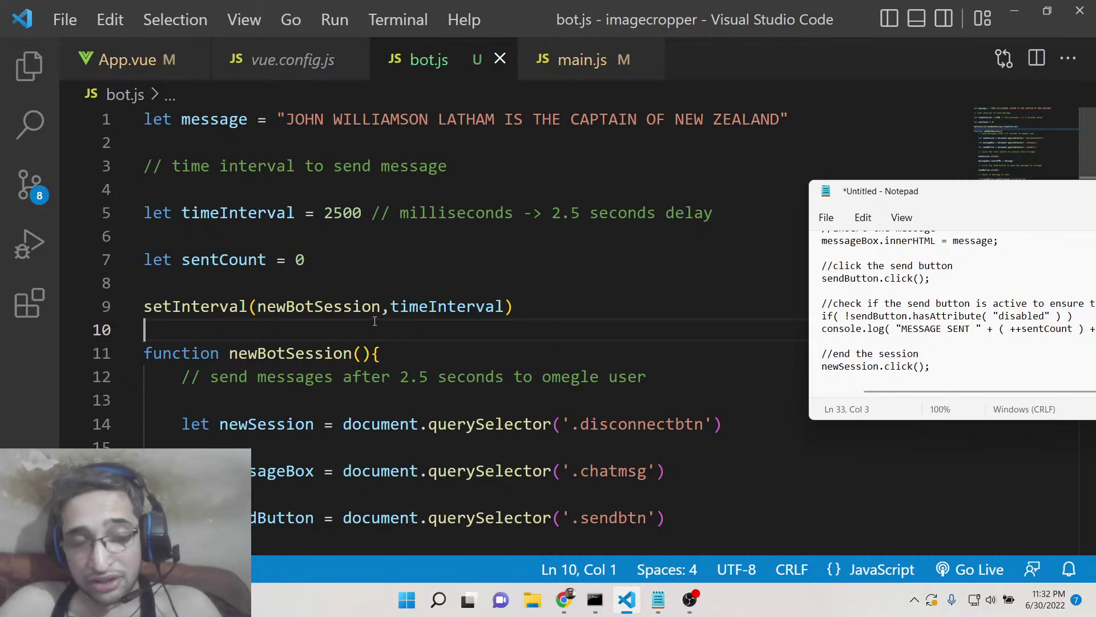
scroll(374, 320, "down", 8)
left_click_drag(360, 440, 187, 75)
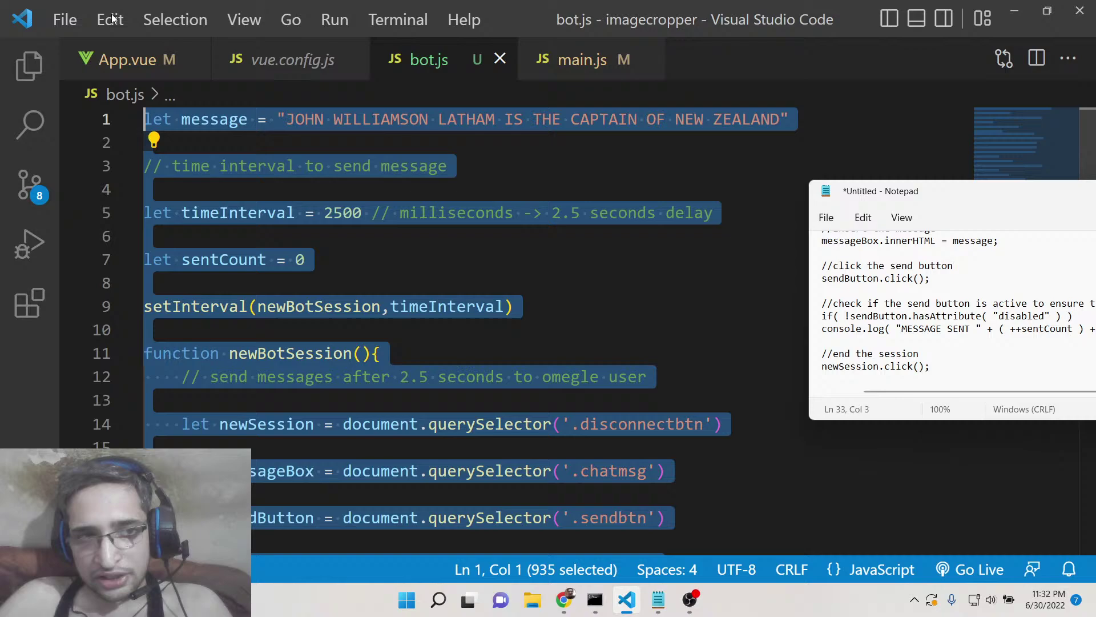
left_click(365, 236)
key("ctrl+a")
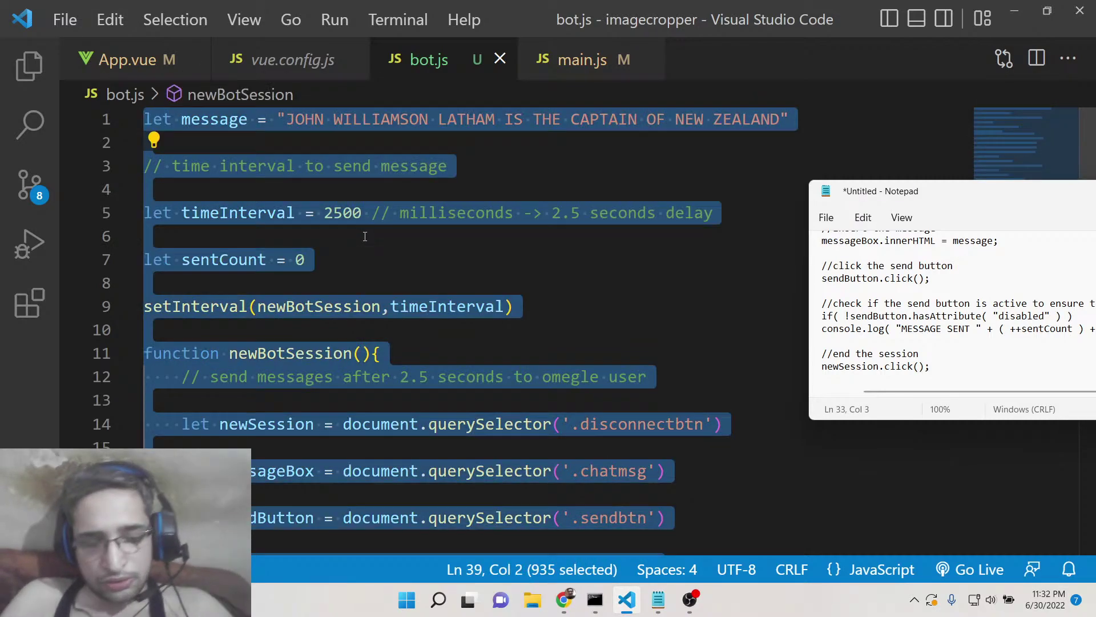
Open the Omegle page's DevTools Console, clear it, and paste the bot script.
left_click(563, 600)
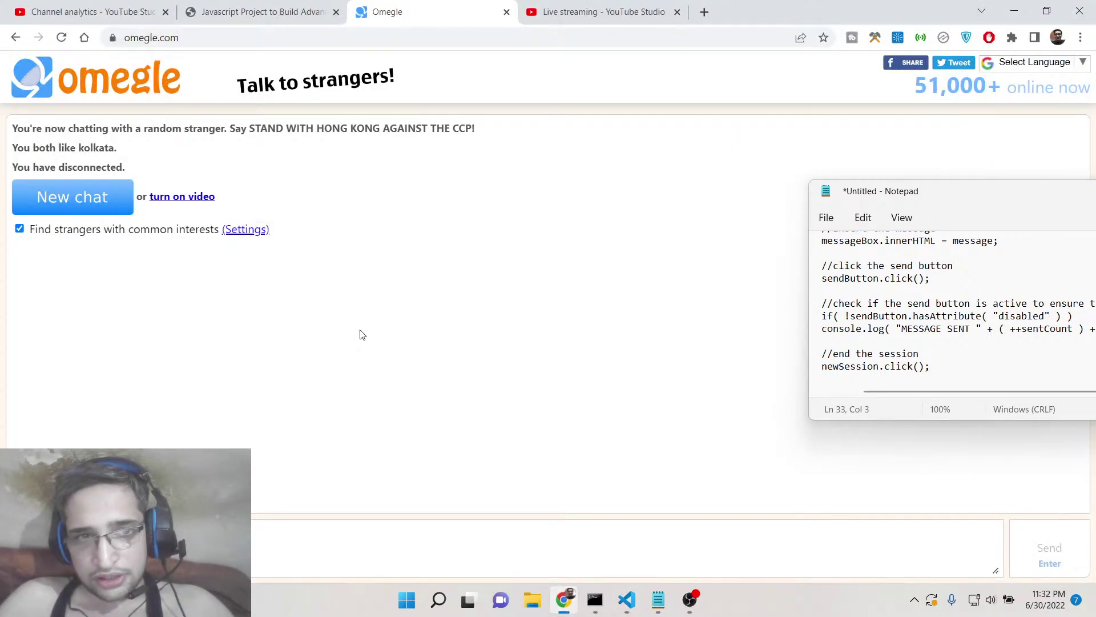
right_click(296, 249)
left_click(337, 529)
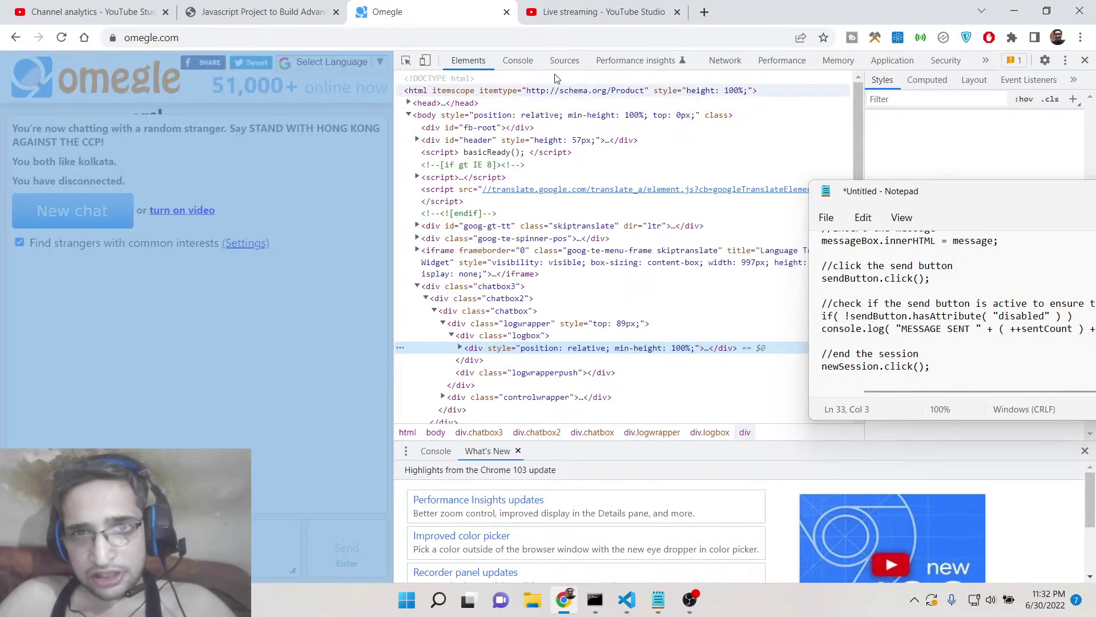
left_click(517, 60)
left_click(427, 79)
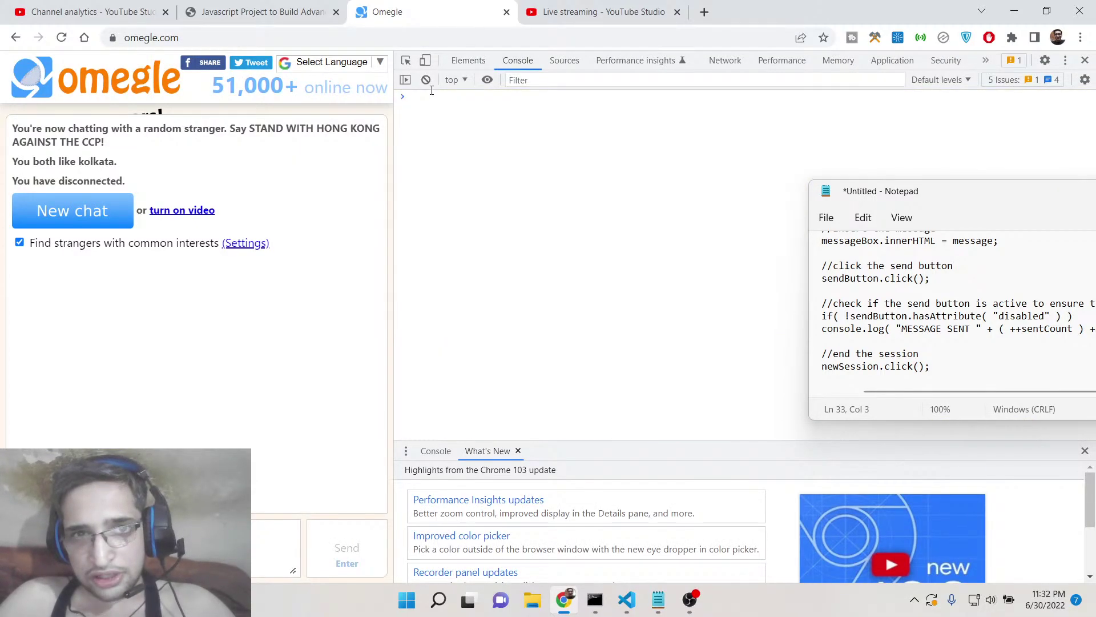
right_click(427, 91)
left_click(471, 167)
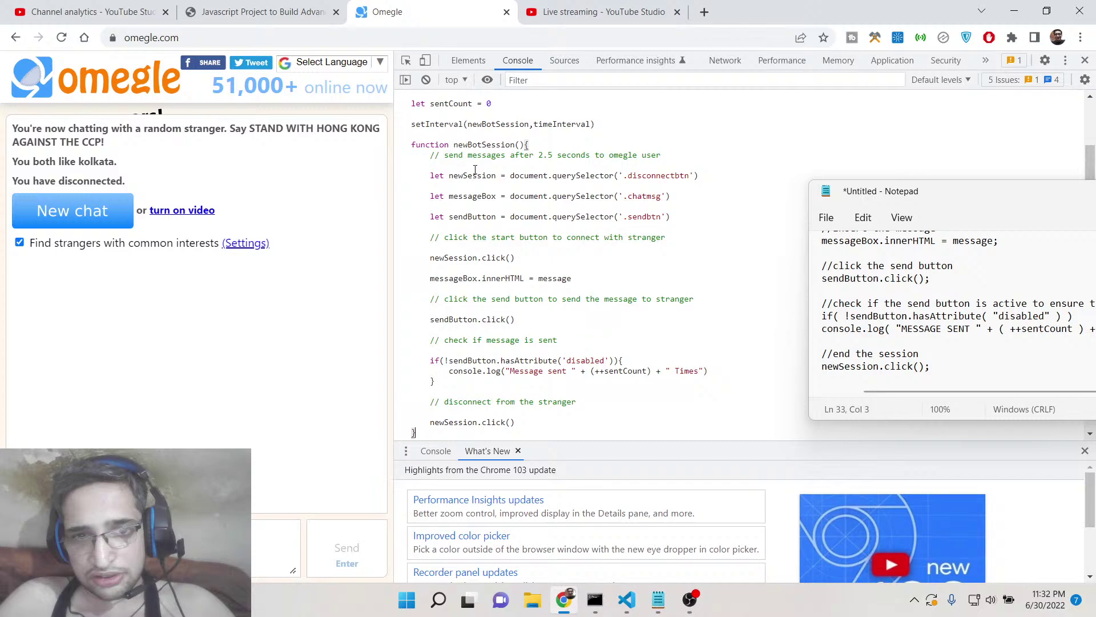
scroll(475, 169, "up", 2)
scroll(514, 188, "down", 3)
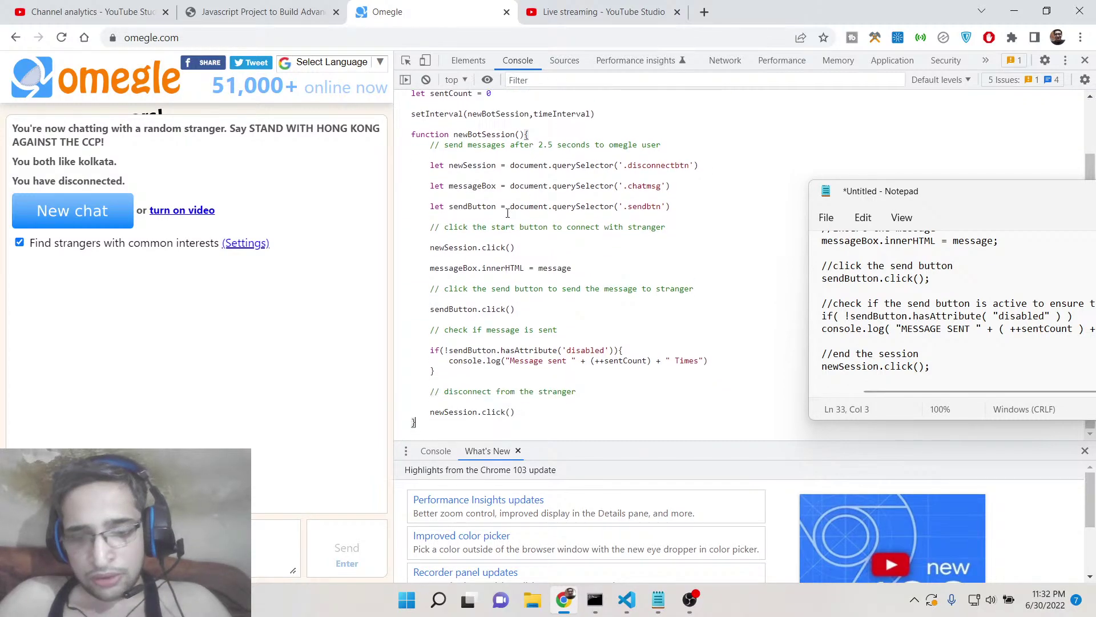
Run the pasted bot script until it logs 'Message sent' 11 times, then show YouTube Studio.
key("Return")
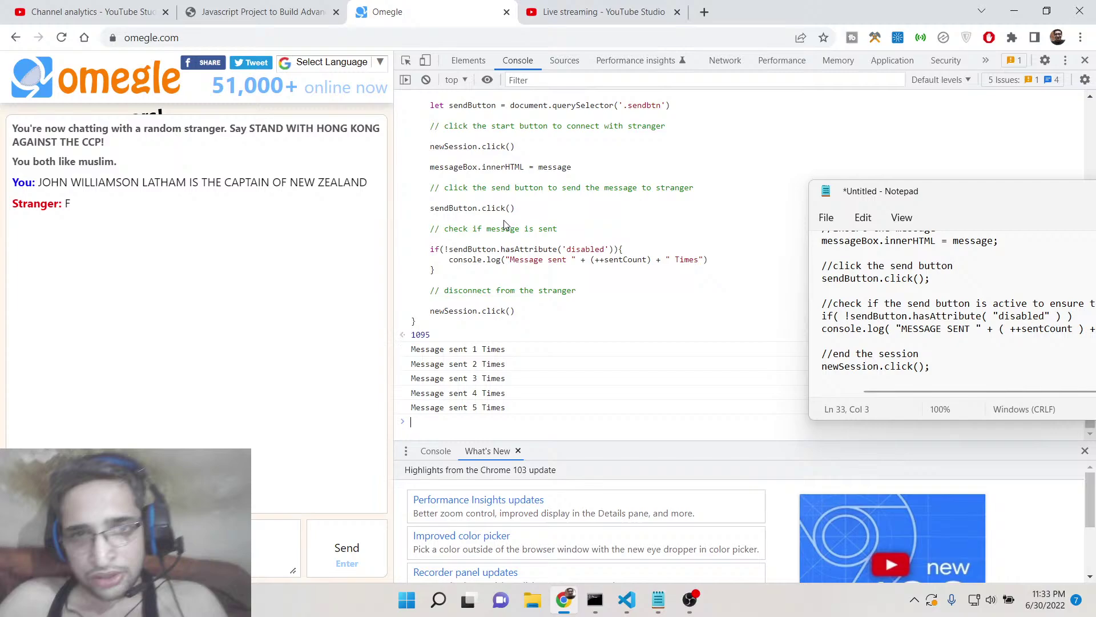
scroll(505, 223, "up", 5)
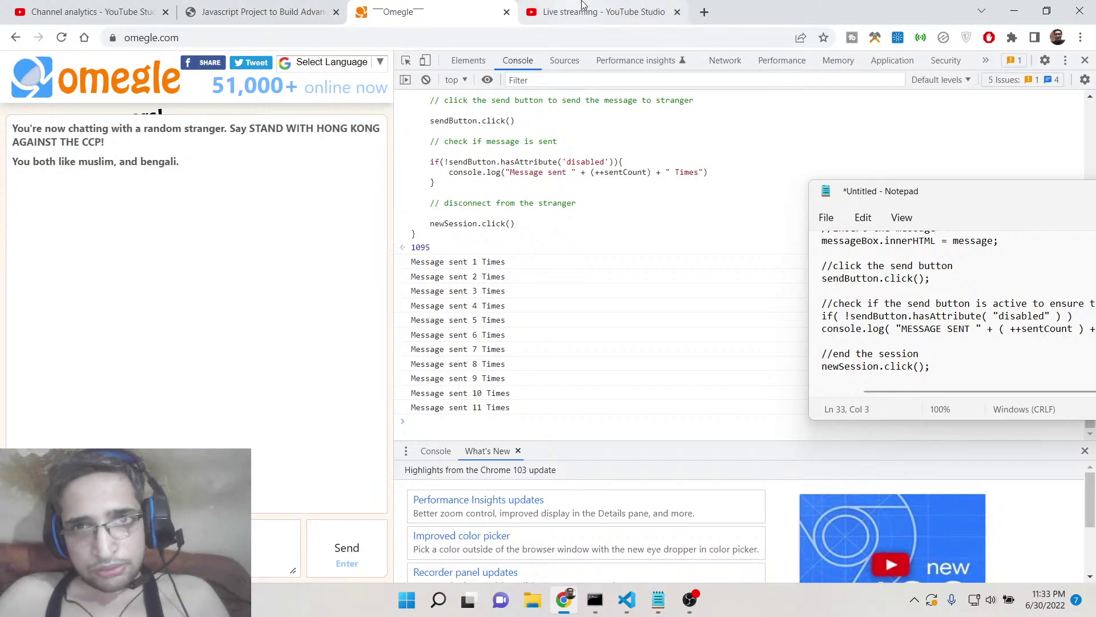
left_click(605, 12)
left_click_drag(842, 191, 774, 545)
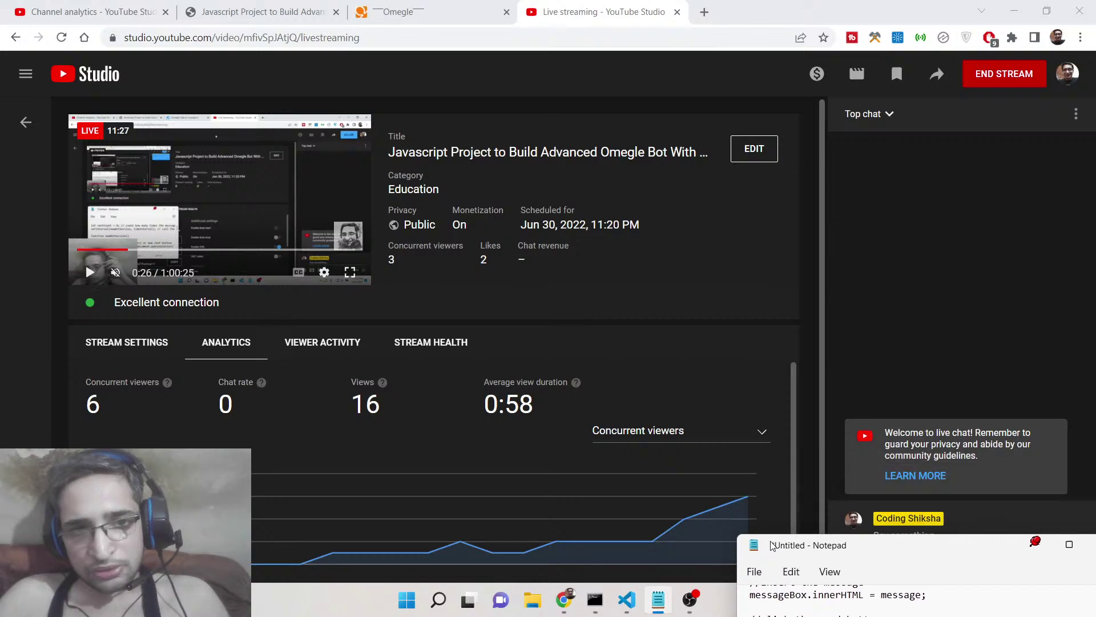